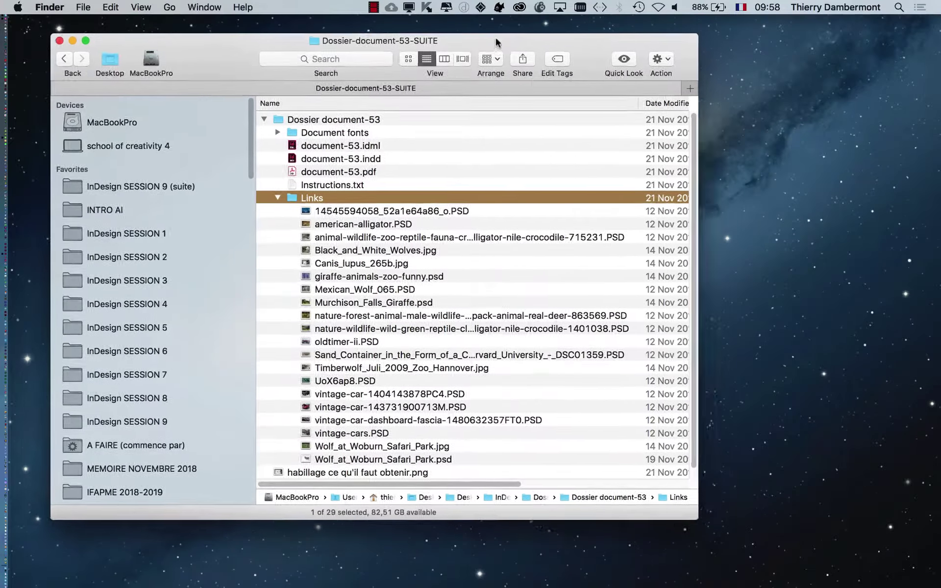
Enlarge the Finder window and widen the Name column to show more of the long link file names
drag(706, 519, 939, 568)
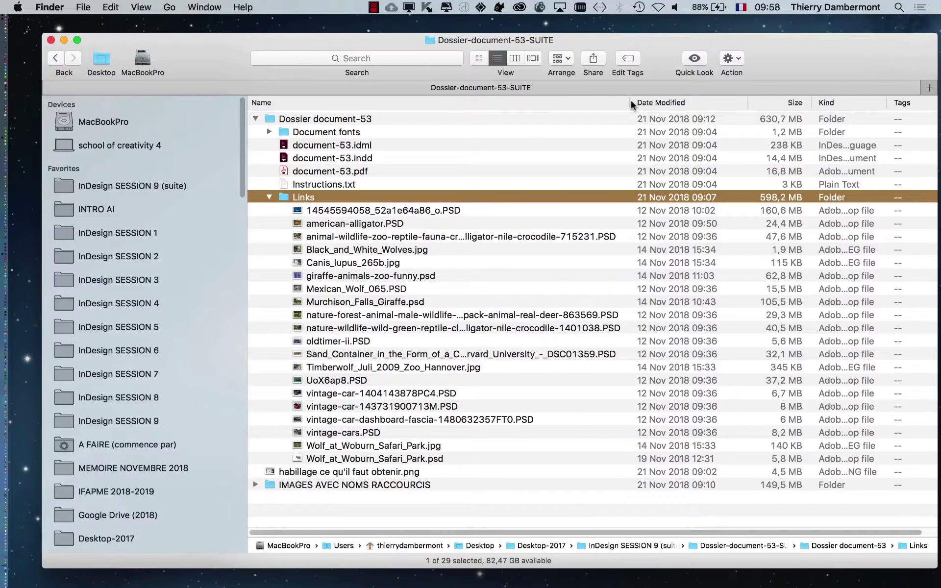
drag(630, 102, 808, 102)
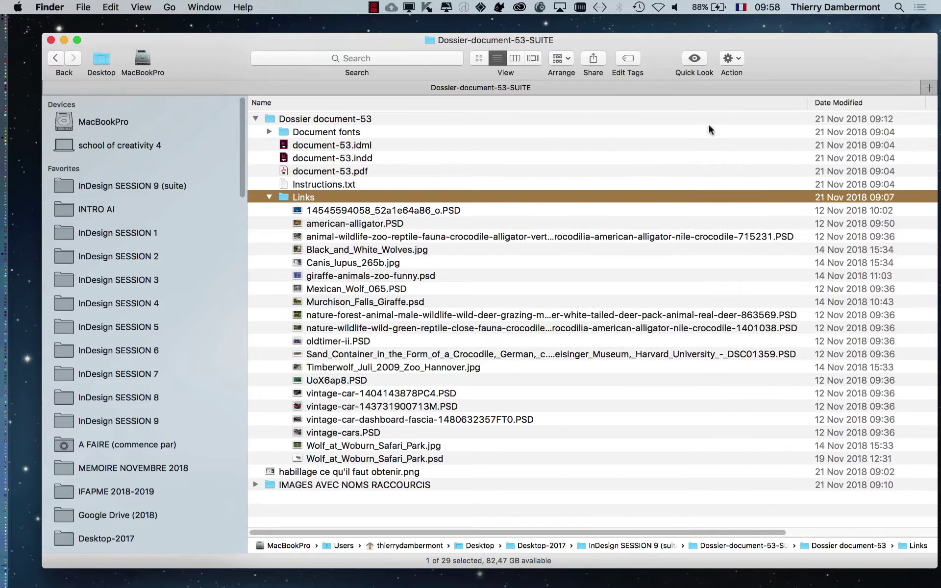
Examine the image files with very long names in the Links folder, including the crocodile, deer and Sand_Container PSD files
click(598, 314)
click(594, 329)
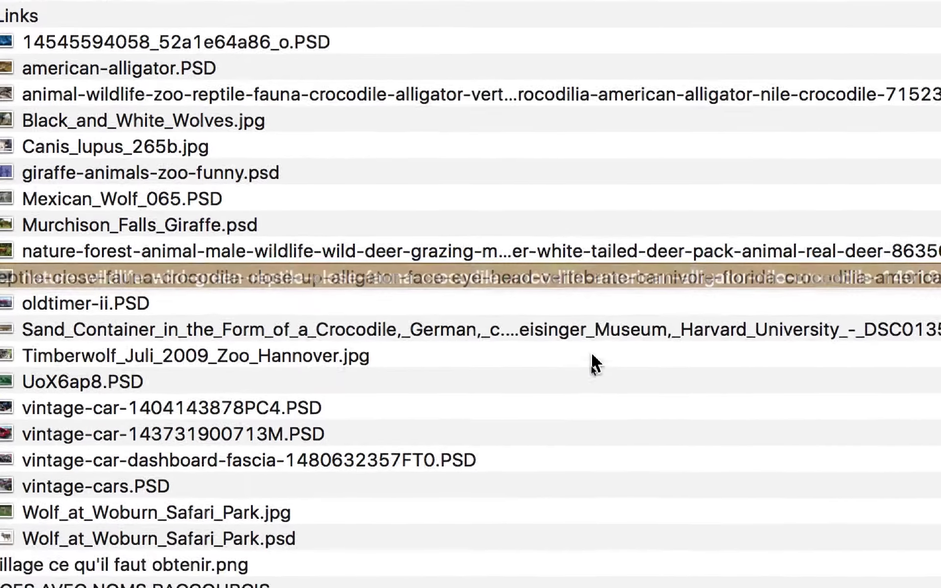
click(594, 338)
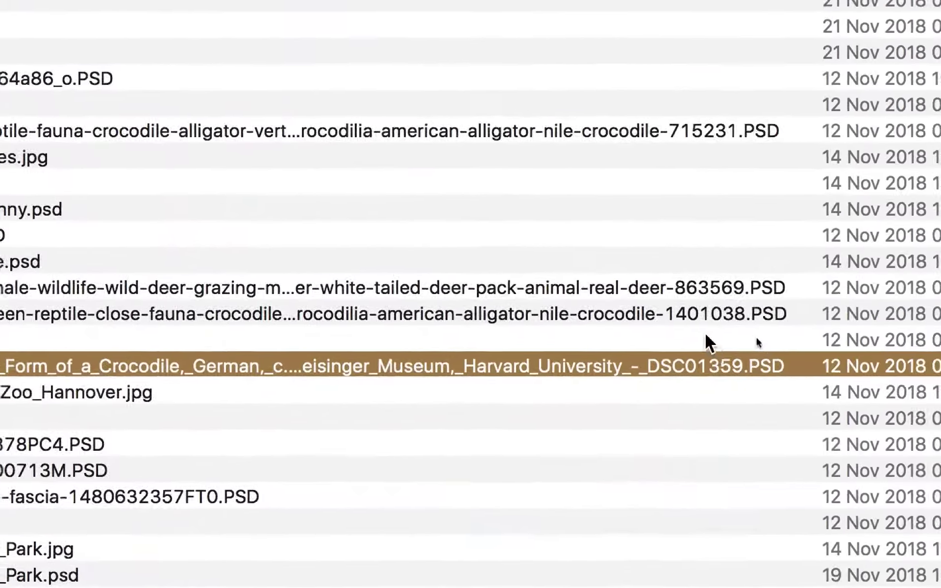
click(701, 314)
click(699, 288)
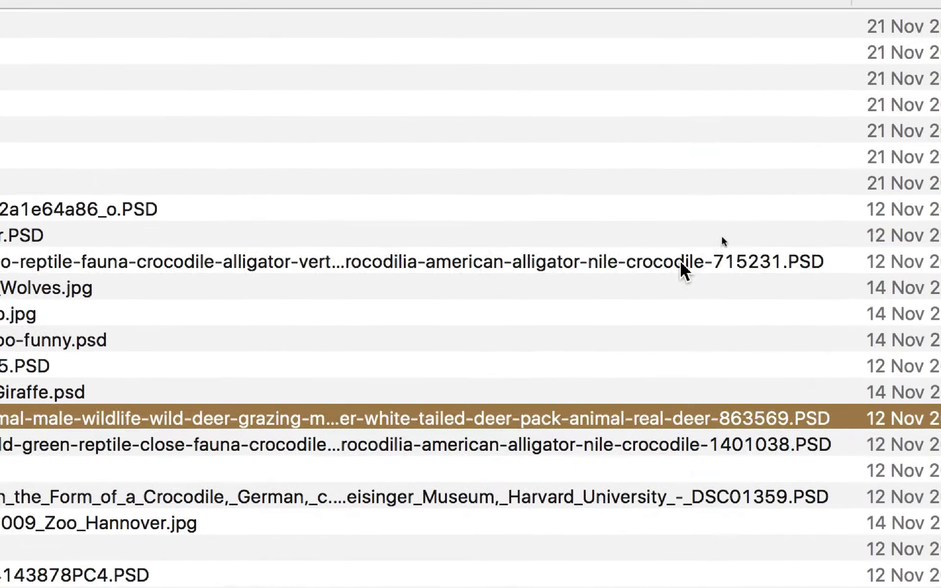
click(680, 261)
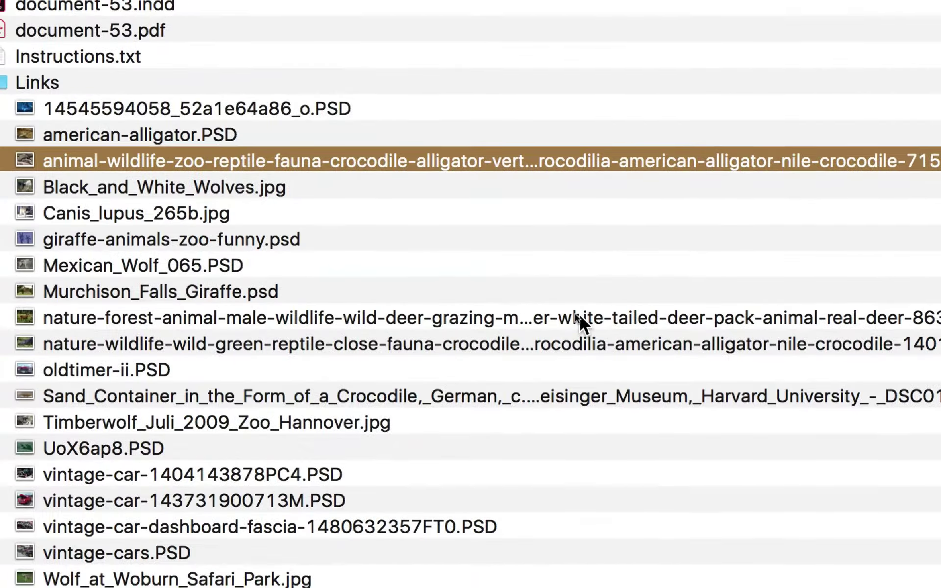
click(579, 319)
click(578, 344)
click(575, 396)
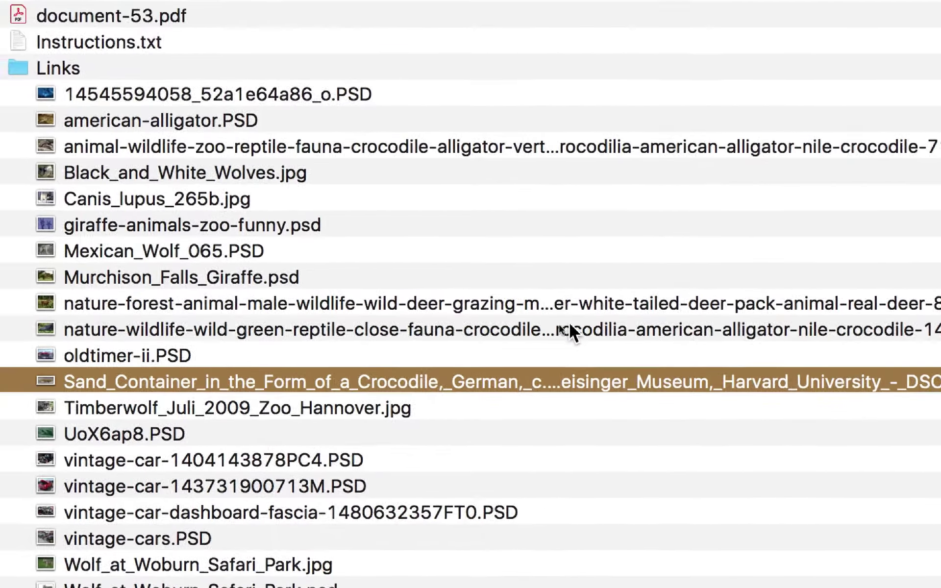
click(570, 329)
click(564, 304)
click(559, 146)
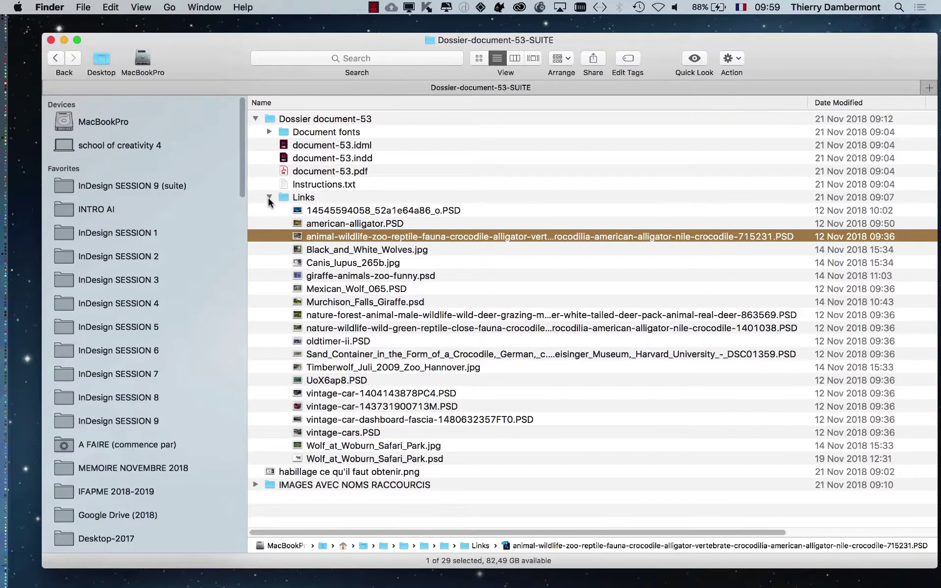
Collapse the Links folder and look through the contents of the Document fonts folder
click(270, 197)
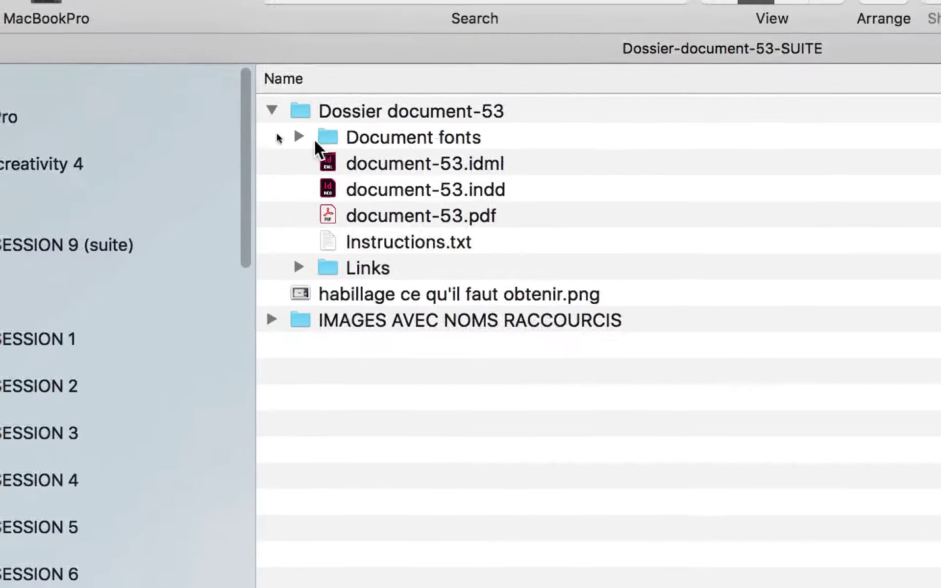
click(299, 137)
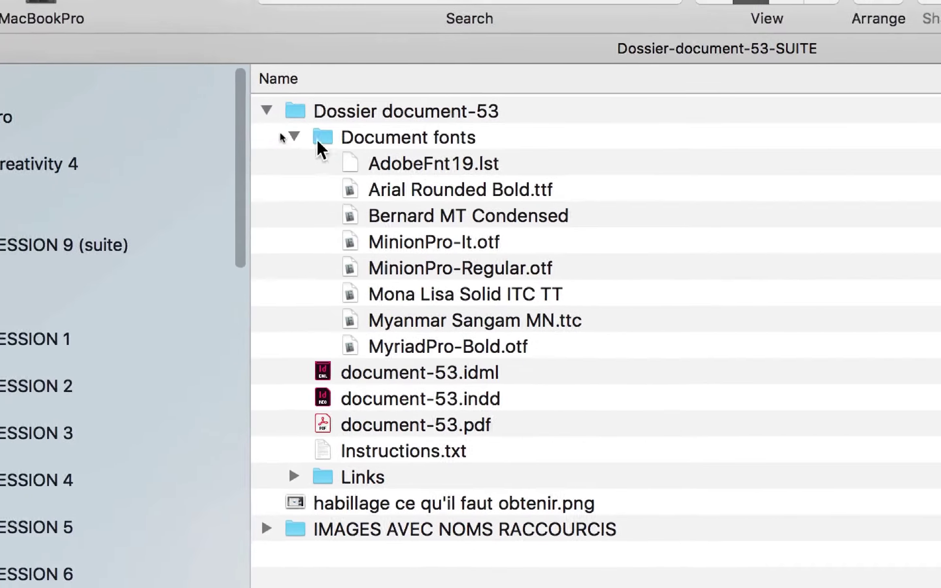
click(295, 138)
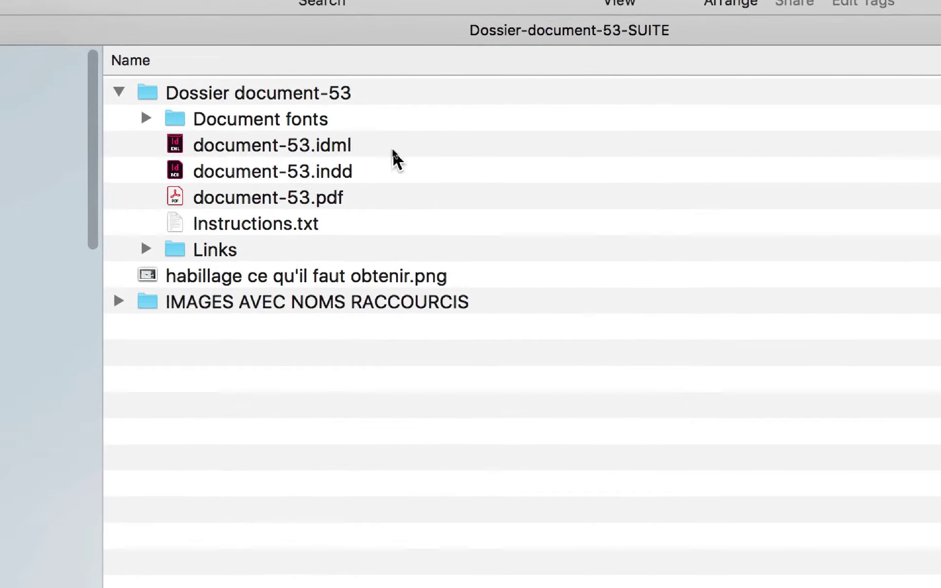
Open document-53.indd in InDesign, checking the contents of the Document fonts folder while it loads
double_click(394, 166)
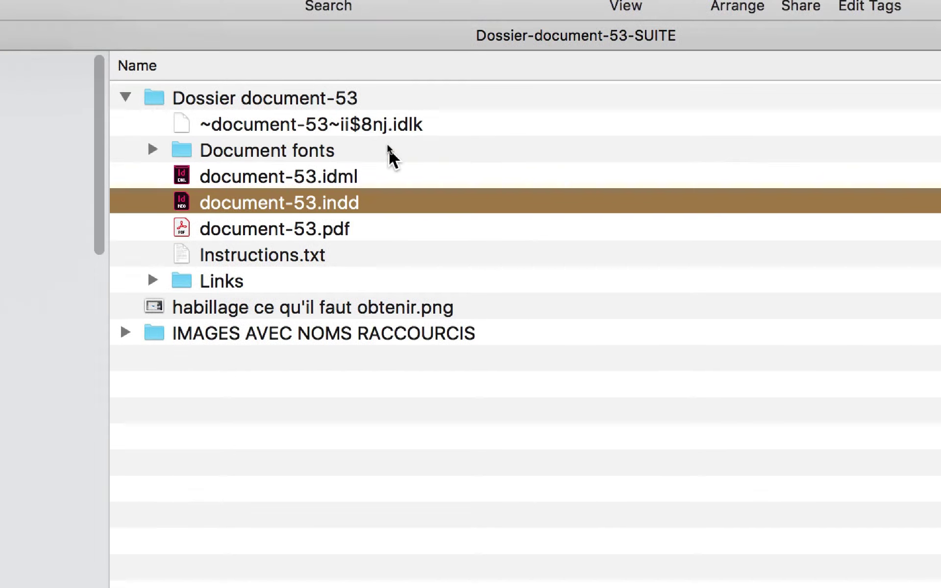
click(385, 134)
click(274, 145)
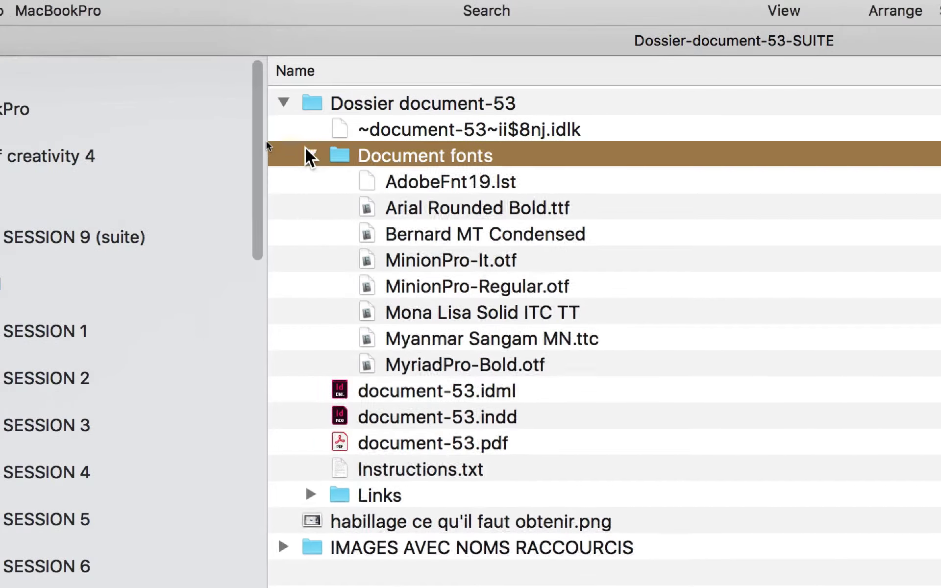
click(218, 13)
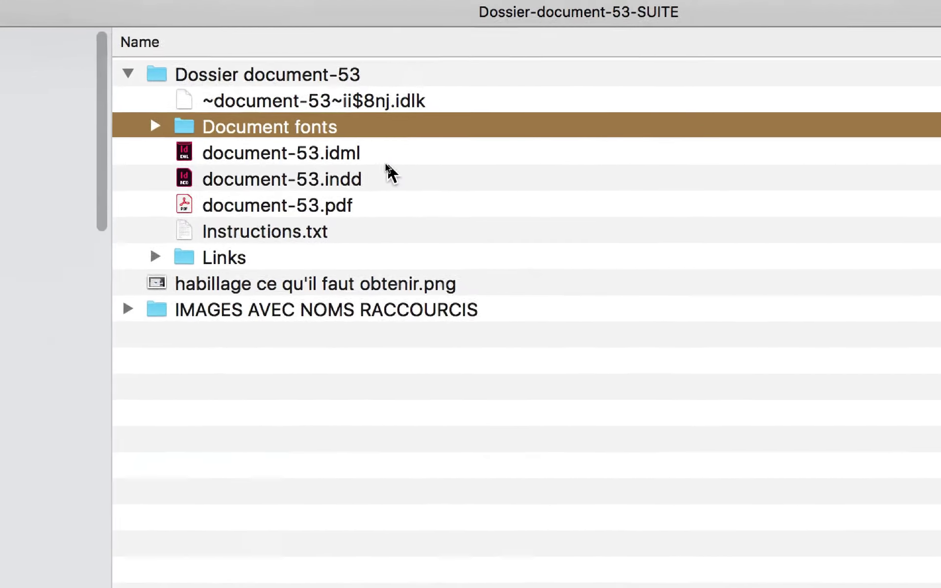
click(547, 199)
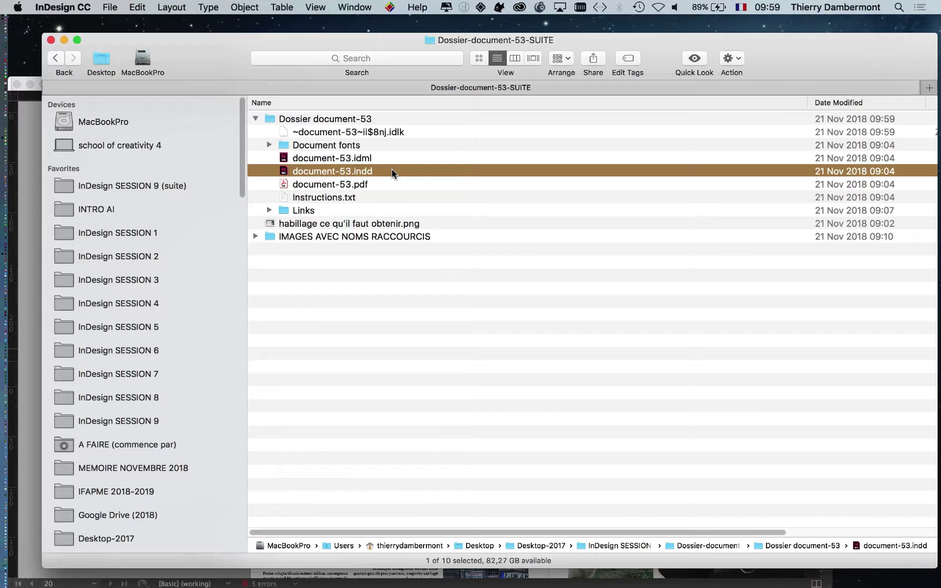
double_click(392, 169)
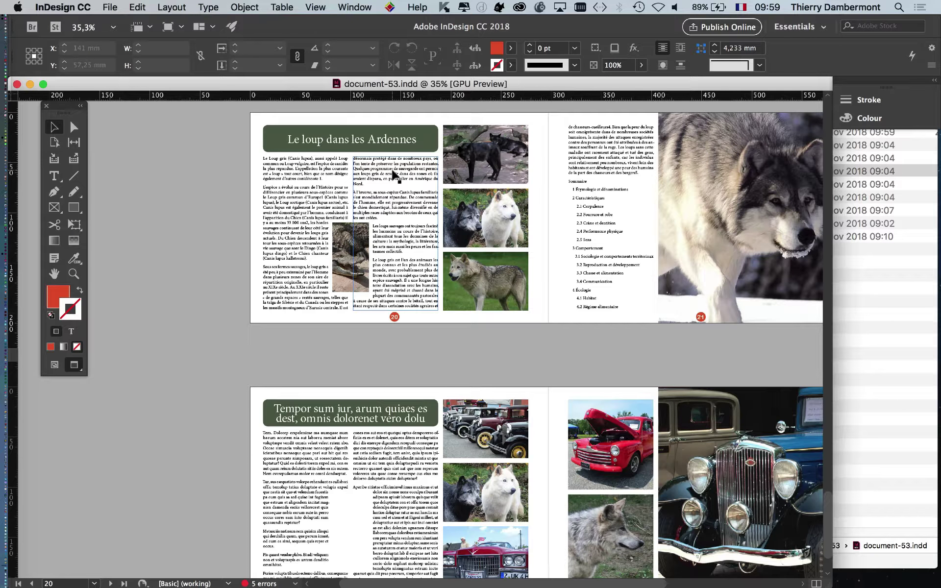
Show the Links panel, enlarge it with a taller link list, and reposition it over the document pages
click(355, 7)
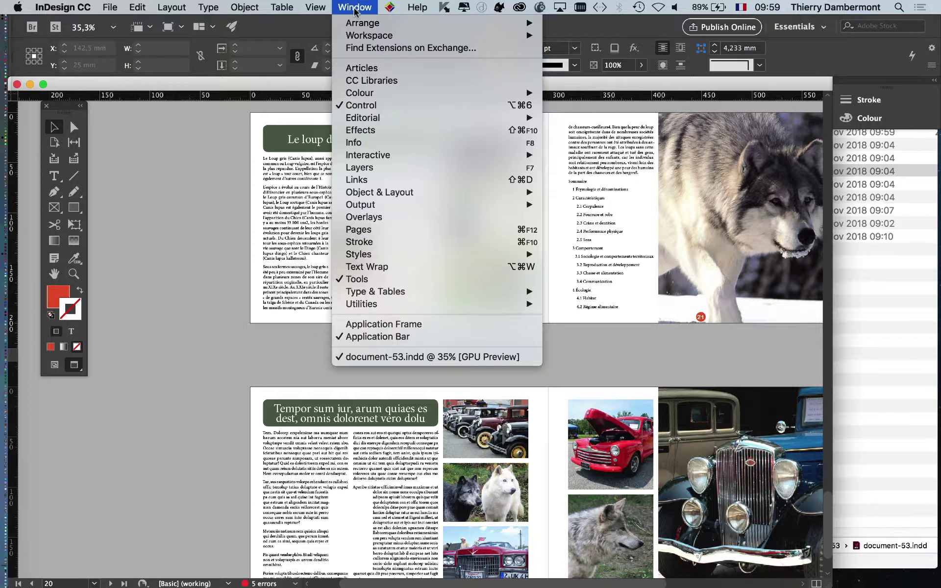
click(358, 179)
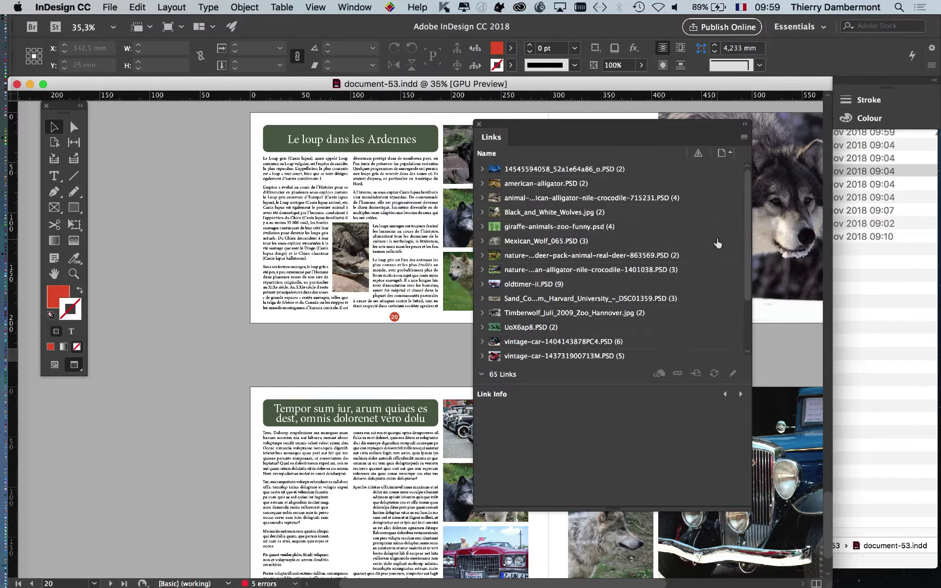
drag(751, 508, 938, 586)
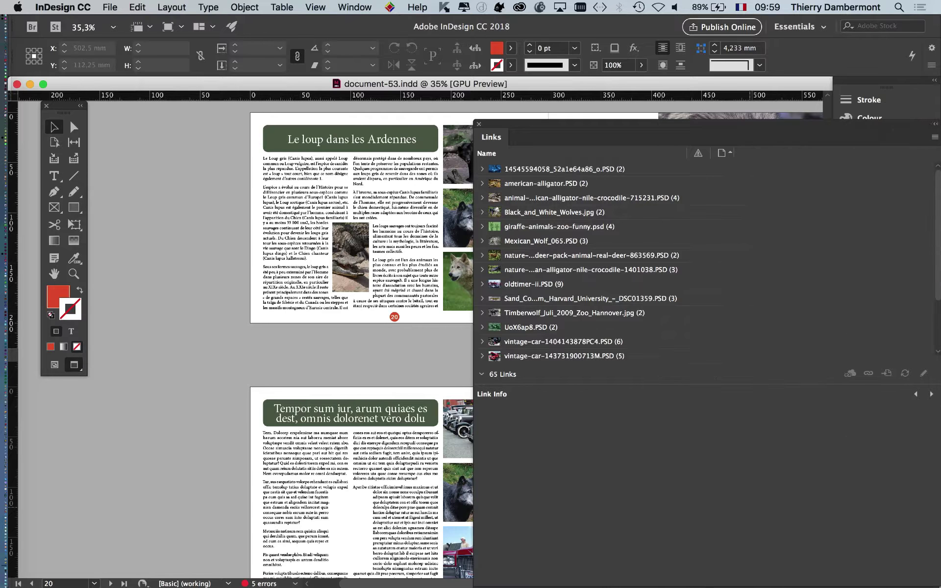
drag(703, 385, 705, 486)
drag(600, 123, 509, 116)
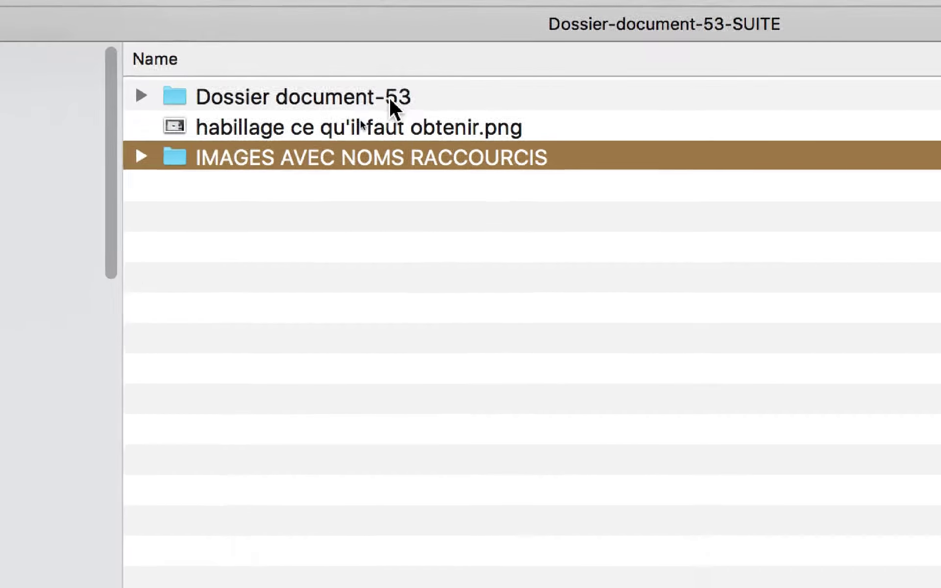
Switch to Finder, look inside the Dossier document-53 folder, and point out habillage ce qu'il faut obtenir.png and the IMAGES AVEC NOMS RACCOURCIS folder
click(387, 97)
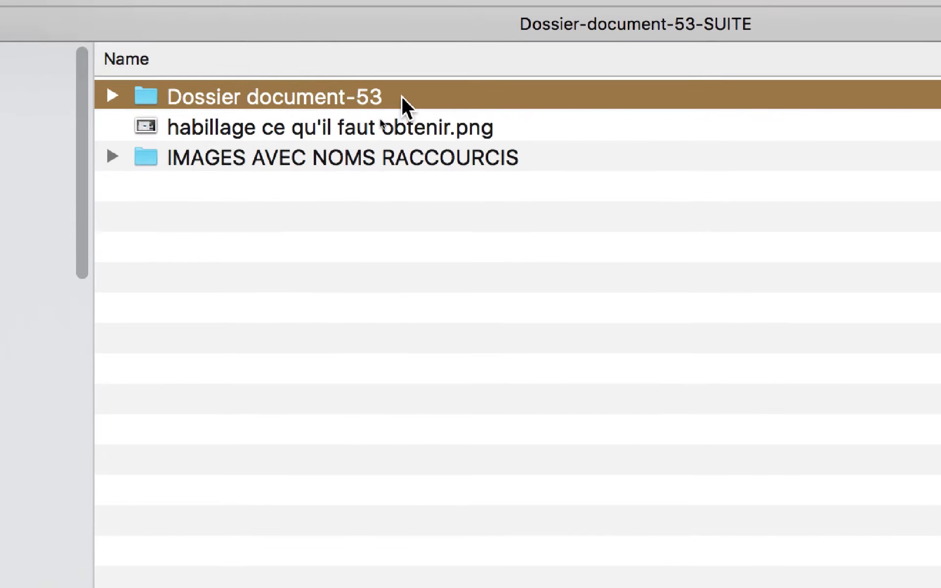
double_click(401, 98)
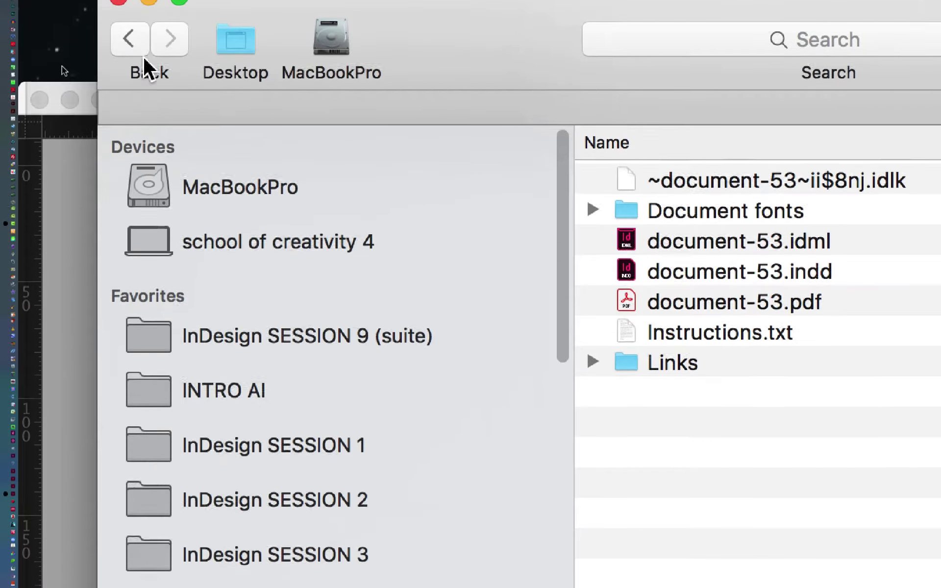
click(143, 44)
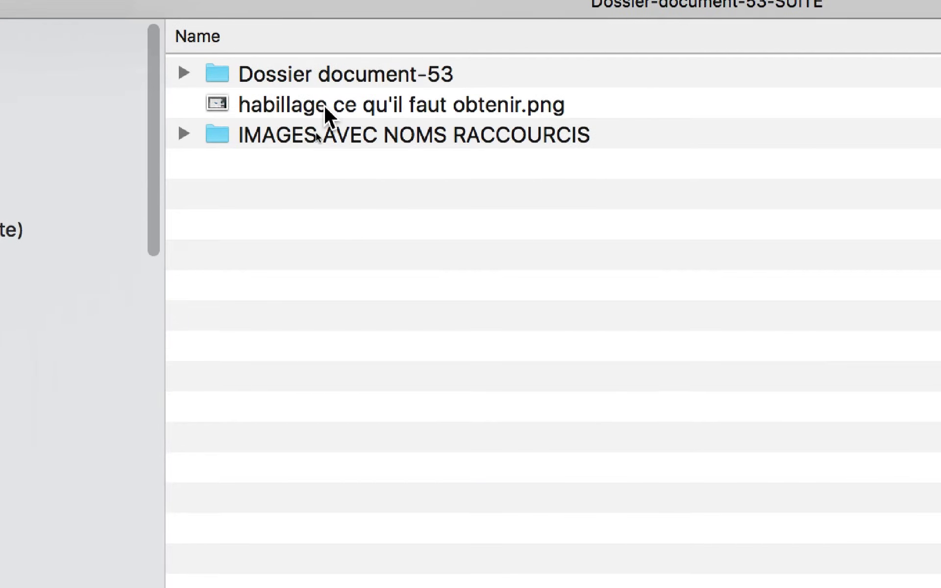
click(843, 221)
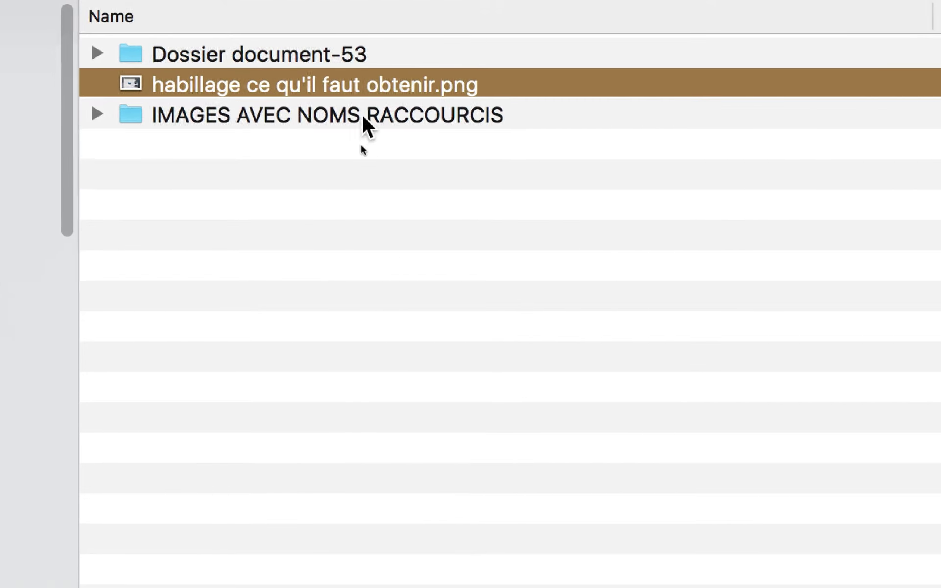
click(252, 129)
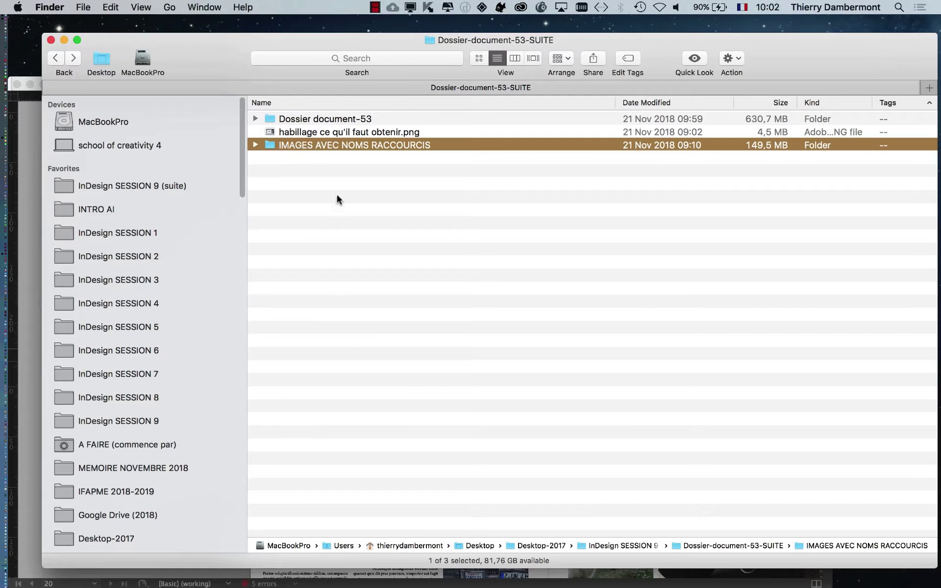
Expand the Dossier document-53 folder in the list and select document-53.indd inside it
click(457, 134)
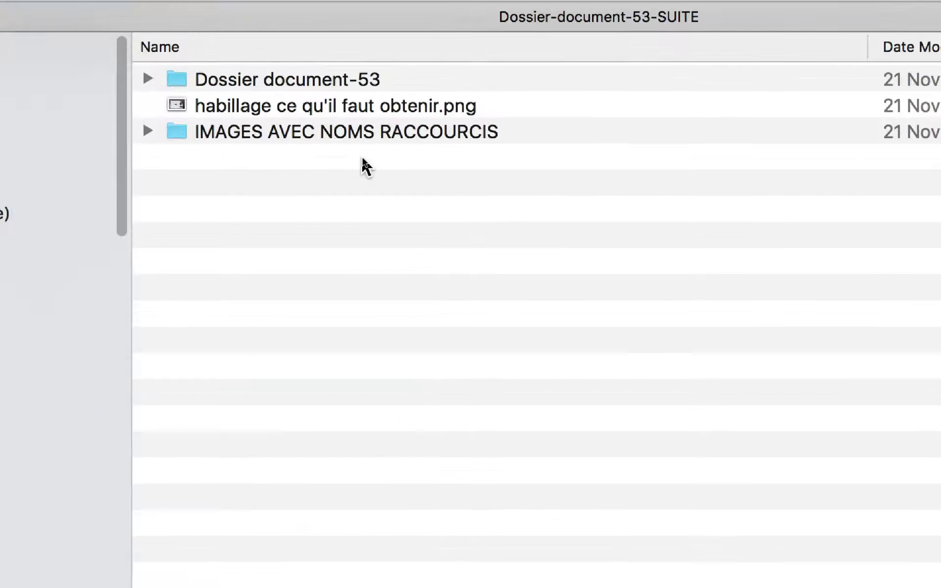
click(324, 120)
click(289, 131)
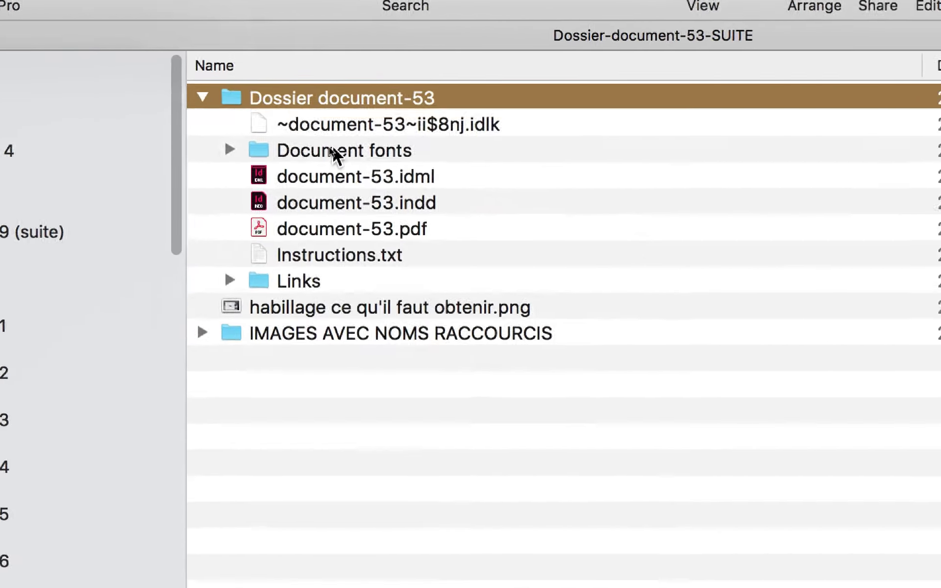
click(370, 164)
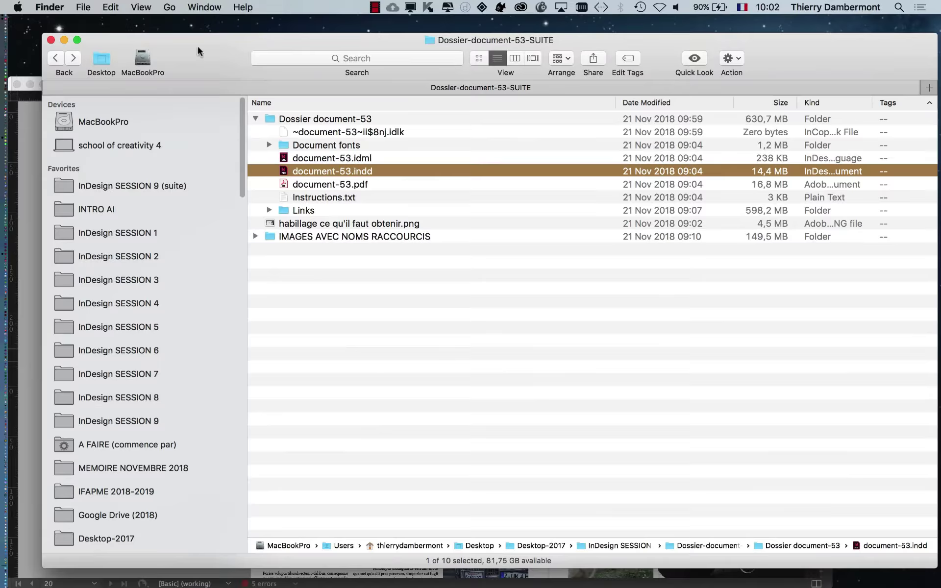
Move the Finder window aside, switch to the open InDesign document, and close the Links panel
drag(198, 49, 345, 91)
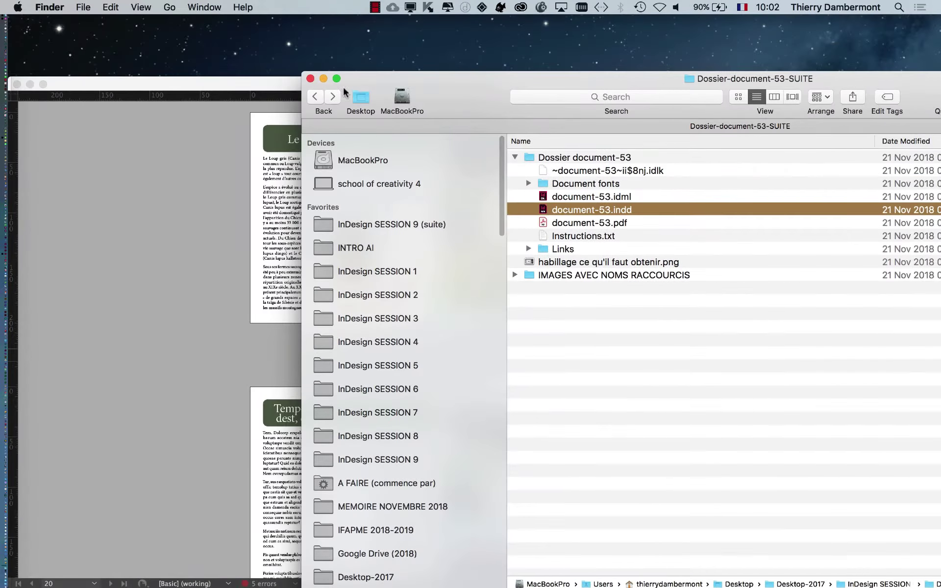
click(265, 91)
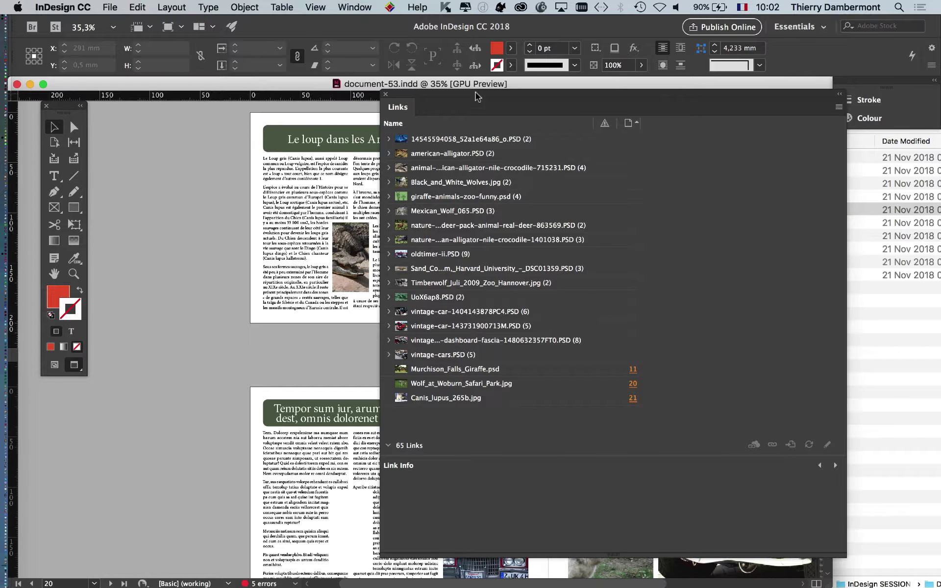
drag(477, 96, 596, 106)
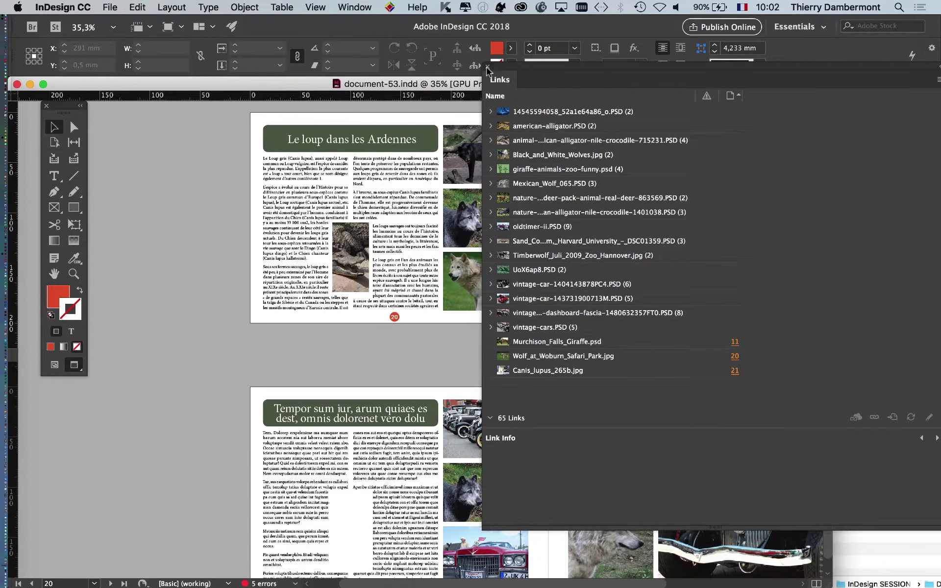
click(488, 68)
Switch to Finder, reposition its window, and expand the Links folder with a wider Name column to show the long file names
key(super+Tab)
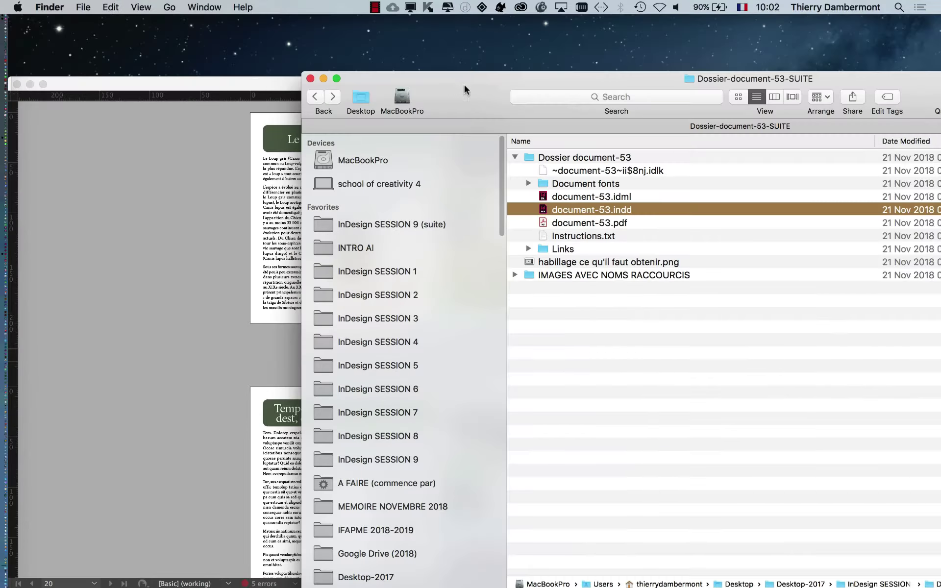
drag(465, 90, 267, 64)
click(433, 384)
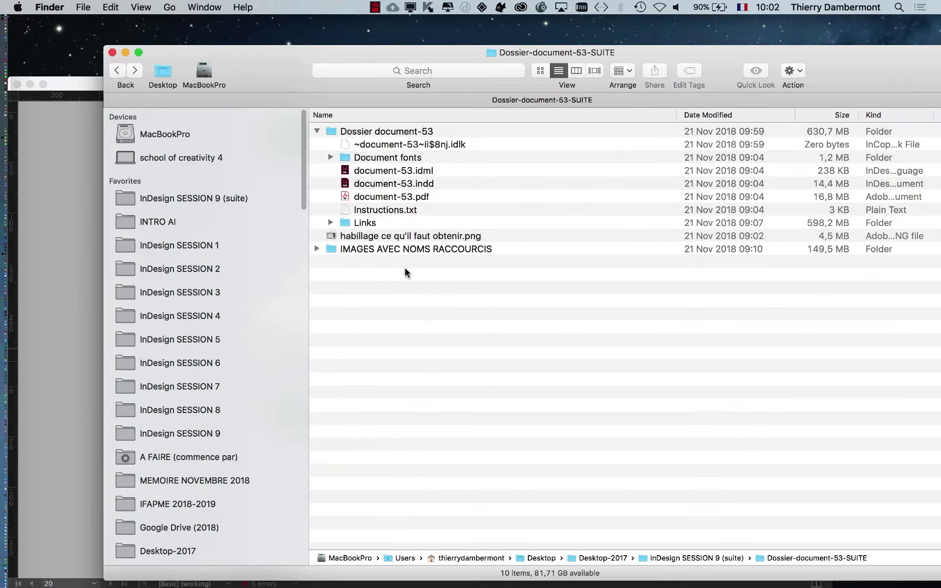
click(331, 223)
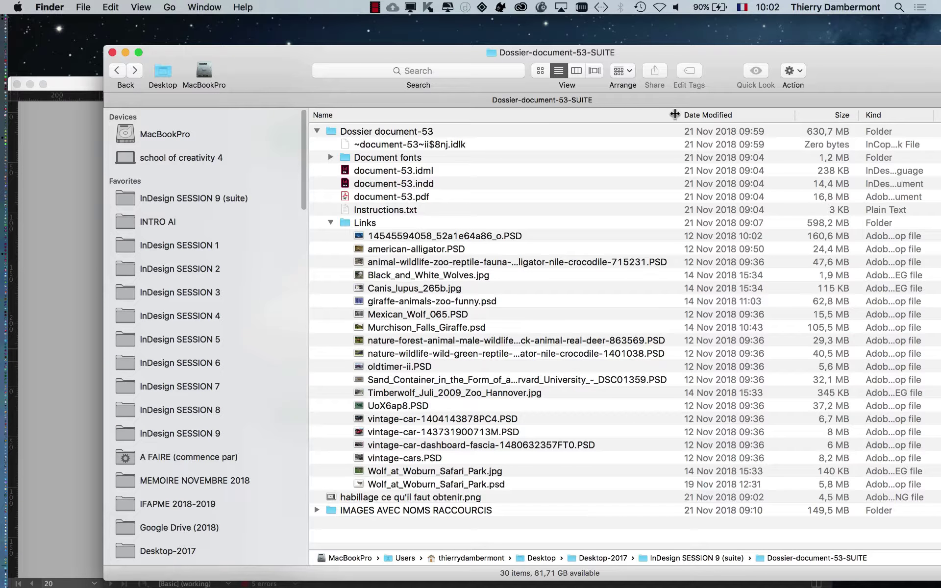
drag(675, 114, 897, 114)
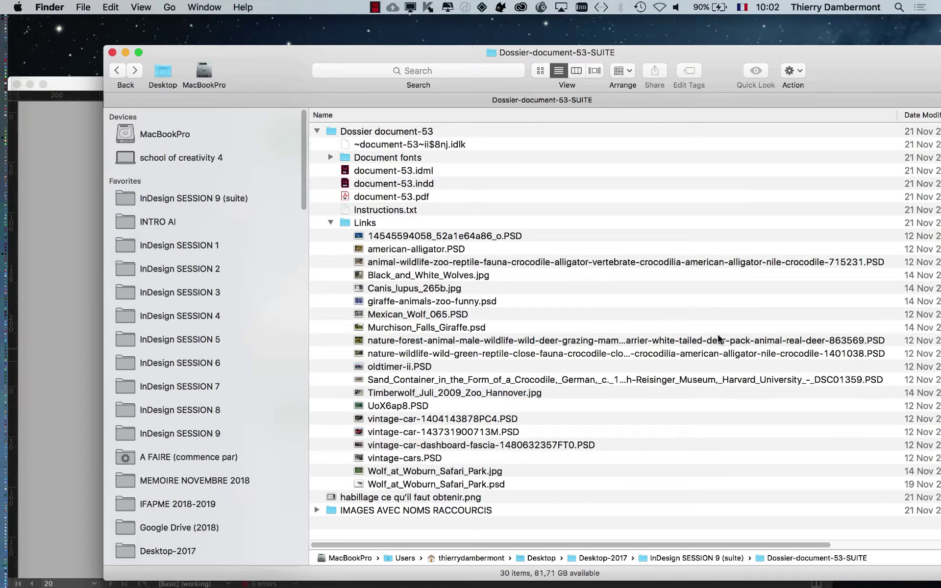
Collapse the Links and Dossier document-53 folders, and expand IMAGES AVEC NOMS RACCOURCIS to look through its short-named PSD images
click(331, 224)
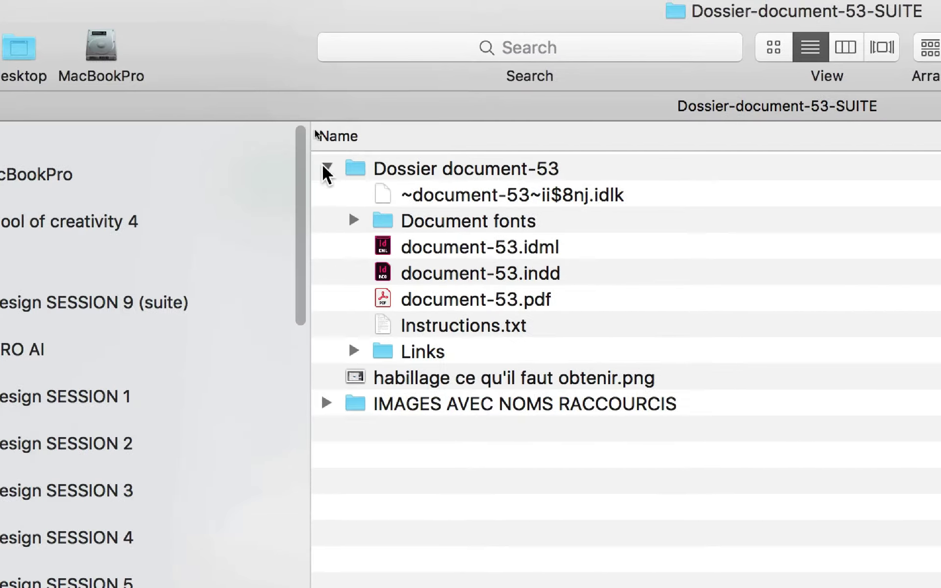
click(325, 167)
click(388, 225)
click(328, 221)
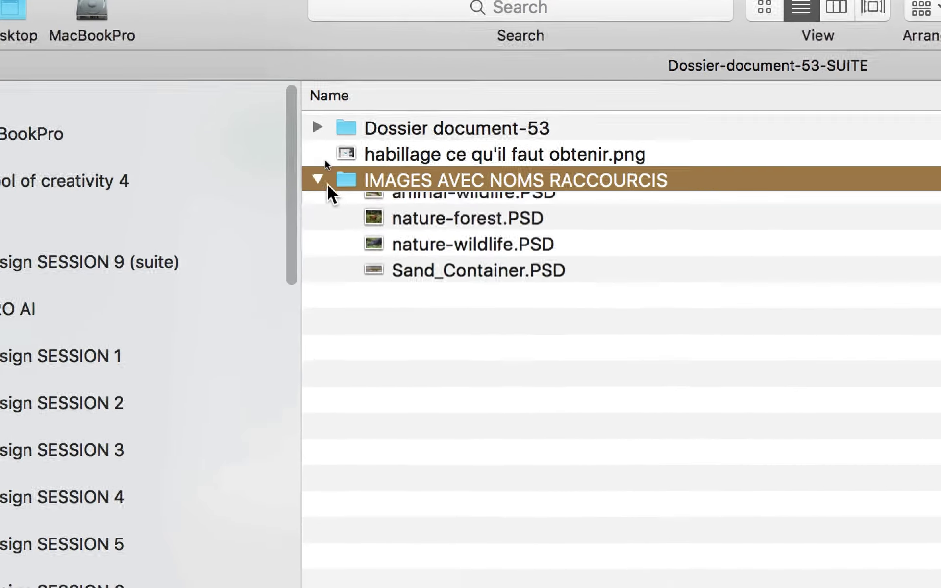
click(487, 196)
click(487, 219)
click(490, 271)
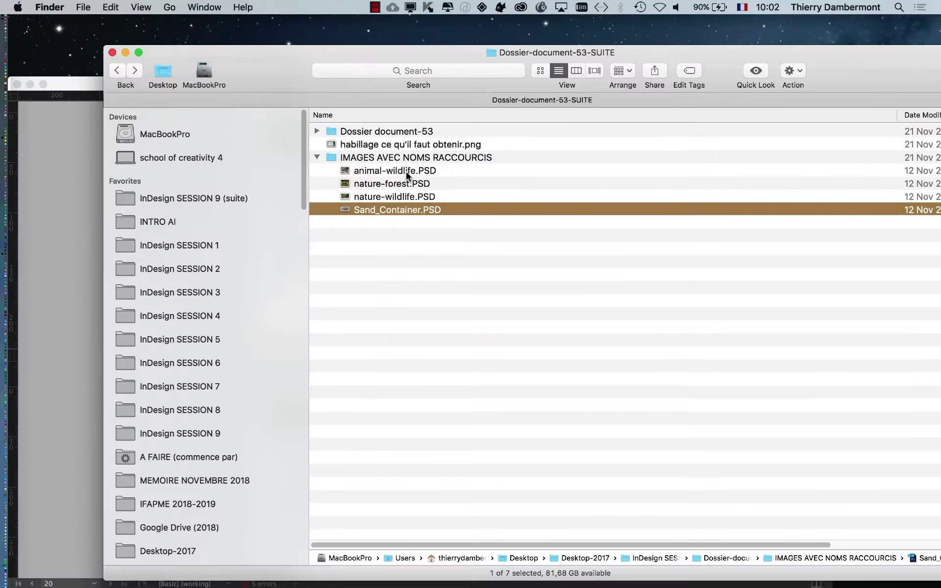
Switch to InDesign, reopen the Links panel, shift it over the document, and select the Murchison_Falls_Giraffe.psd link
key(super+Tab)
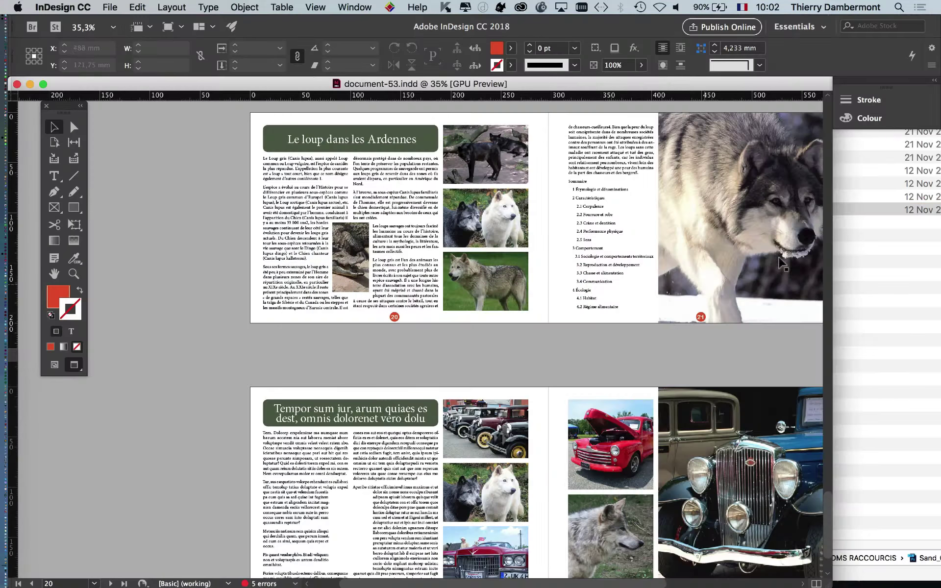
click(355, 6)
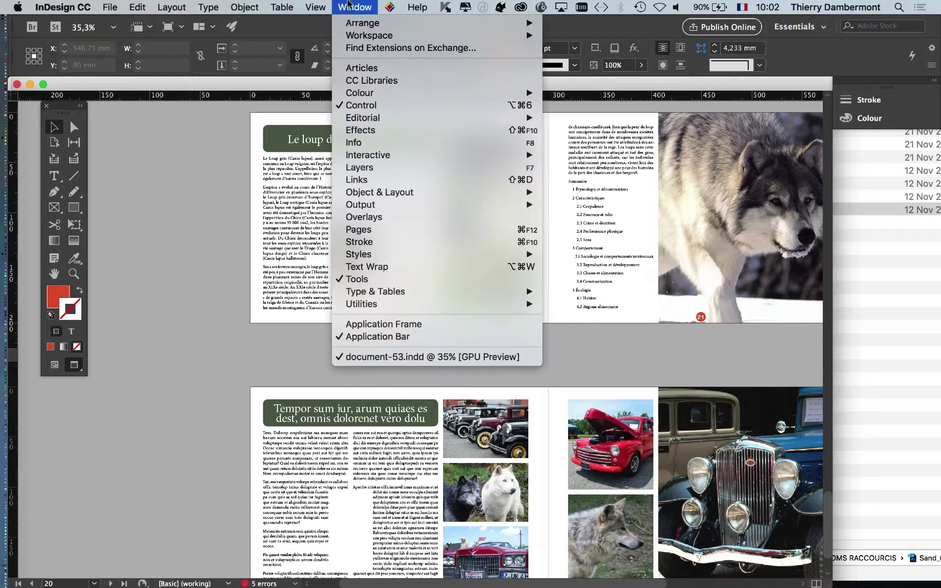
click(379, 182)
drag(580, 81, 423, 83)
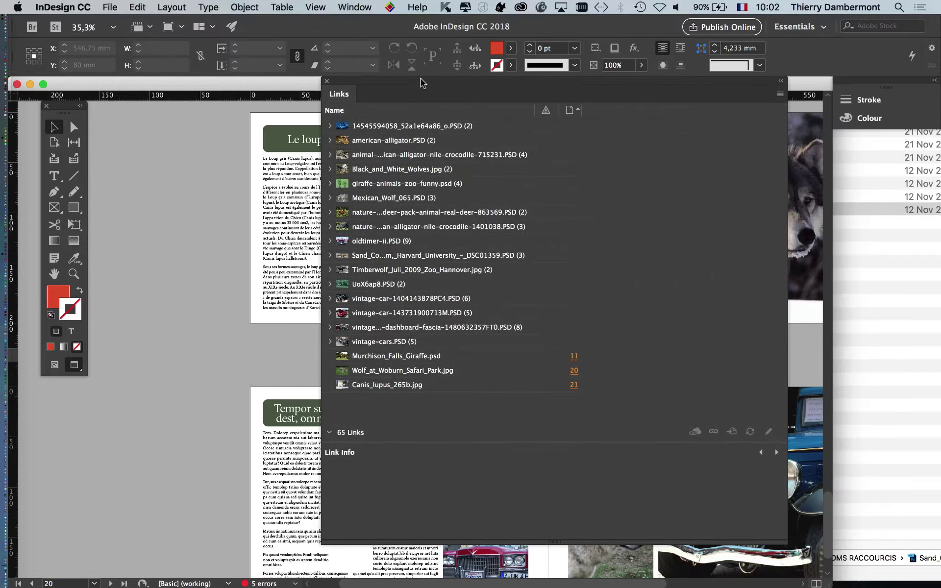
click(455, 356)
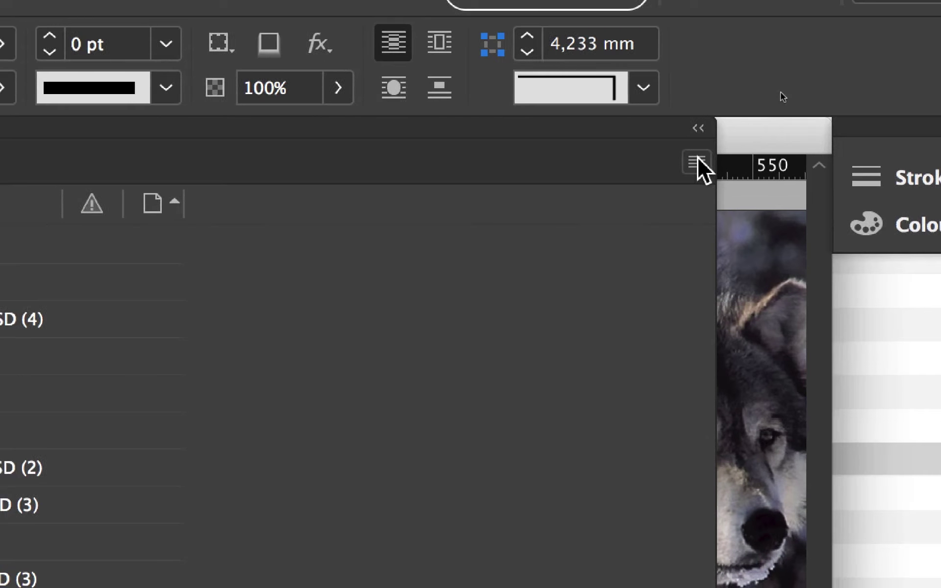
Look over the relinking commands available for the selected link, and close the Links panel
click(698, 159)
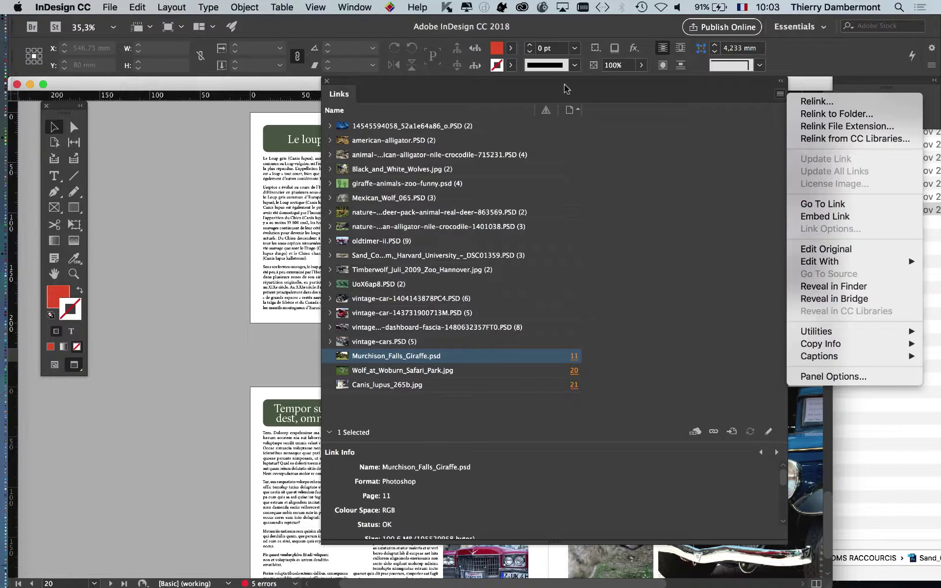
click(458, 80)
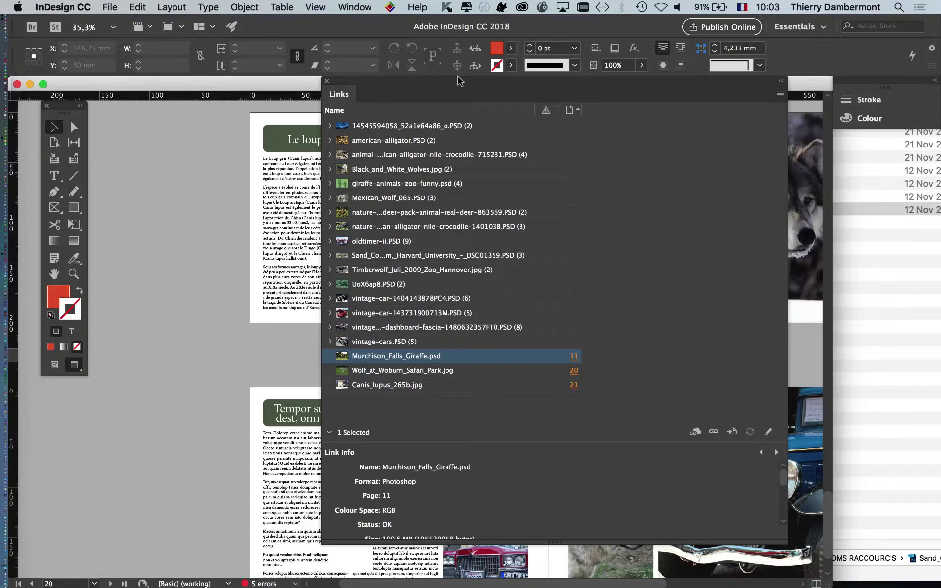
click(328, 83)
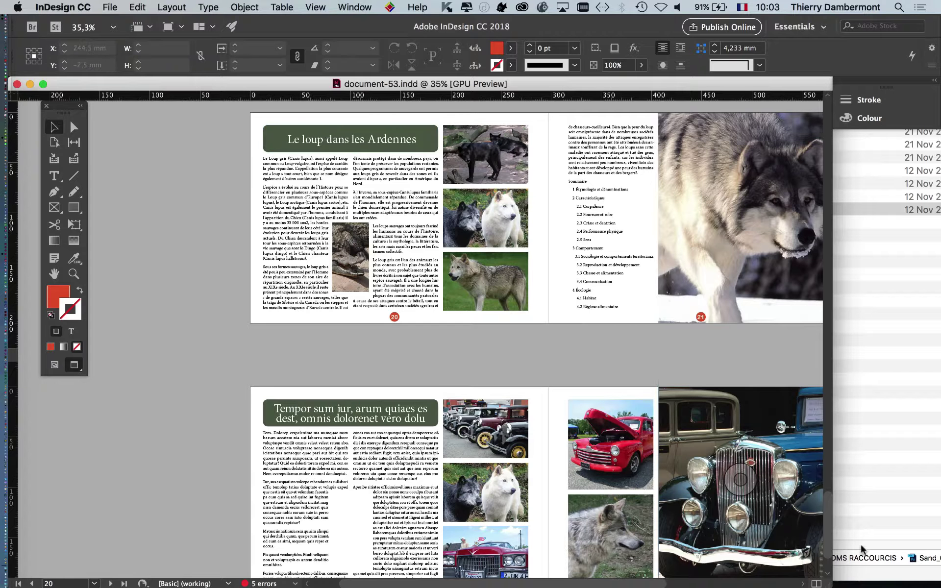
Narrow the document-53.indd window, bring the full spread of pages 20 and 21 into it, and move the Tools panel slightly
scroll(846, 584, right, 1)
drag(832, 587, 696, 578)
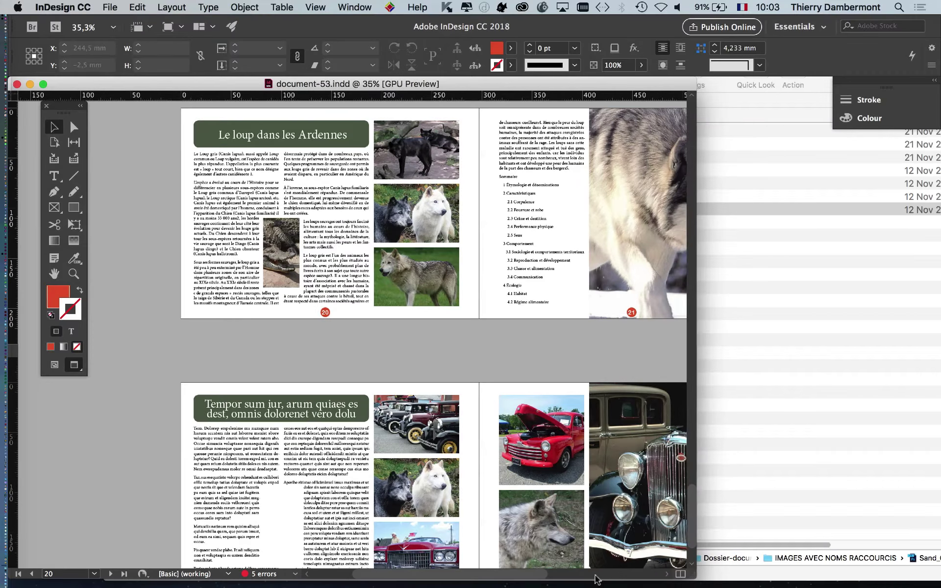
scroll(544, 579, right, 5)
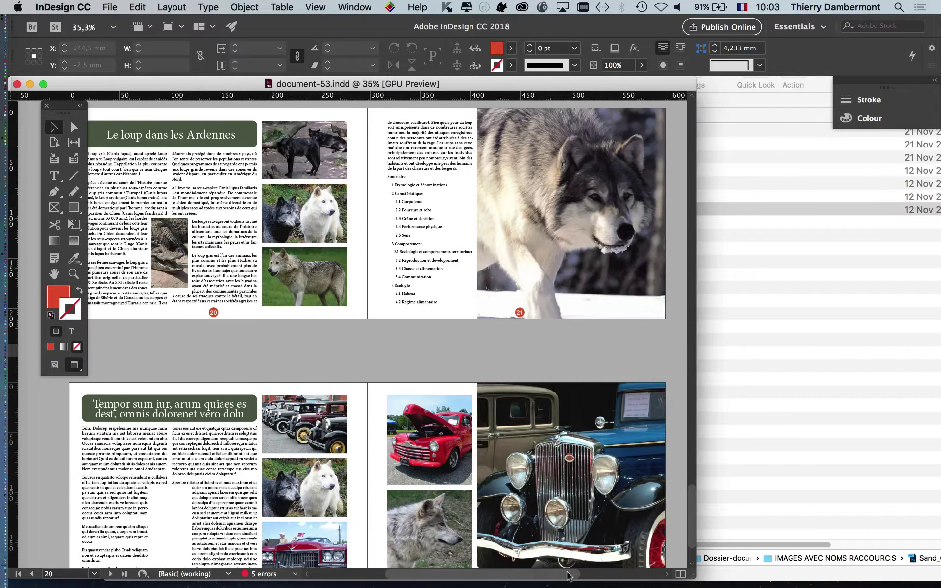
drag(68, 110, 58, 123)
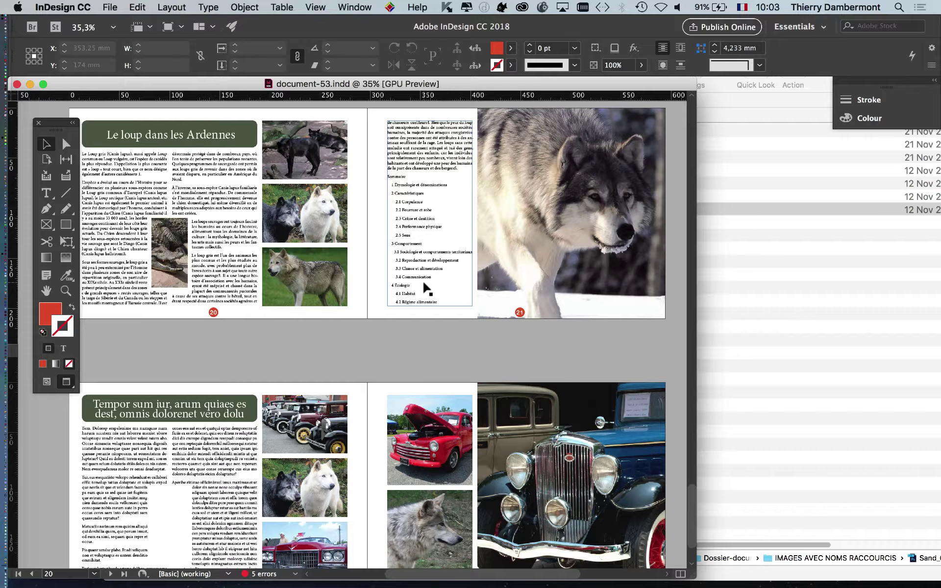
Switch to Finder, reposition its window, collapse IMAGES AVEC NOMS RACCOURCIS, and select habillage ce qu'il faut obtenir.png
click(801, 373)
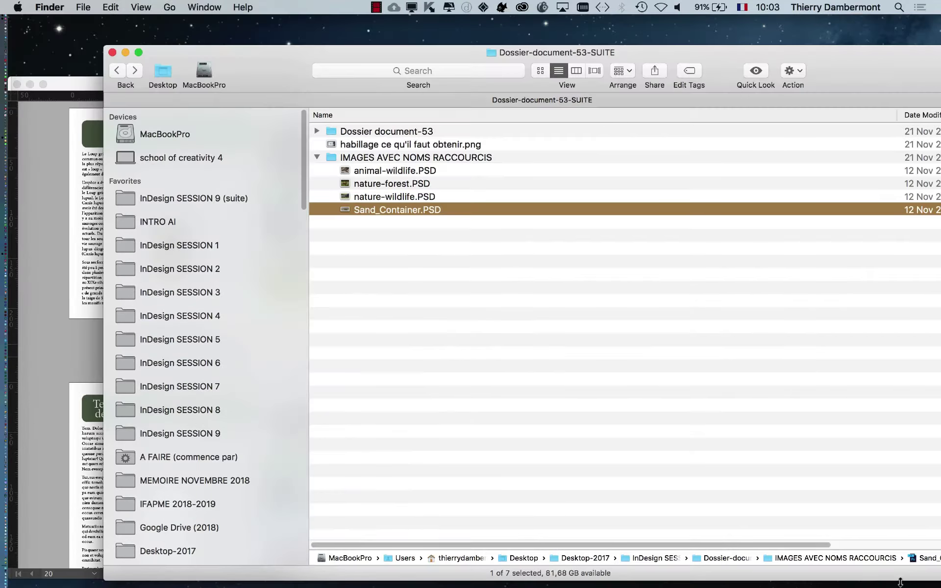
drag(850, 77, 752, 55)
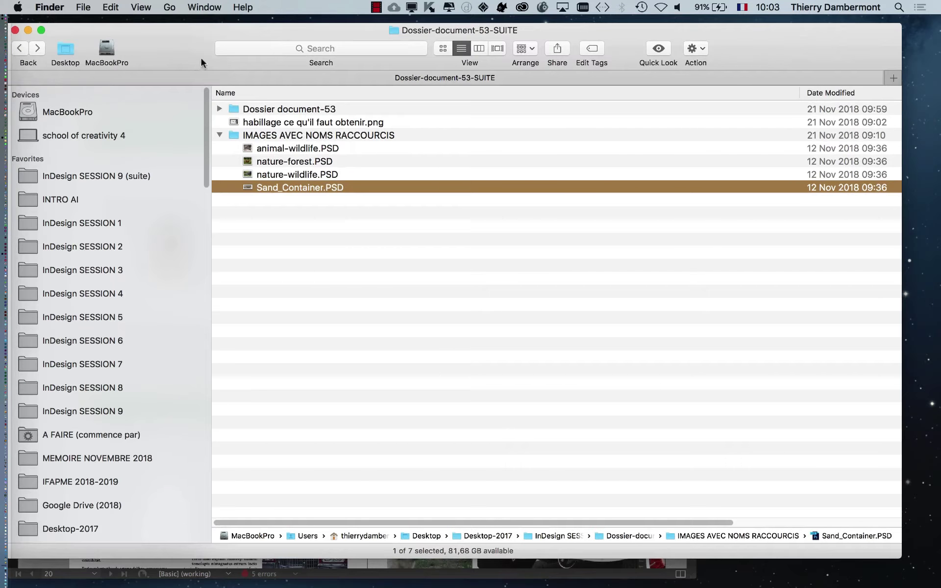
click(219, 134)
click(273, 135)
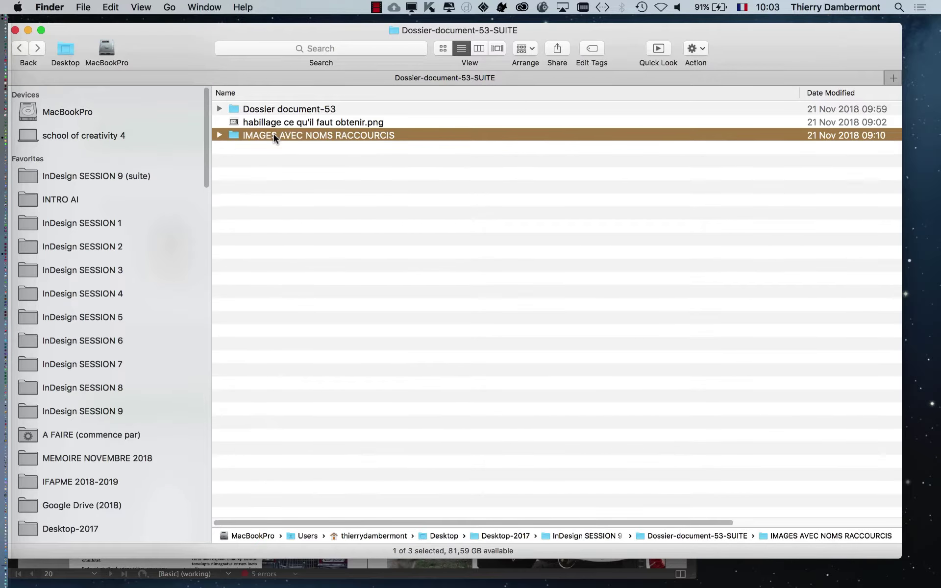
click(344, 112)
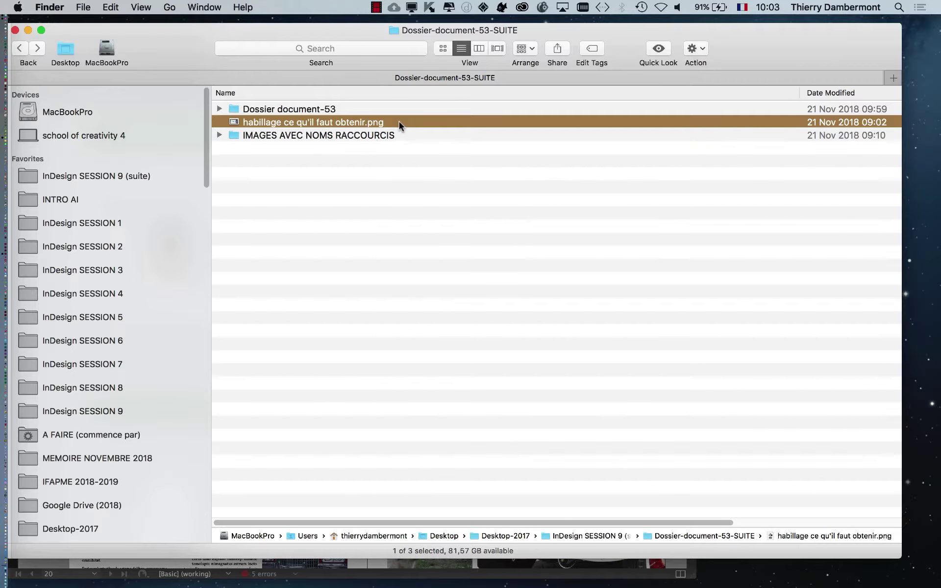
right_click(361, 125)
mouse_move(428, 144)
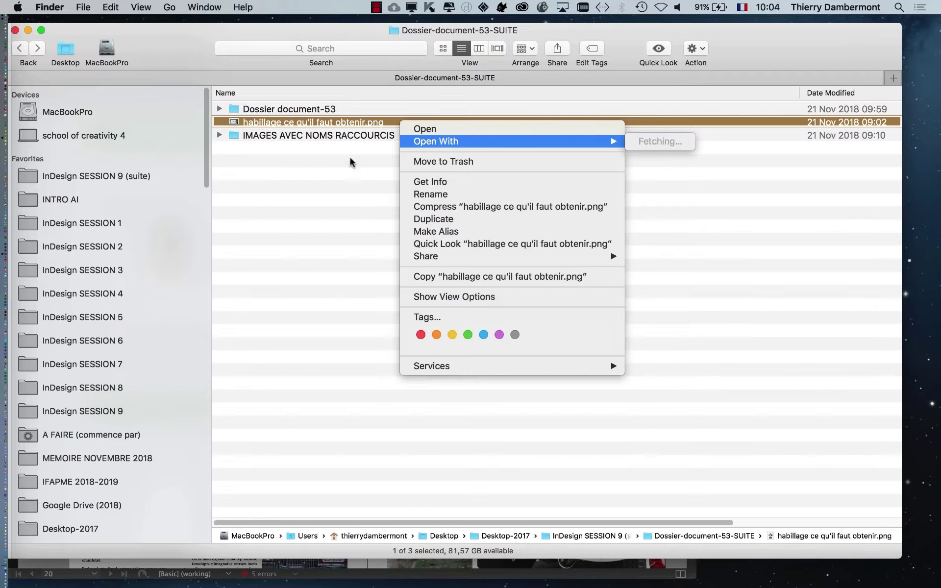
click(392, 121)
Set Preview.app as the application that opens habillage ce qu'il faut obtenir.png in the file's info, and close the info window
key(super+i)
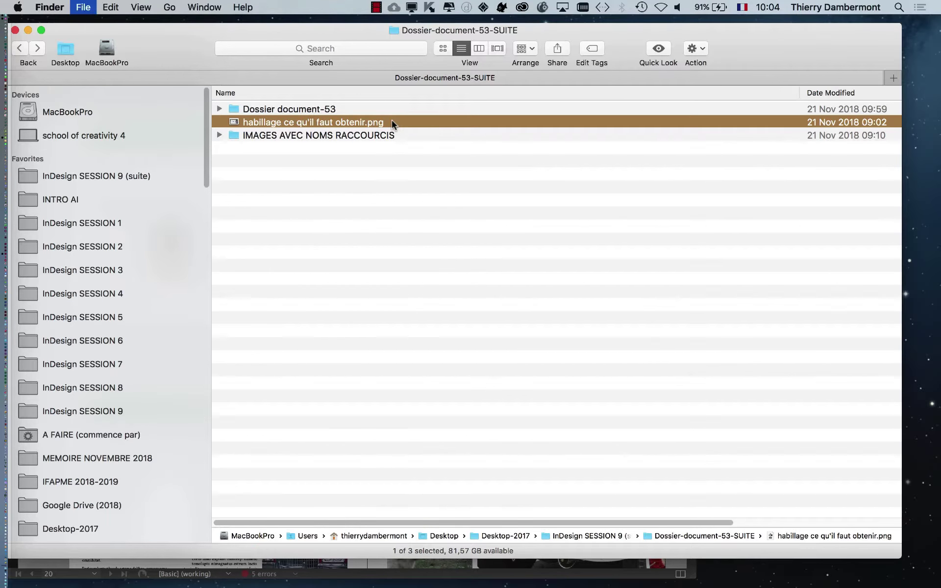
click(96, 394)
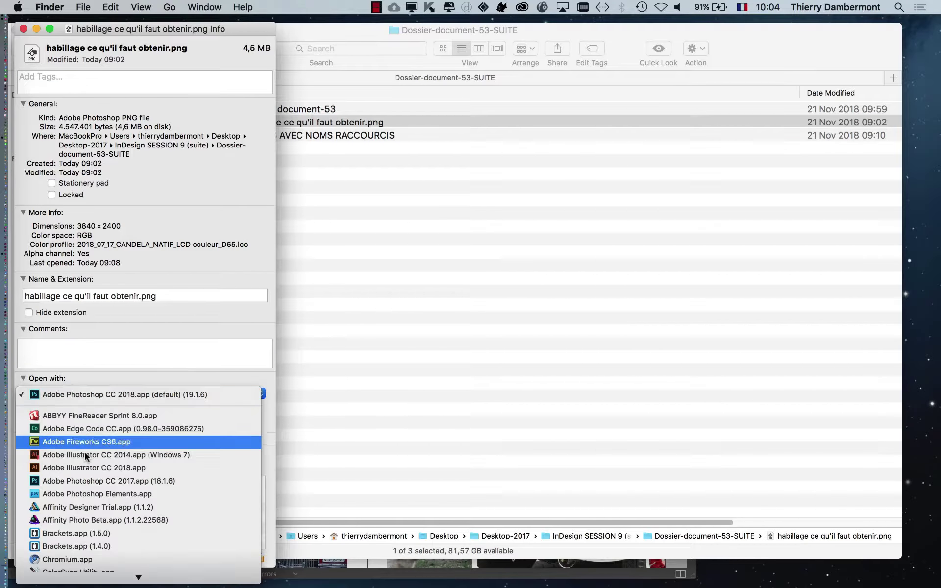
scroll(98, 510, down, 2)
scroll(98, 512, down, 2)
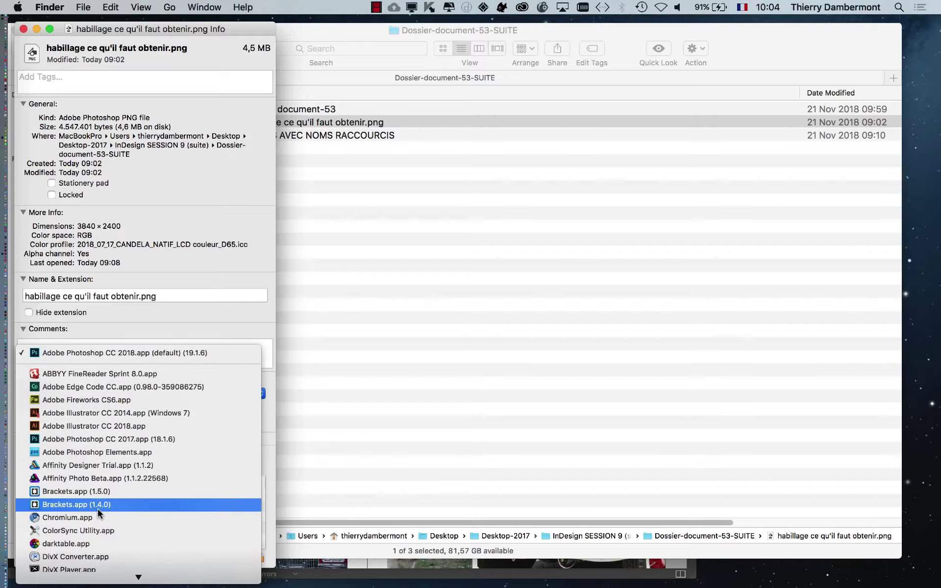
scroll(99, 508, down, 4)
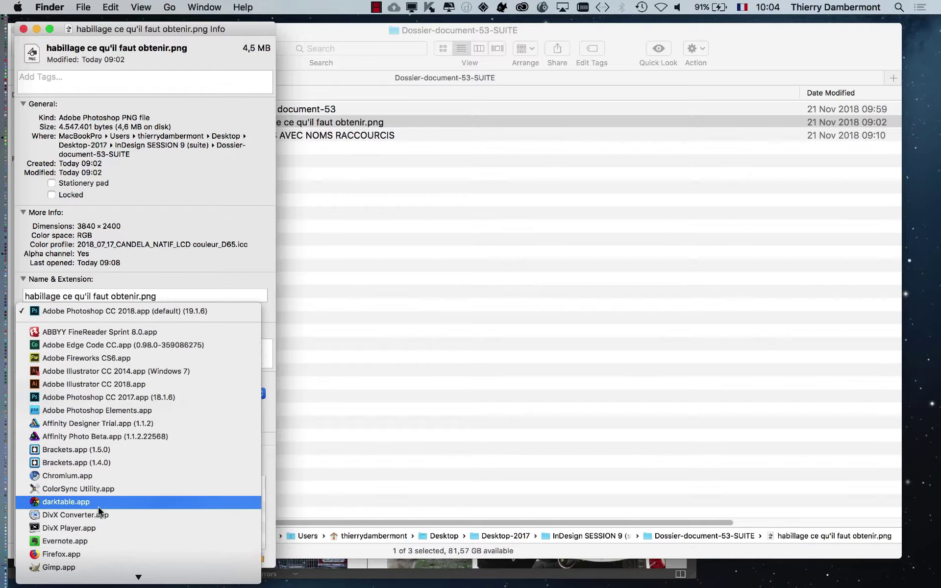
scroll(99, 505, down, 15)
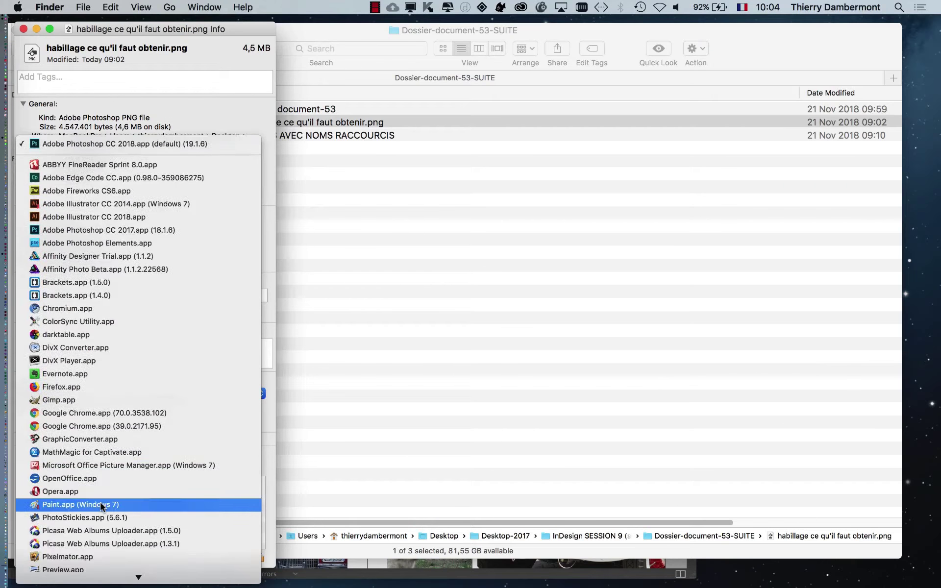
scroll(99, 496, down, 3)
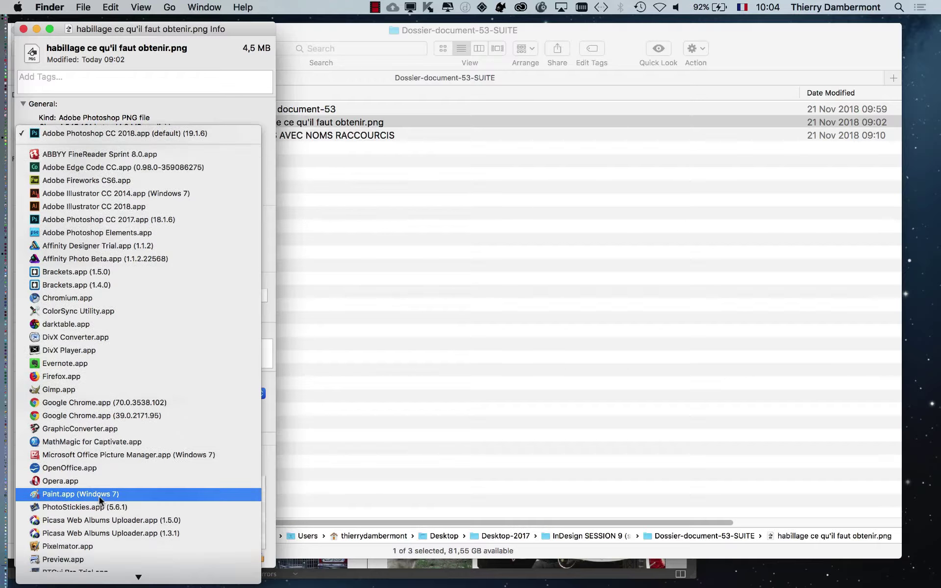
scroll(100, 500, down, 3)
click(99, 499)
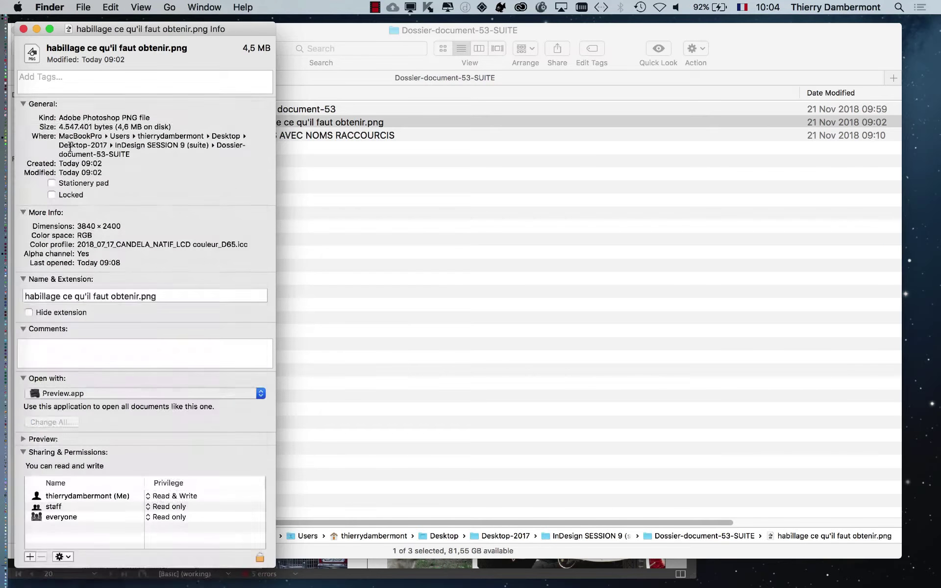
click(23, 29)
Open habillage ce qu'il faut obtenir.png in Preview and reposition its window to view the target text wrap around the blue wolf
double_click(402, 122)
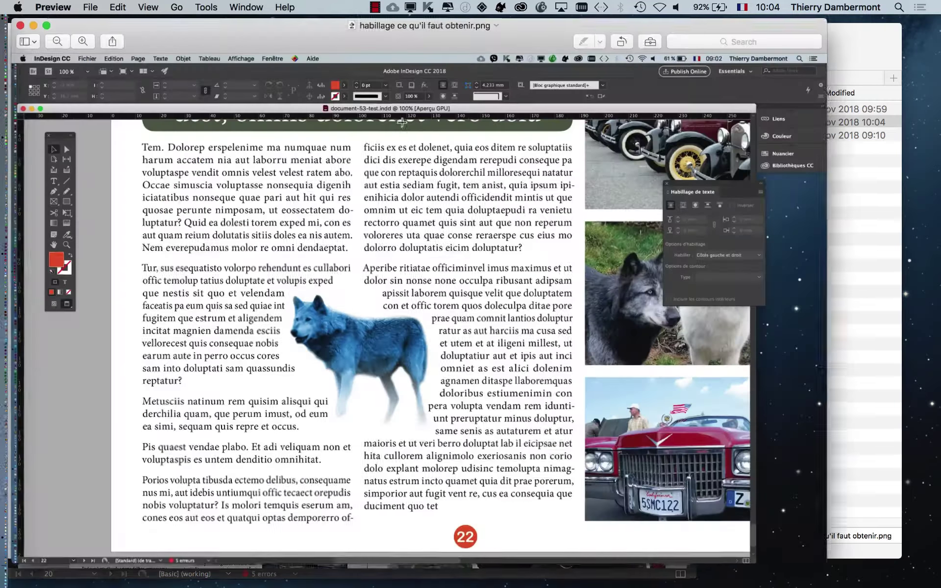
drag(539, 34, 563, 30)
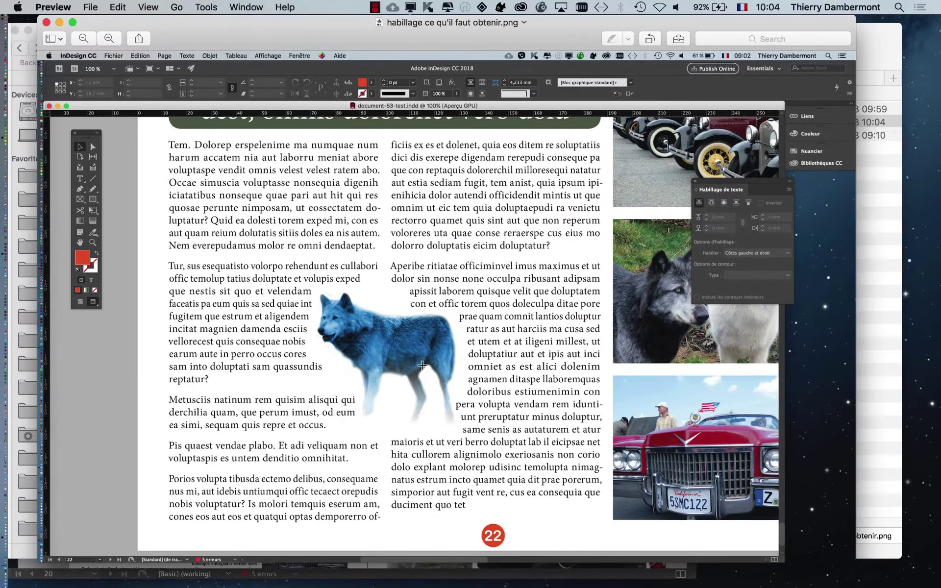
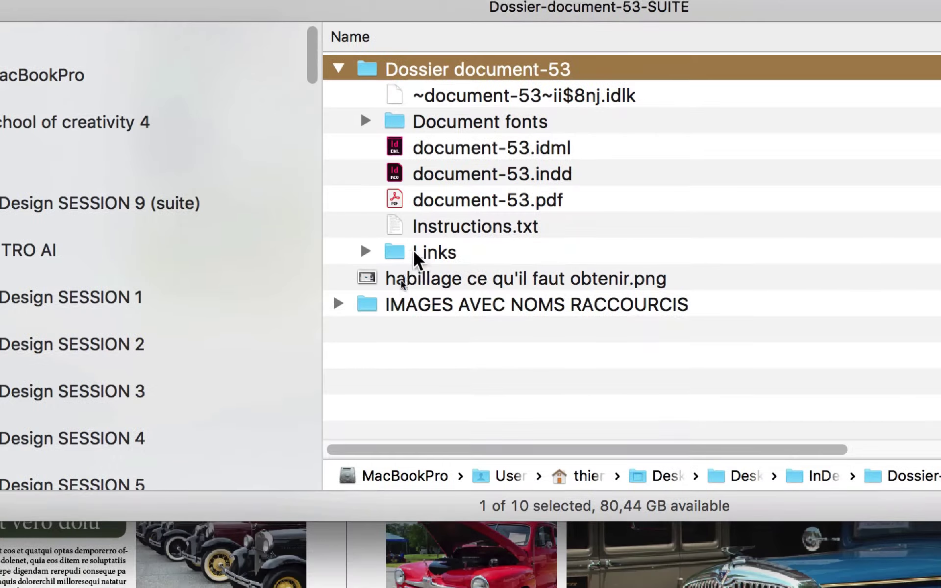
Expand the Links folder, then move and widen the Finder window and narrow the Name column to show the file details
click(456, 371)
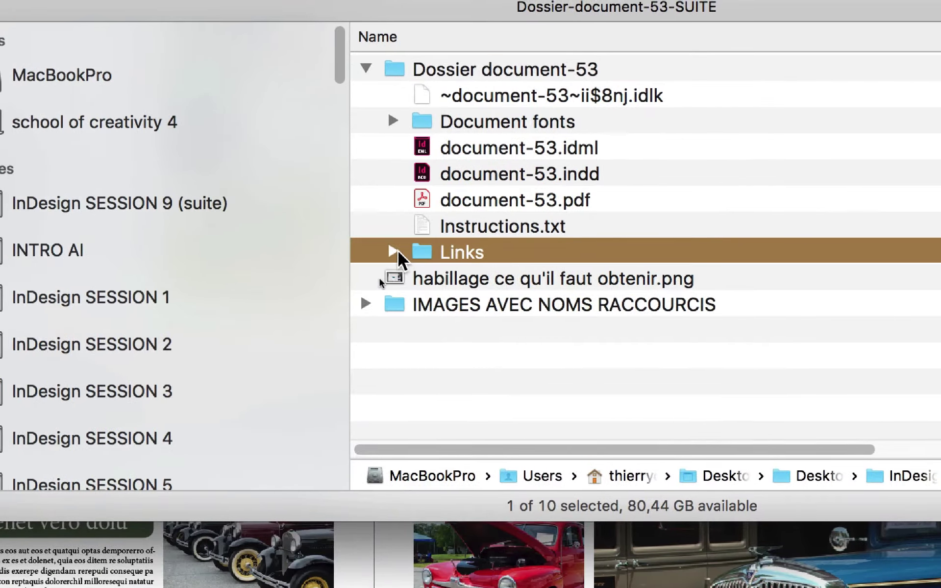
click(370, 251)
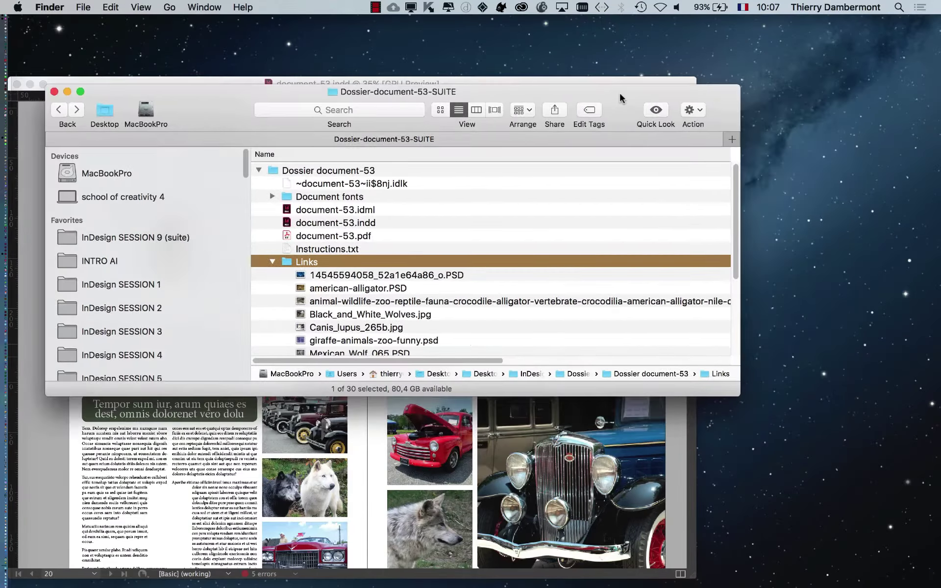
drag(620, 98, 634, 144)
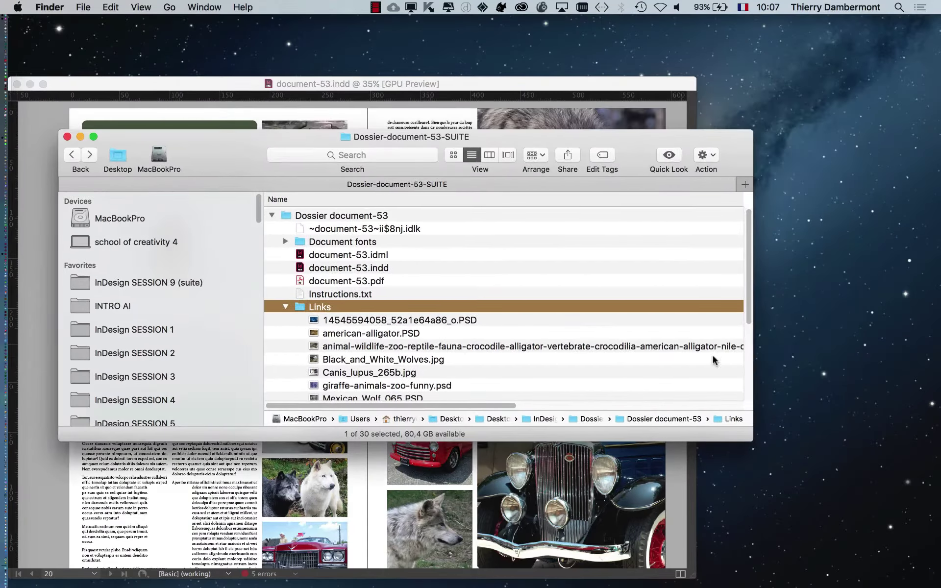
drag(816, 442, 913, 385)
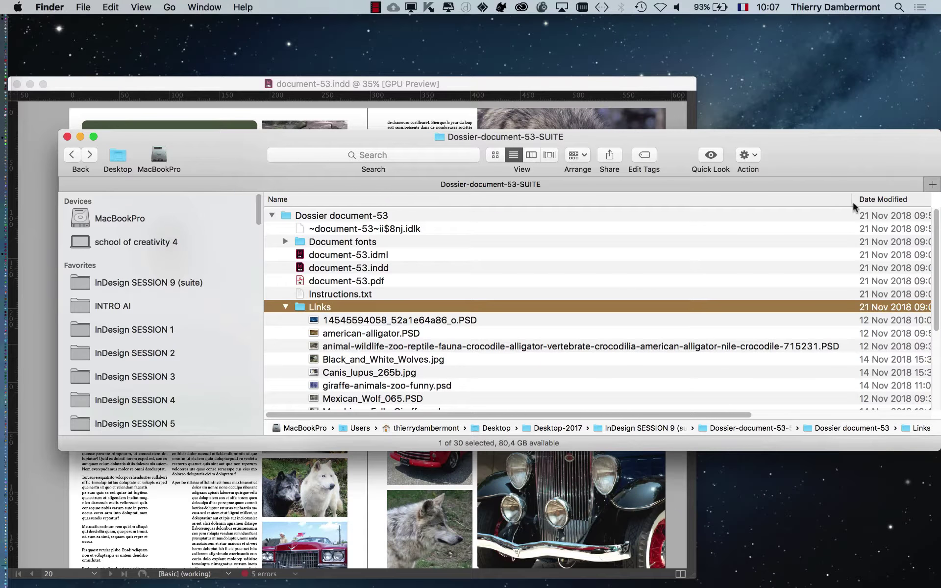
drag(853, 201, 555, 202)
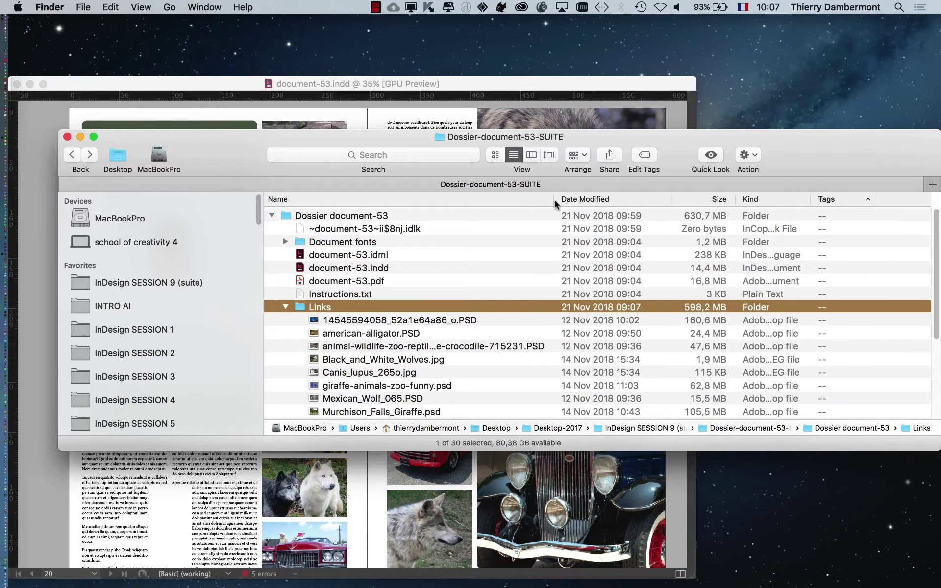
Sort the file list by Date Modified, newest first, and select Wolf_at_Woburn_Safari_Park.psd in the Links folder
click(619, 199)
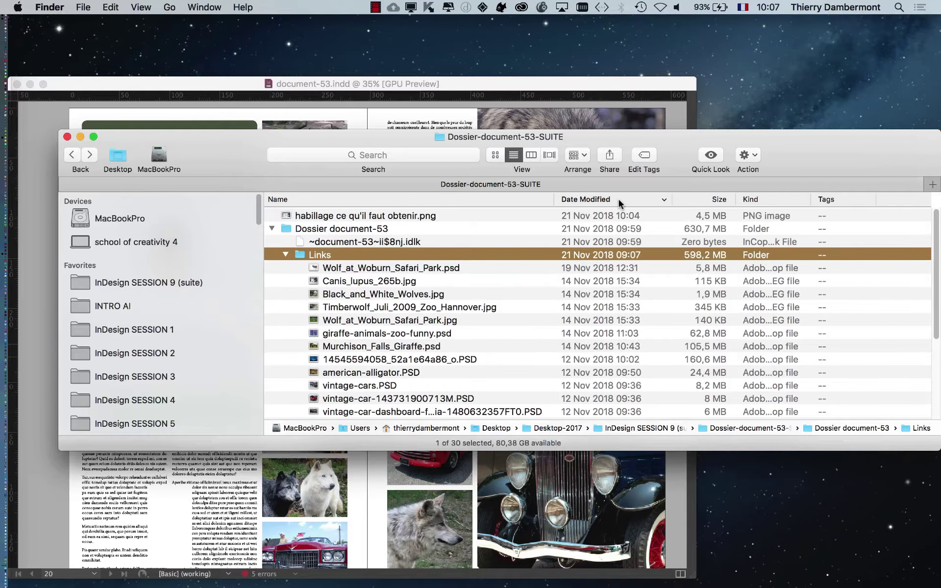
click(431, 267)
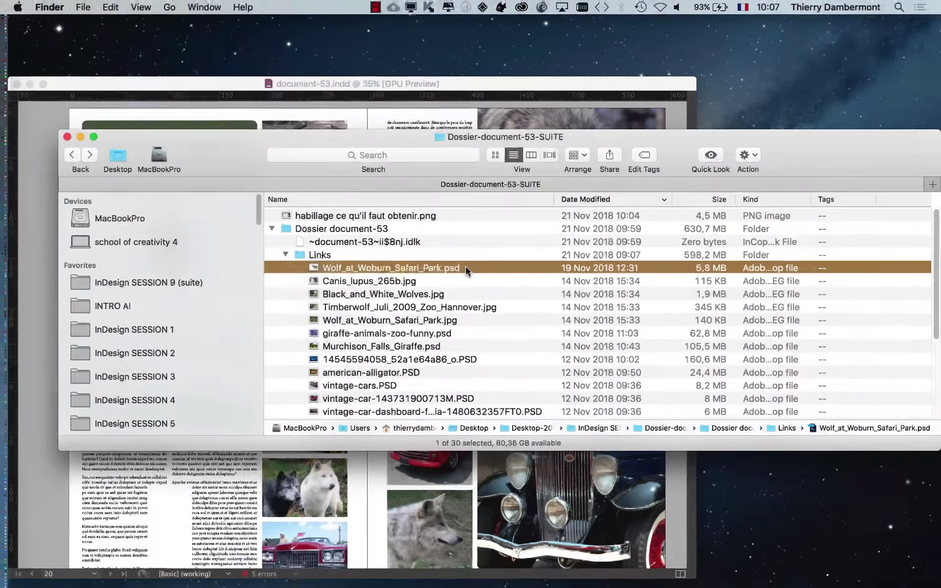
Open Wolf_at_Woburn_Safari_Park.psd in Photoshop, keeping its embedded sRGB IEC61966-2.1 profile, reposition its window, and return to the Finder
key(super+Tab)
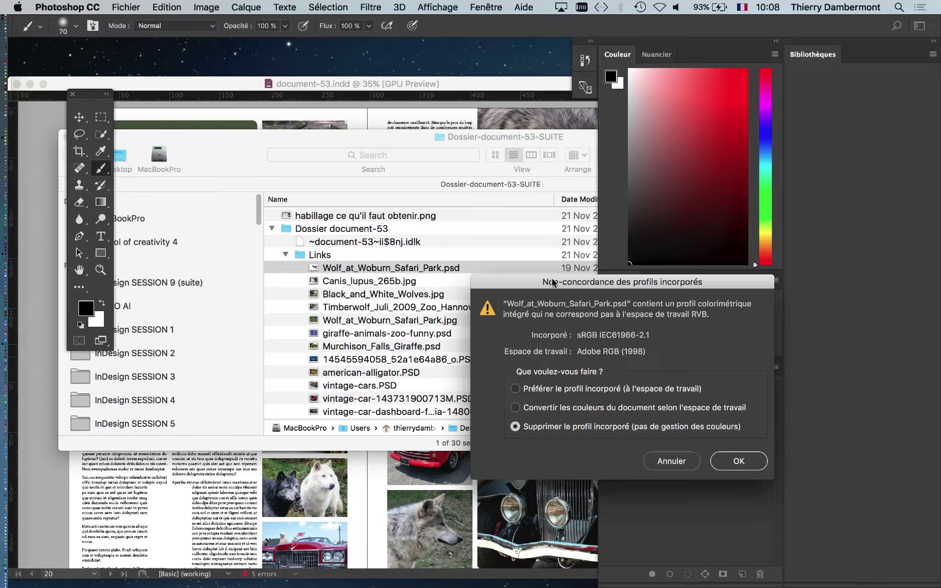
drag(557, 286, 269, 164)
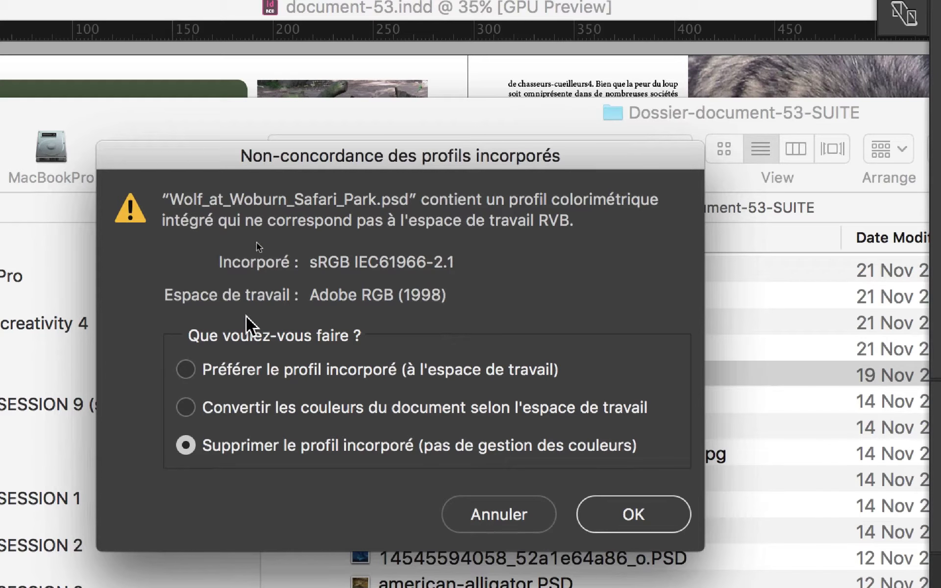
click(238, 371)
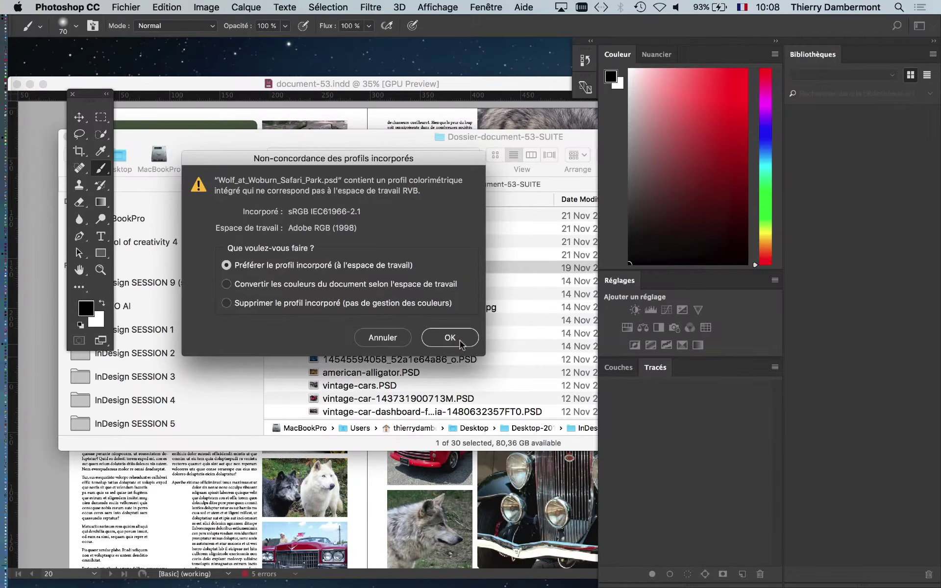
click(460, 342)
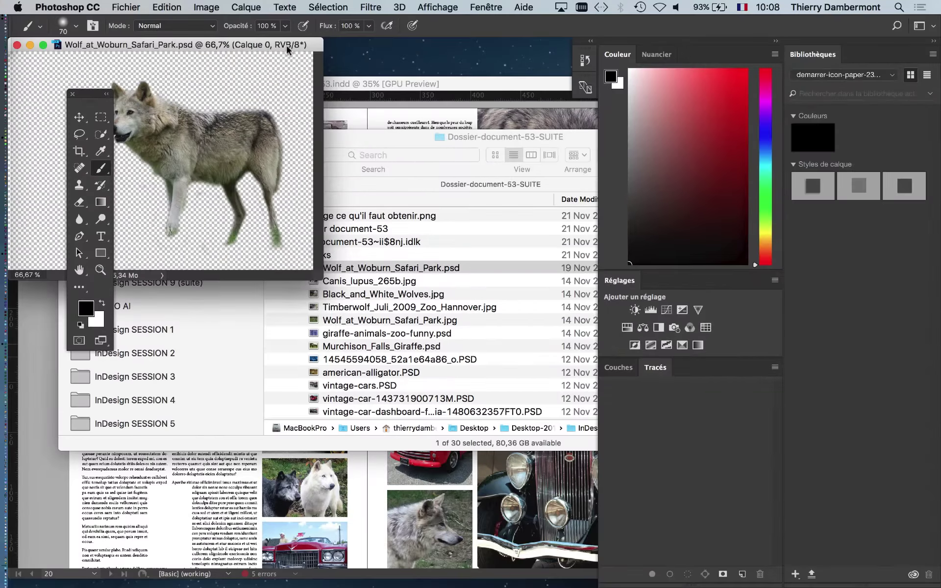
drag(289, 49, 434, 145)
click(512, 448)
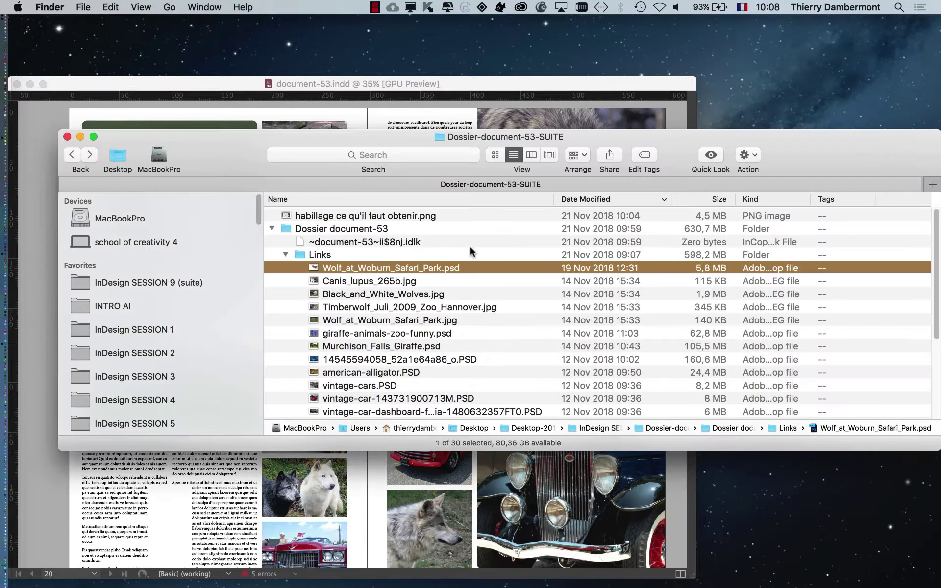
scroll(405, 307, down, 1)
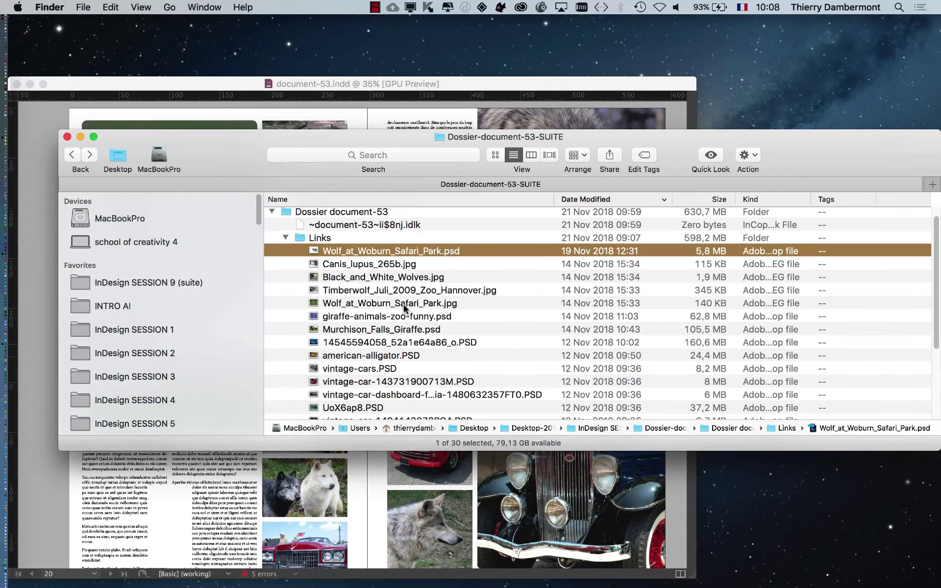
double_click(320, 236)
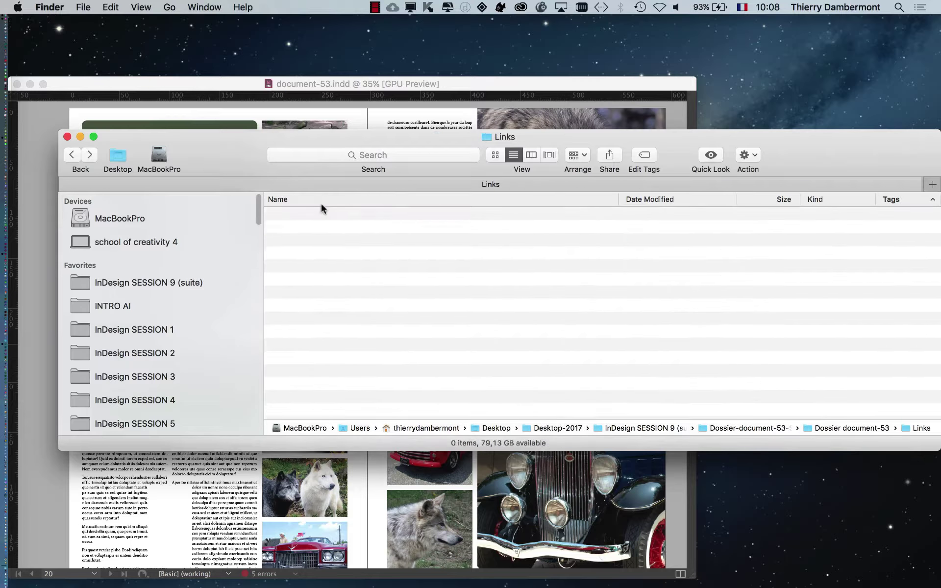
click(495, 156)
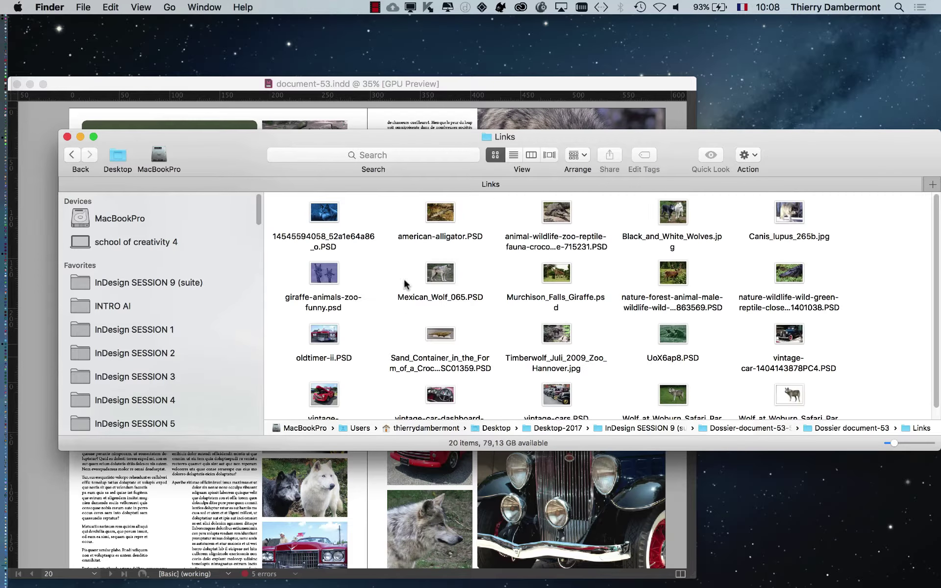
click(332, 218)
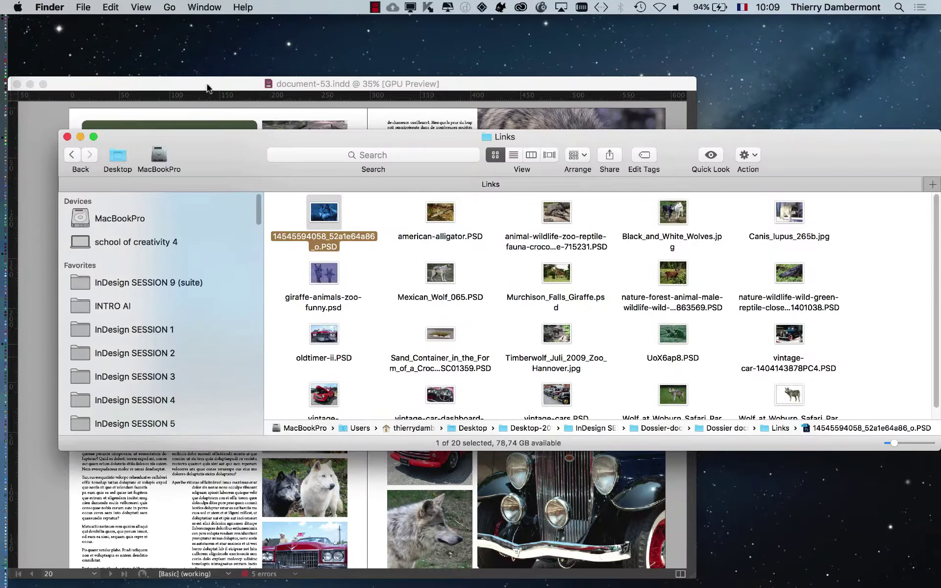
Switch to Photoshop, hide the other applications, and reposition and enlarge the document window holding both wolf images
click(207, 88)
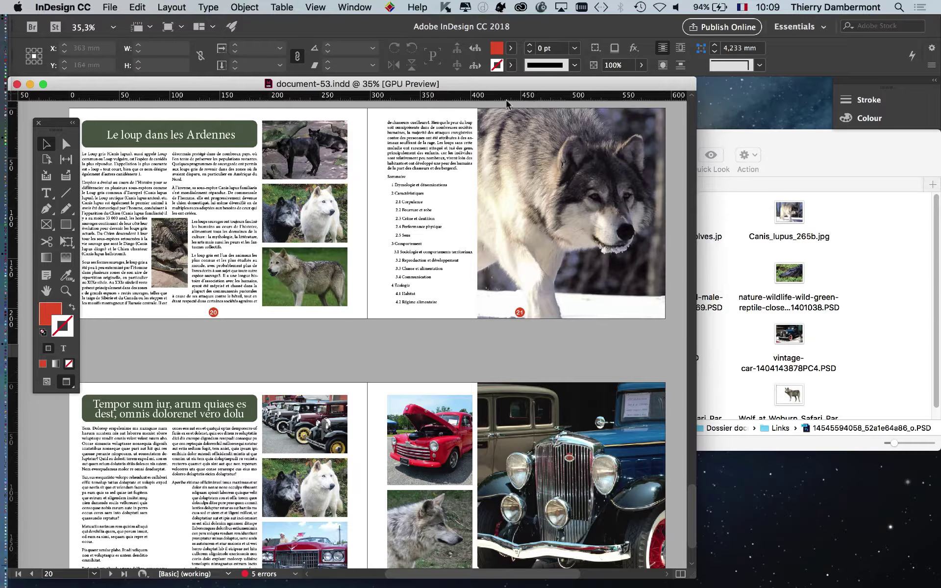
key(super+Tab)
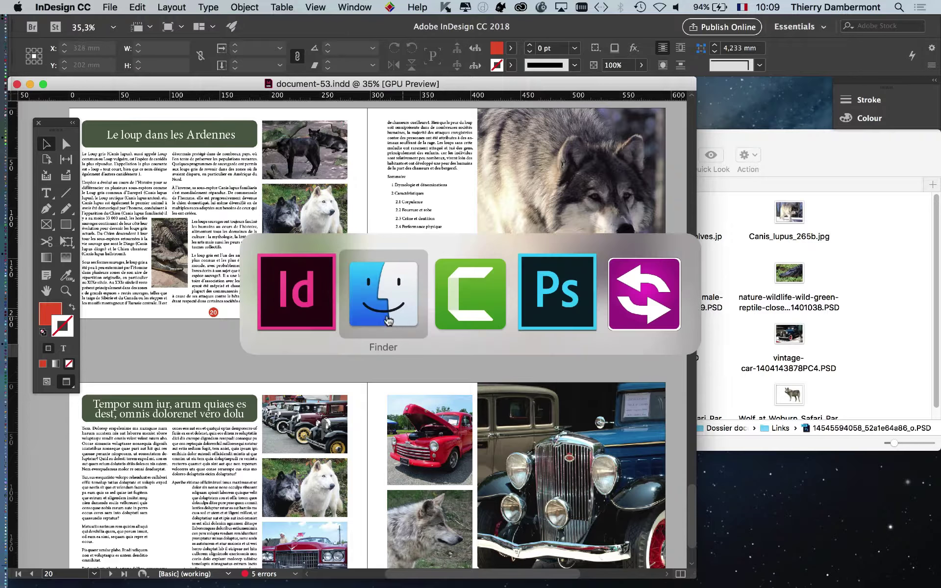
key(super+Tab)
key(super+Tab)
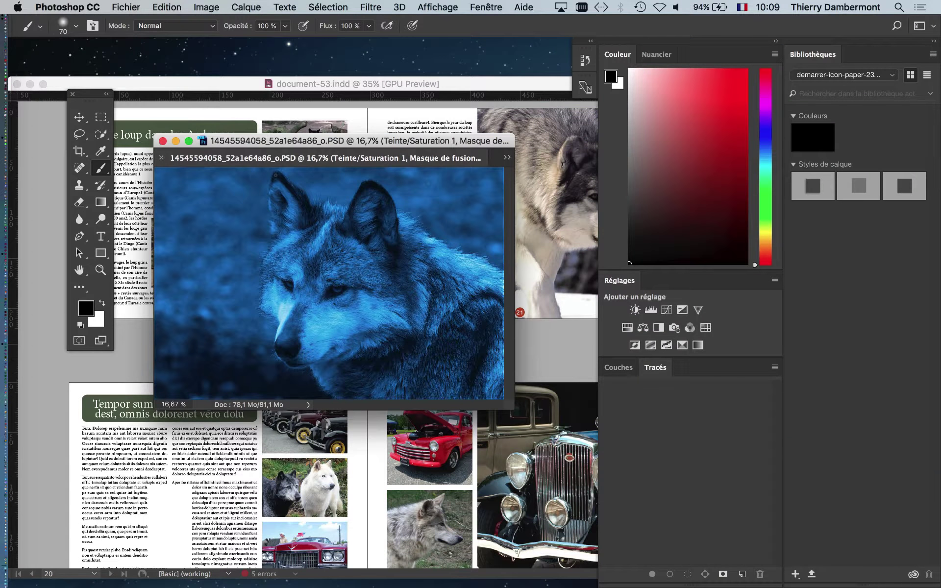
key(super+alt+h)
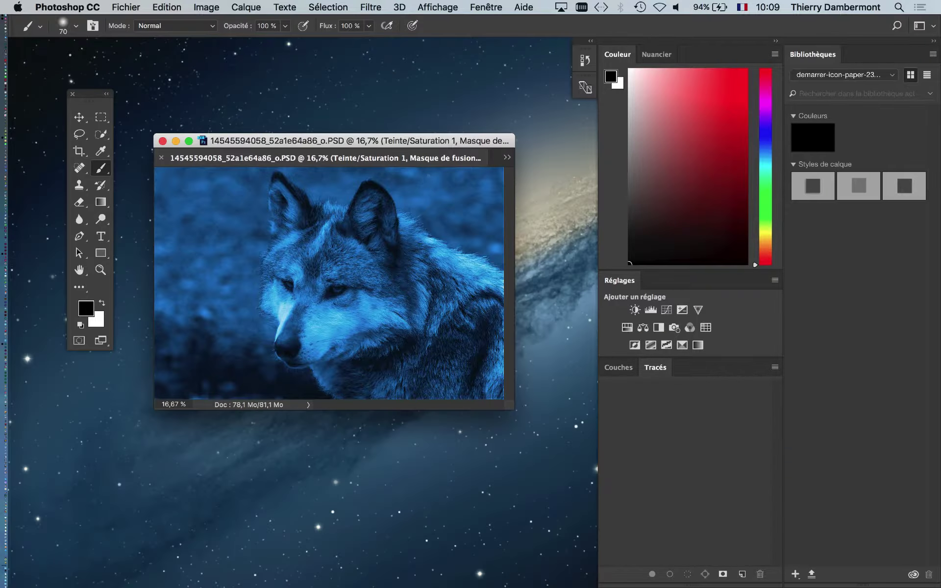
drag(330, 141, 214, 59)
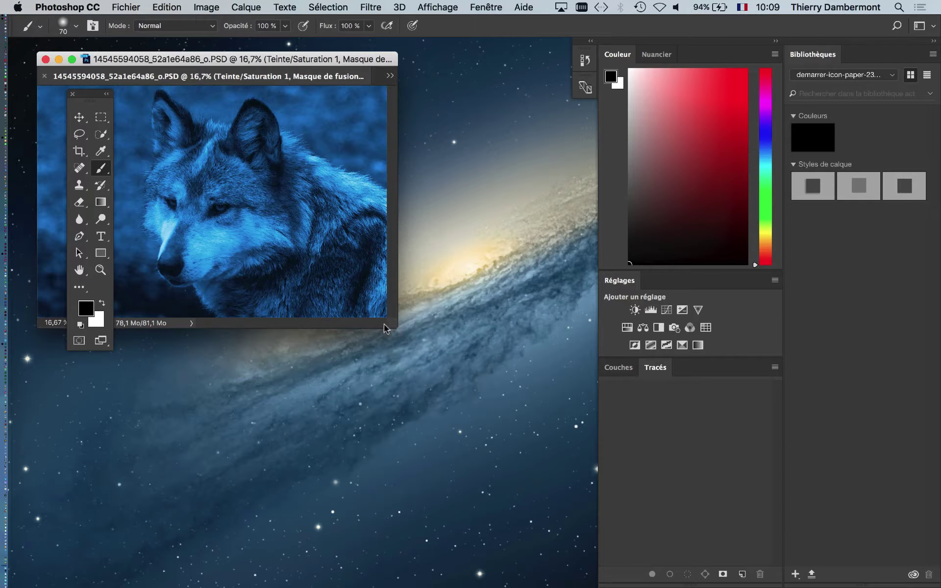
drag(396, 328, 672, 452)
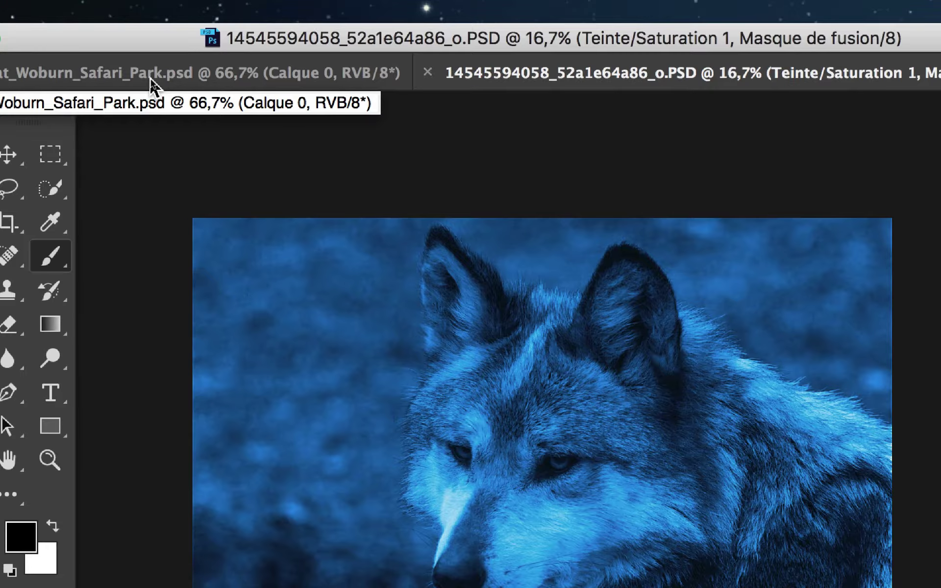
click(151, 79)
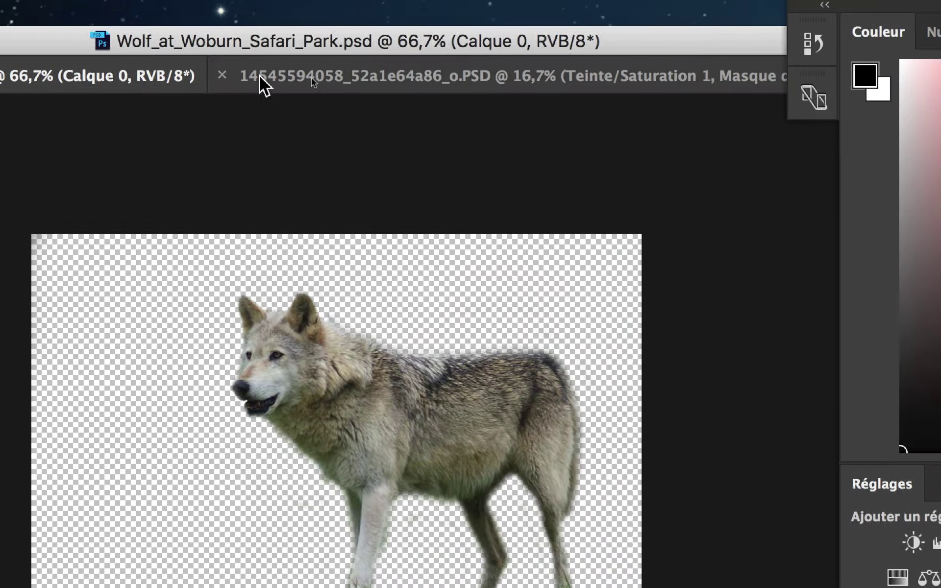
click(467, 74)
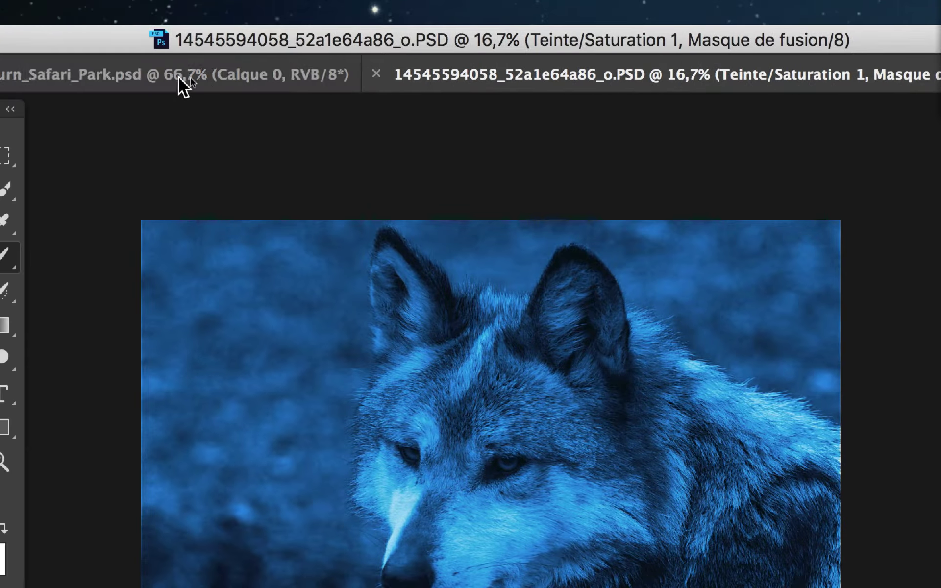
click(178, 78)
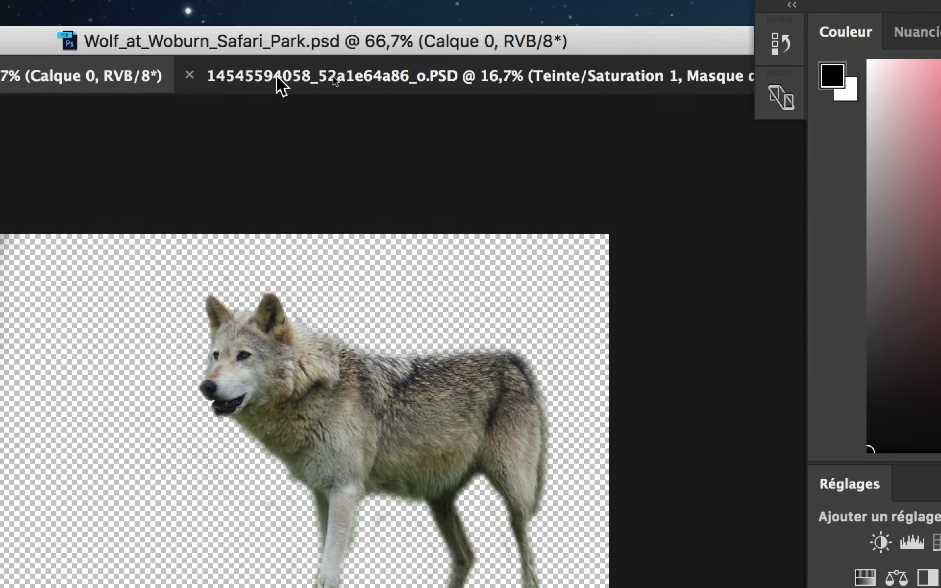
click(280, 82)
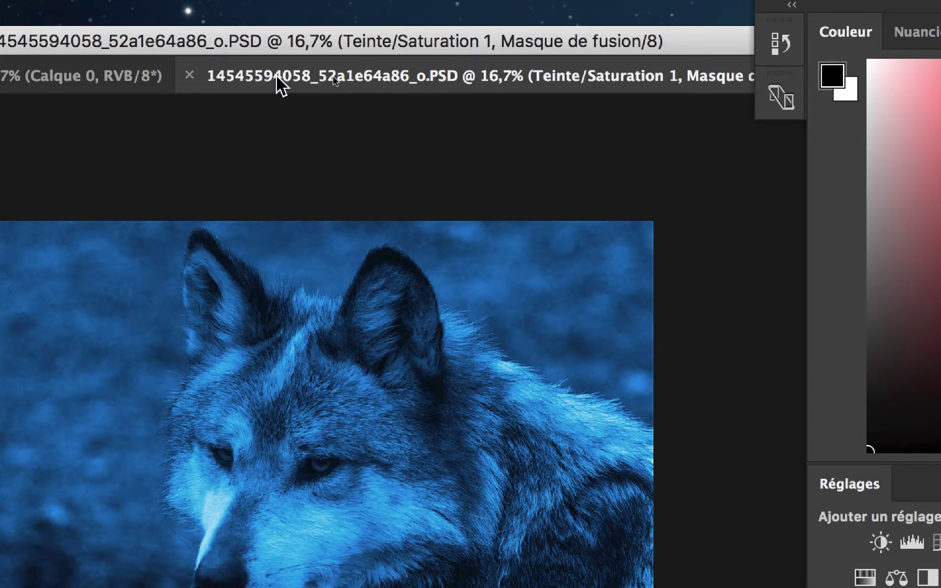
Switch to InDesign and examine the text columns and the gap between them on page 22 of document-53.indd
key(super+Tab)
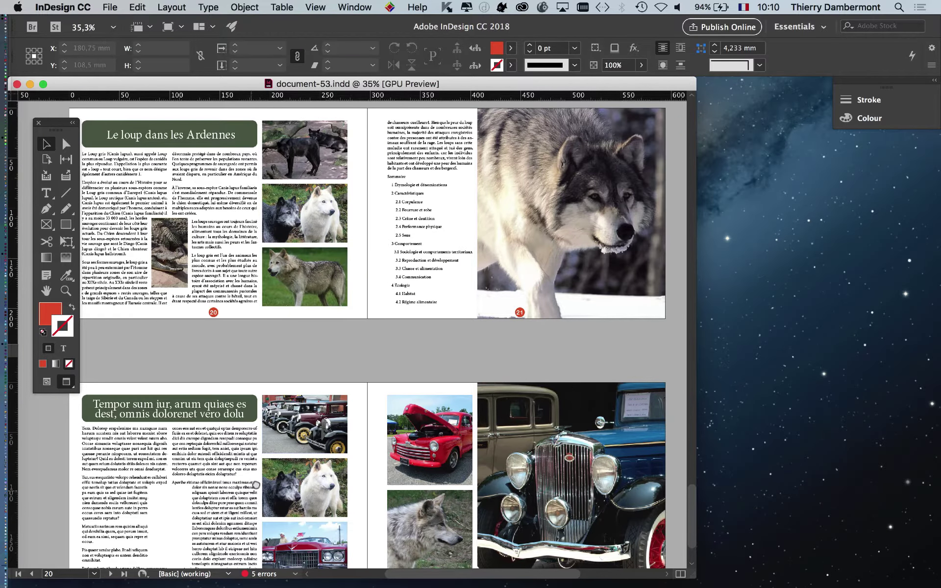
drag(258, 342, 411, 268)
scroll(391, 511, up, 3)
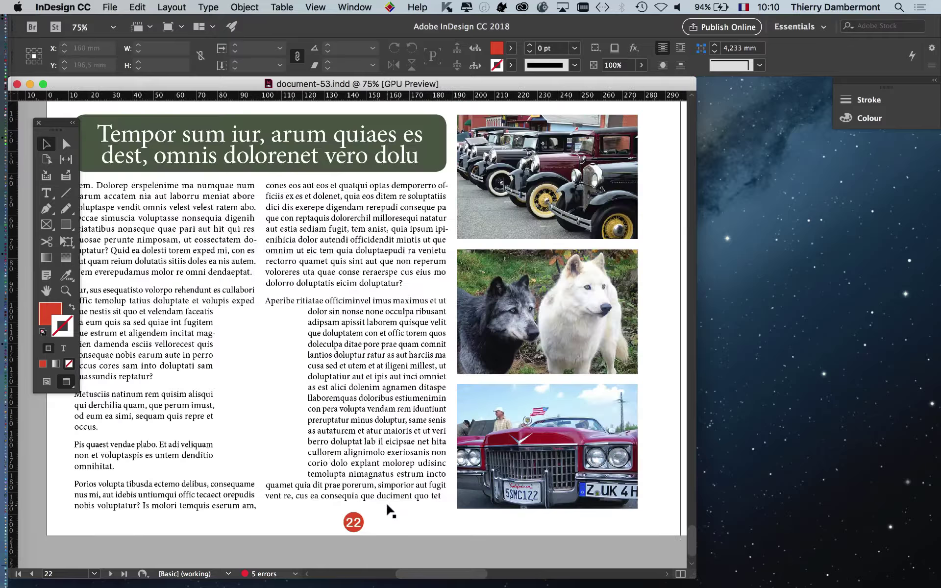
scroll(451, 352, up, 1)
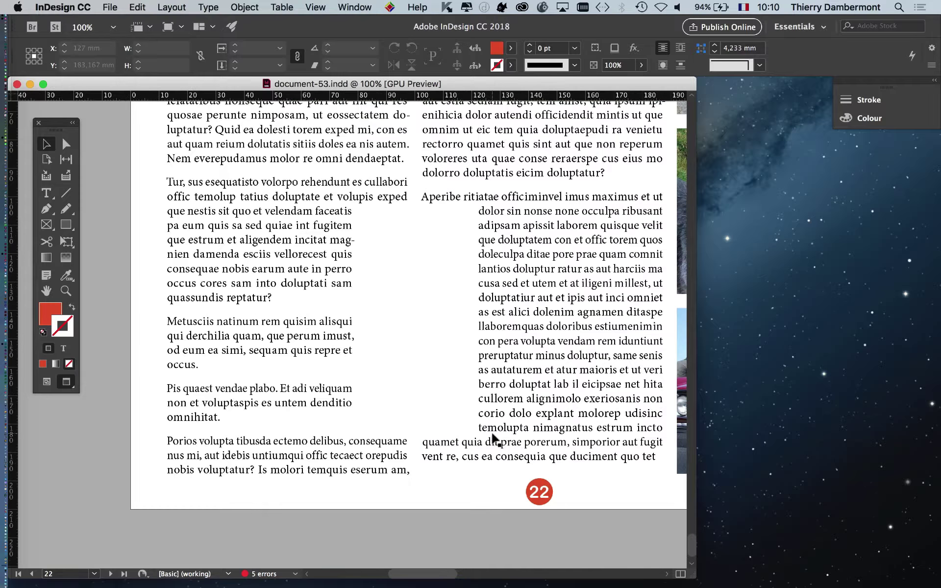
Show the Pages panel, go to spread 22-23, and move the panel clear of the text on page 22
click(358, 6)
click(391, 233)
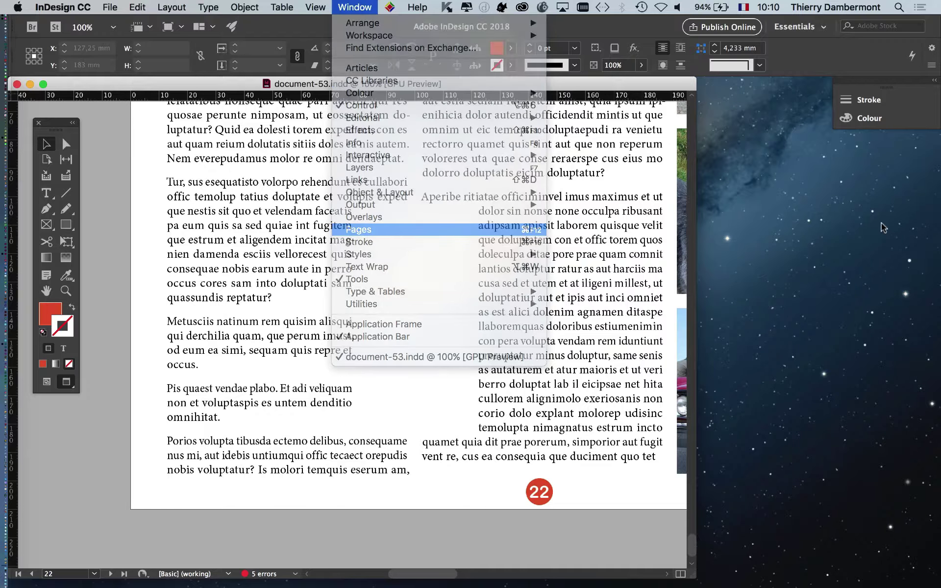
drag(766, 118, 651, 139)
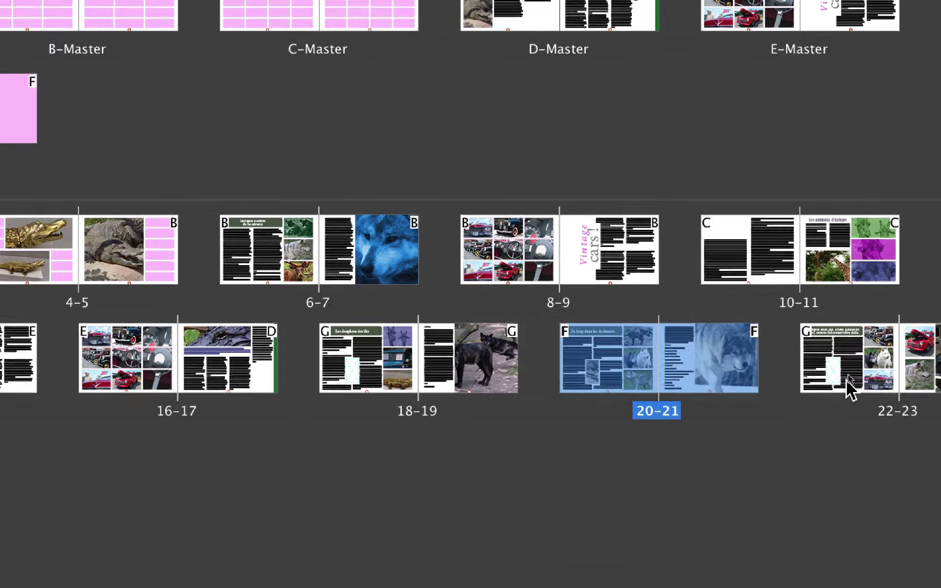
click(850, 380)
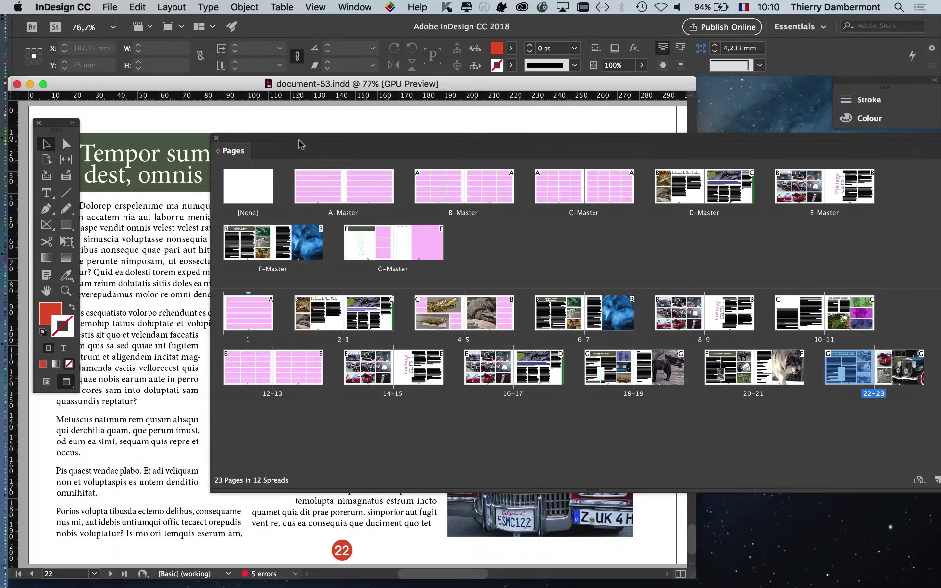
drag(300, 143, 668, 205)
drag(233, 368, 353, 294)
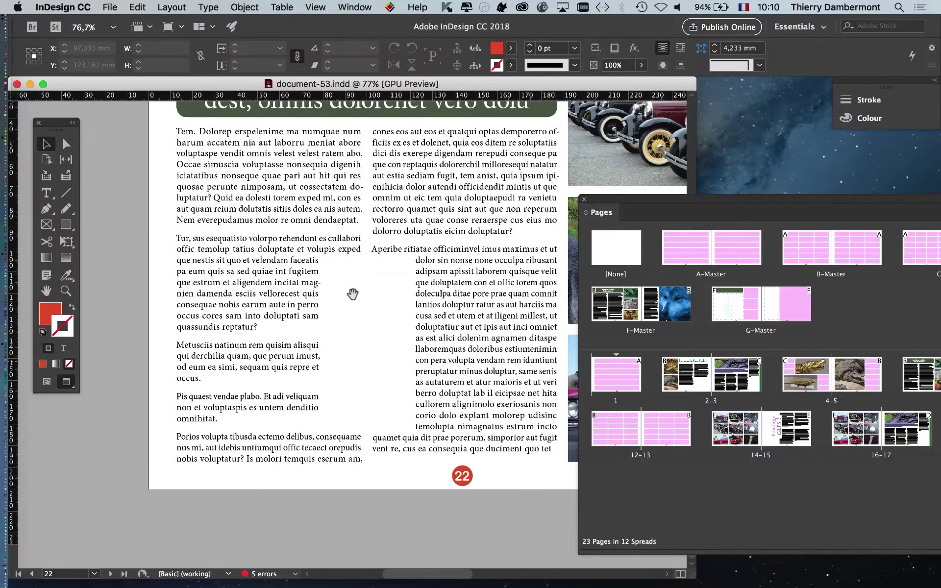
Switch to Normal screen mode to show guides and frame edges, and select the second-column text frame on page 22
click(46, 382)
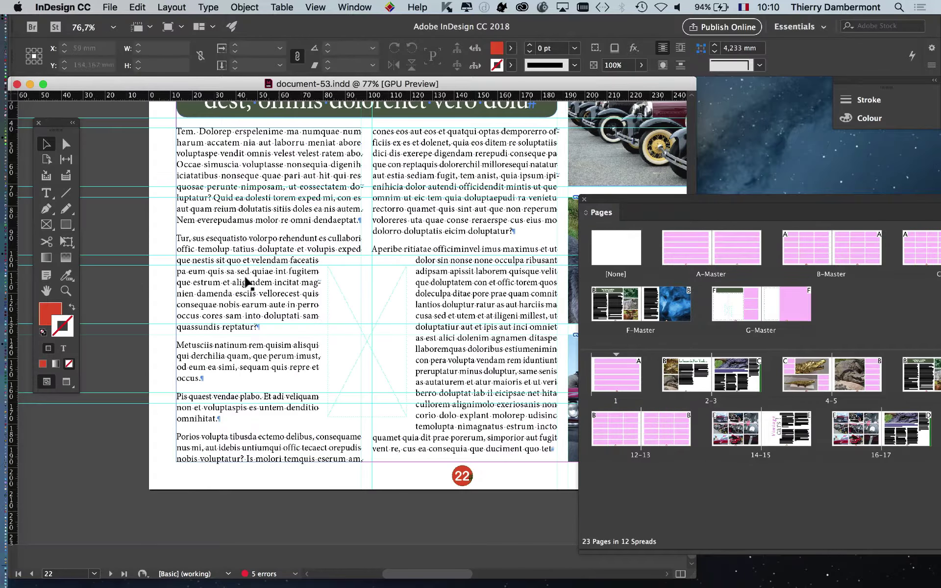
click(241, 260)
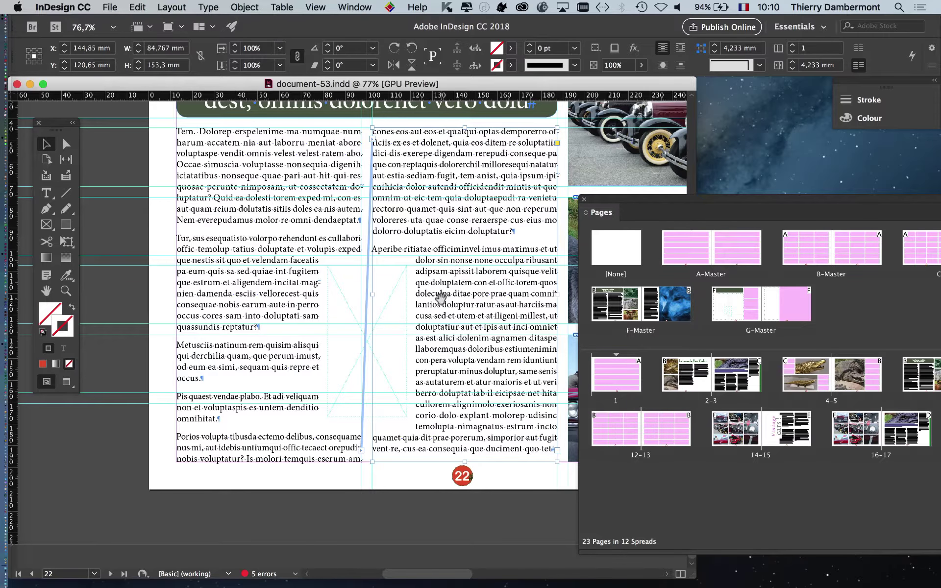
key(super+minus)
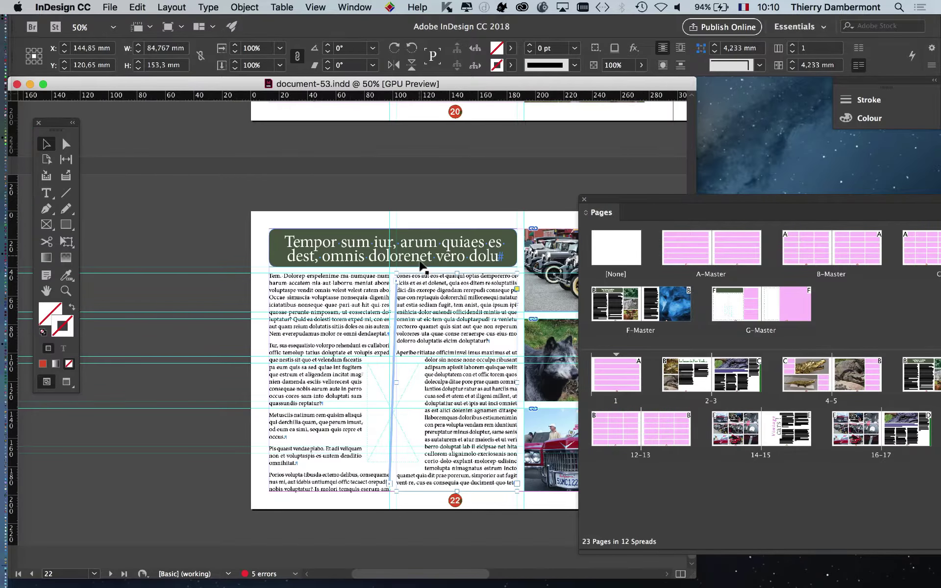
key(super+equal)
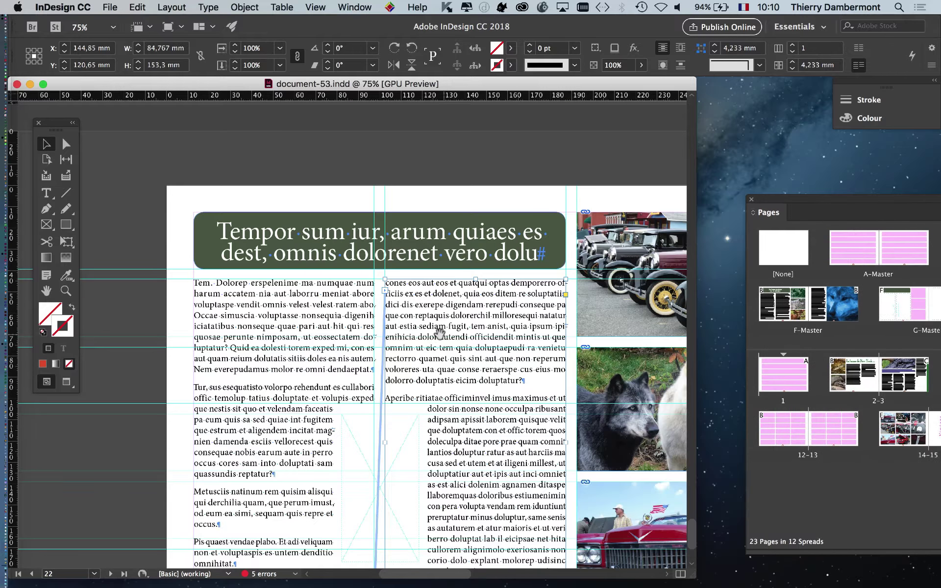
scroll(403, 251, down, 3)
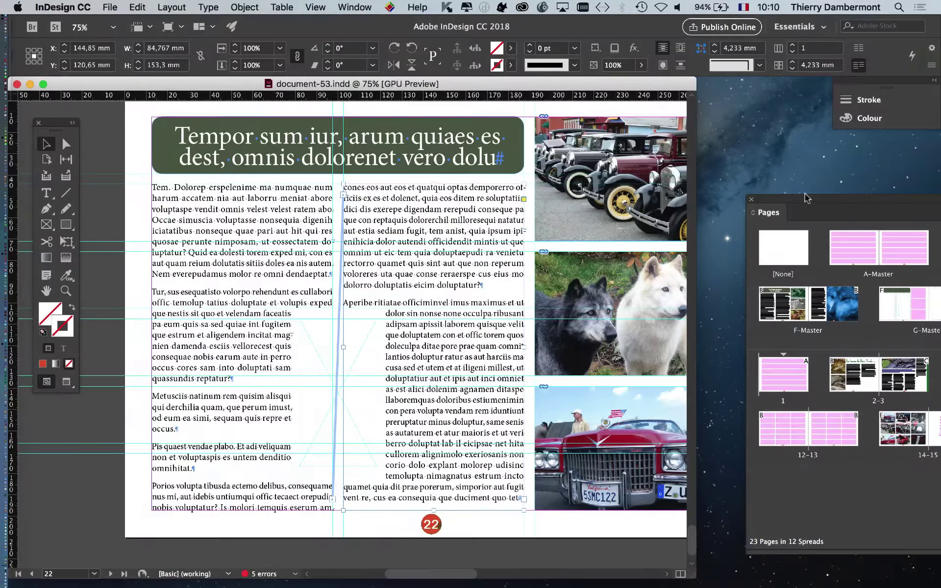
Examine all the spreads and the page options of document-53, and move the Pages panel clear of page 22
drag(807, 198, 608, 375)
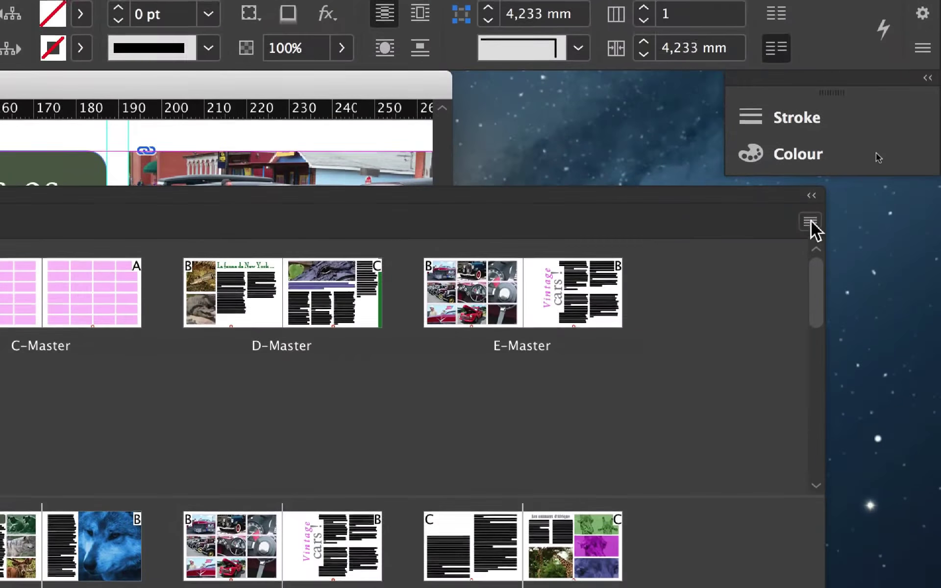
click(832, 99)
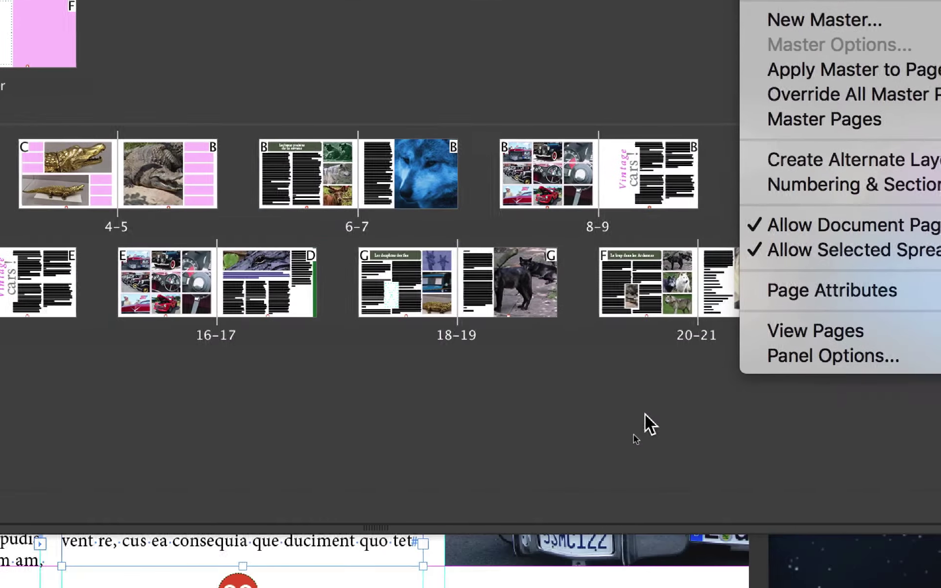
click(647, 424)
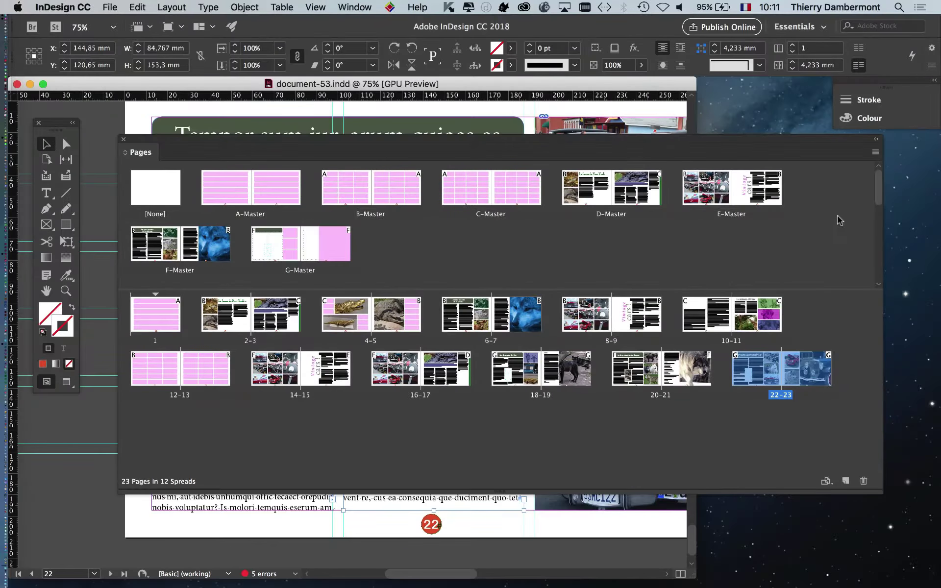
click(875, 154)
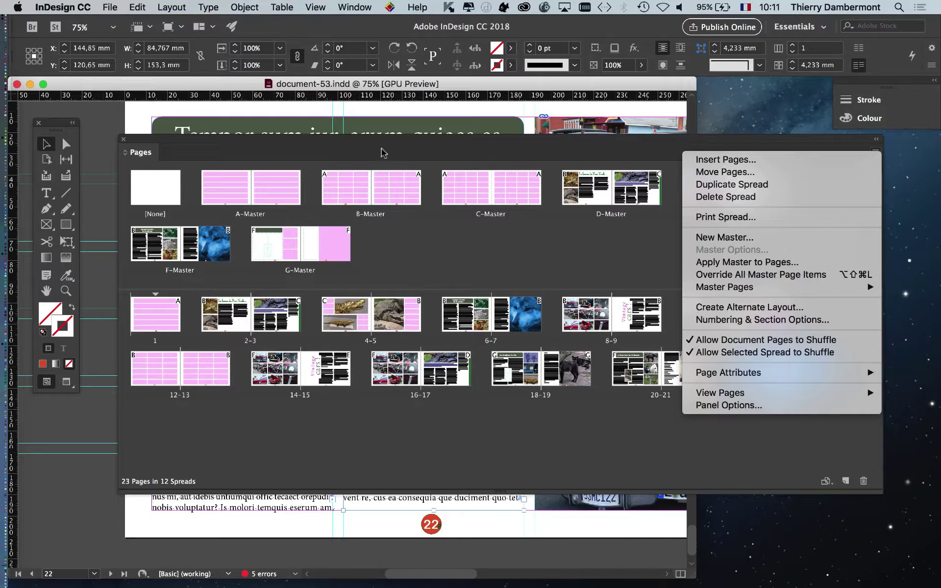
click(282, 142)
drag(276, 143, 822, 392)
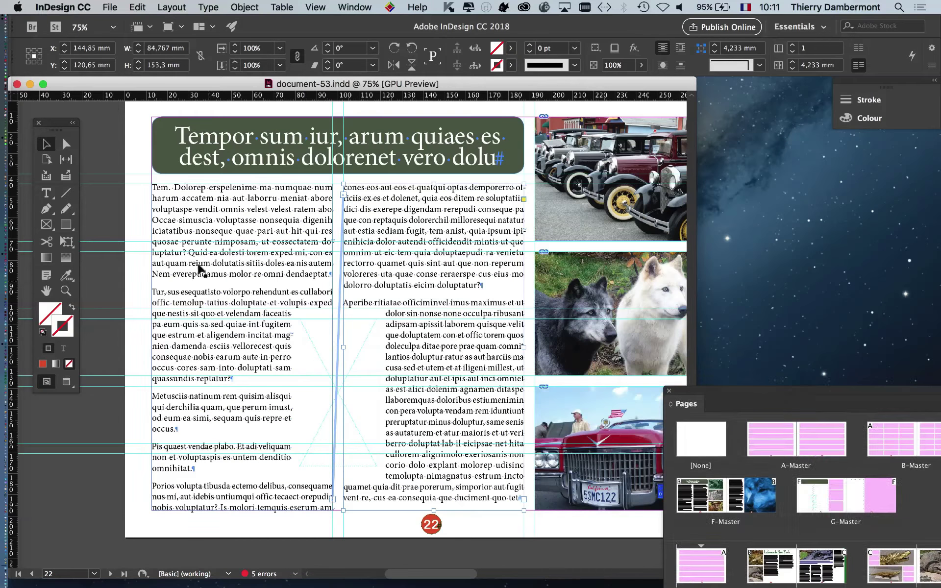
Check which frames on page 22 can be selected by trying the second column, title banner, wolf photo and first column
click(434, 281)
click(418, 155)
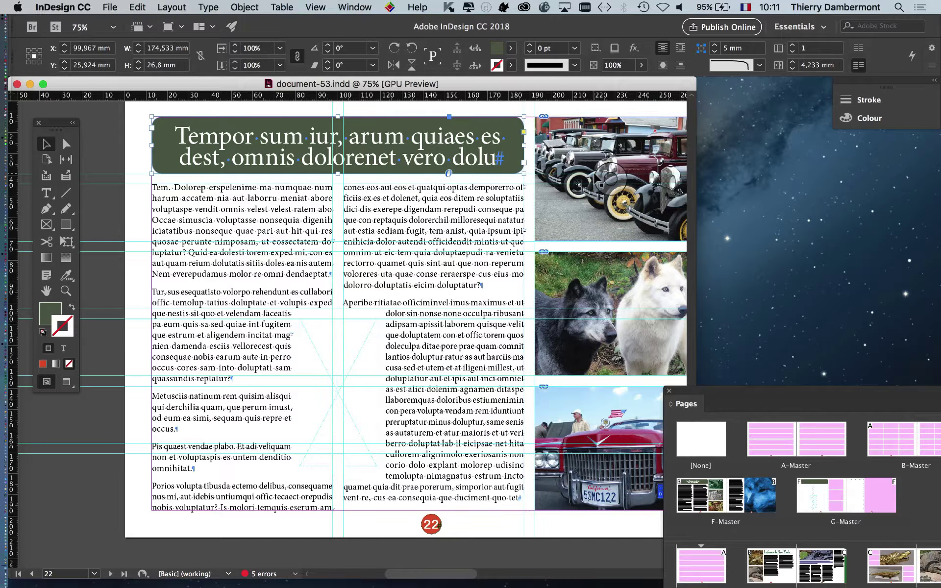
click(575, 284)
click(294, 235)
scroll(286, 243, right, 5)
scroll(286, 244, up, 1)
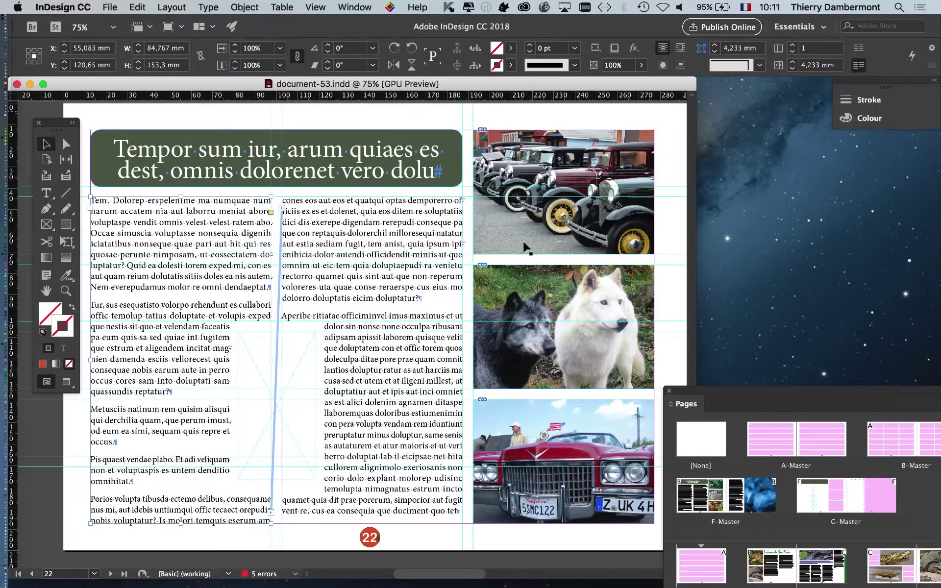
Show the Layers panel and arrange it and the Pages panel beside the text columns of page 22
drag(717, 389, 817, 391)
click(355, 7)
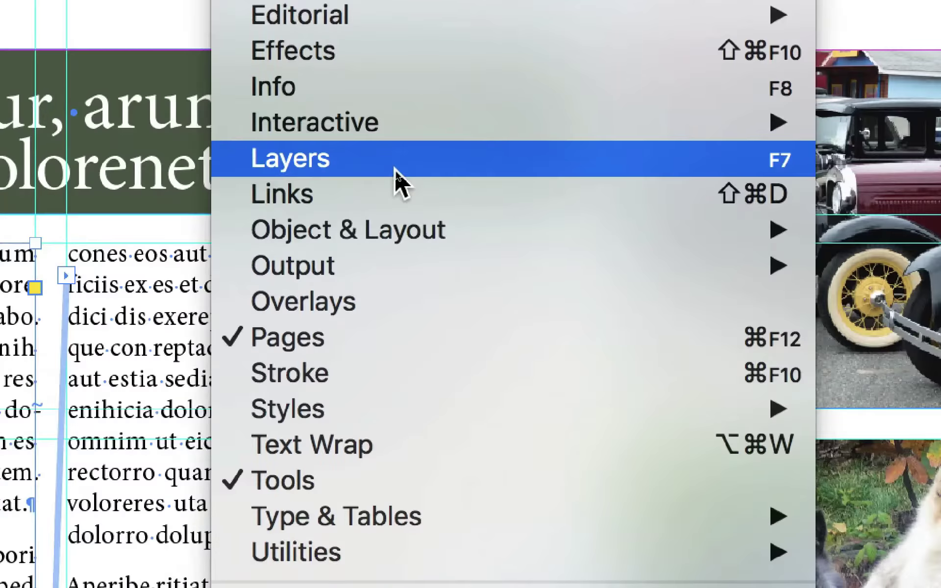
click(394, 168)
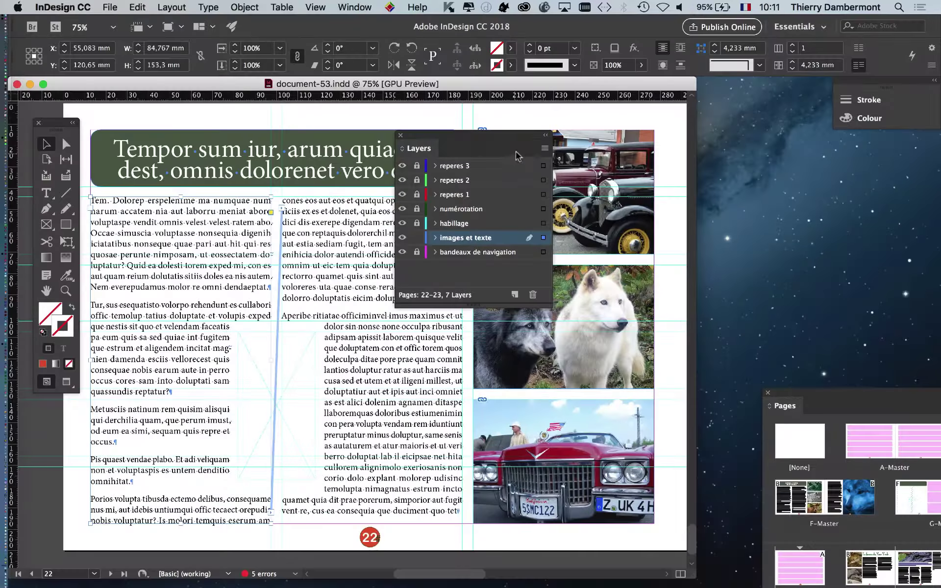
drag(500, 139, 596, 151)
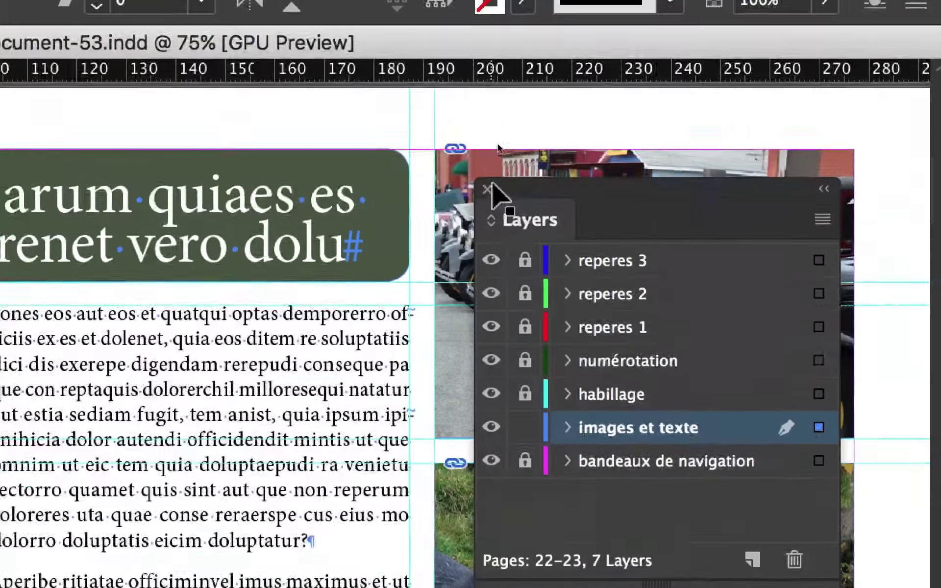
drag(497, 181, 389, 281)
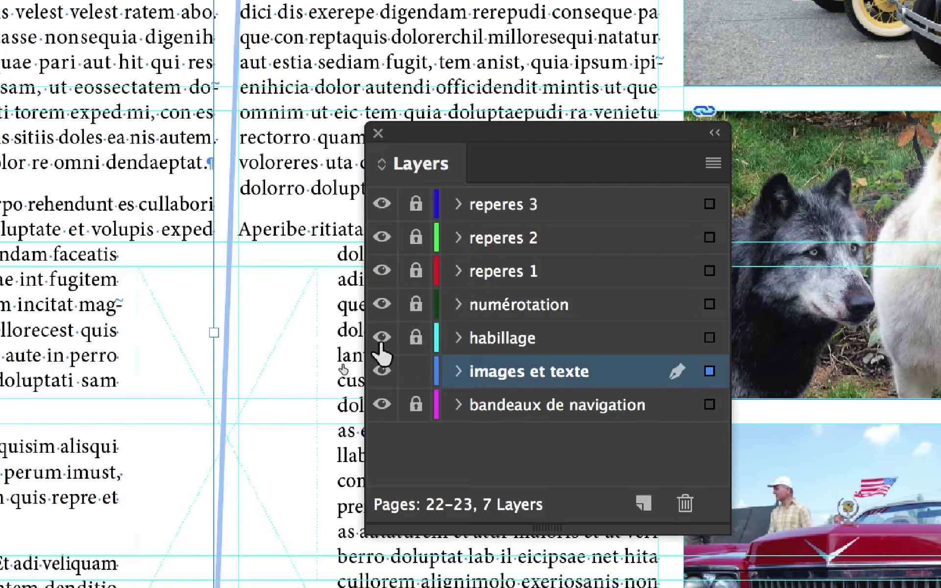
Lock the images et texte layer and unlock the habillage layer
click(381, 338)
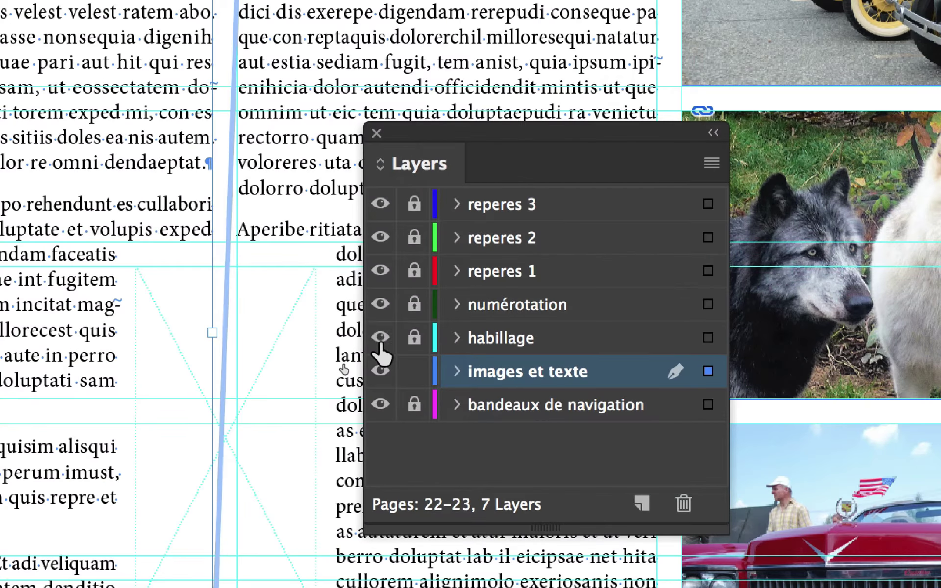
click(381, 338)
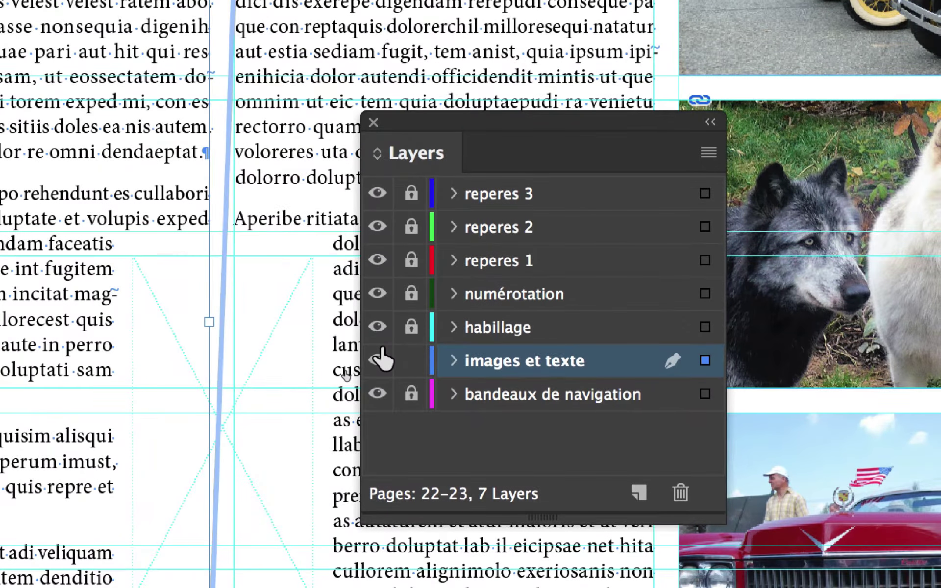
click(380, 360)
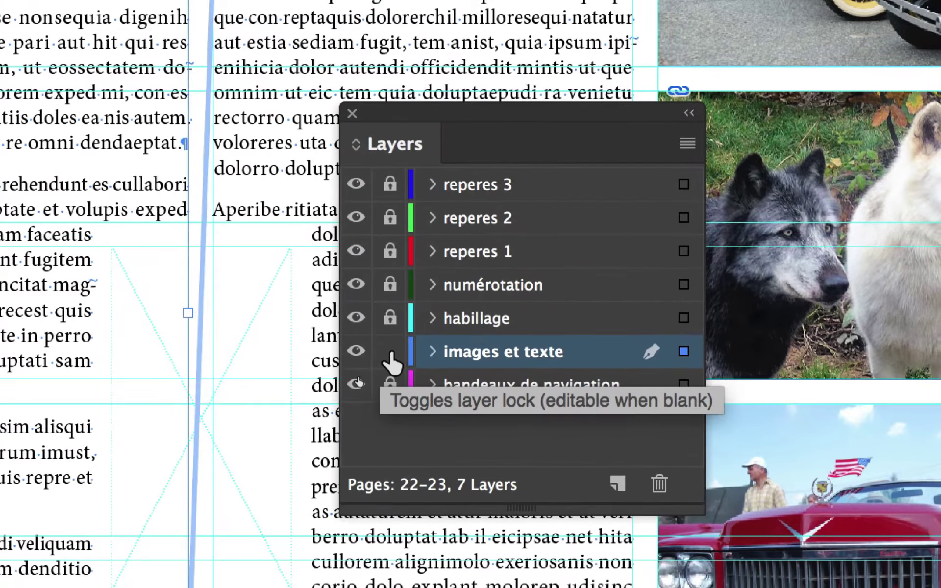
click(393, 358)
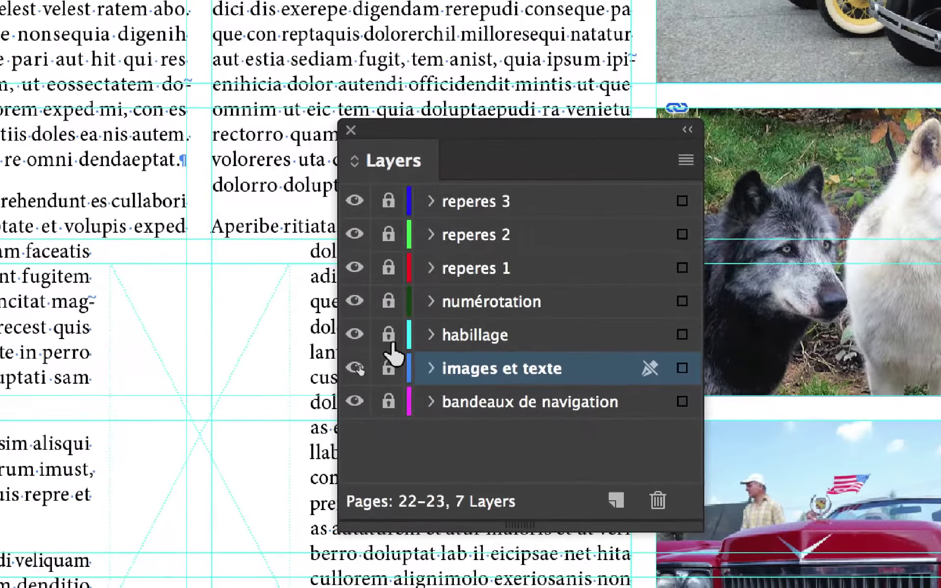
click(385, 333)
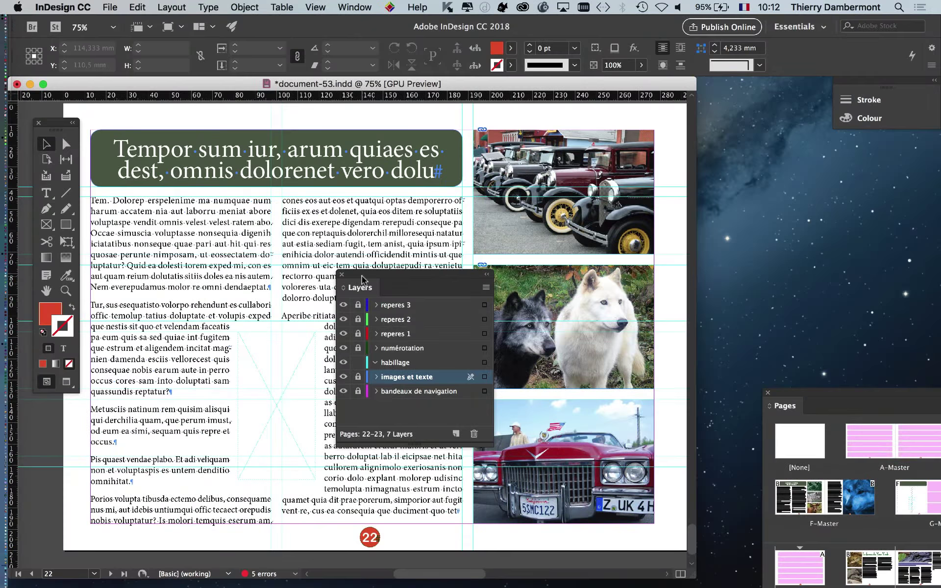
Move the Layers panel off the crossed empty frame between the text columns, and try selecting that frame and the page number
drag(362, 280, 460, 271)
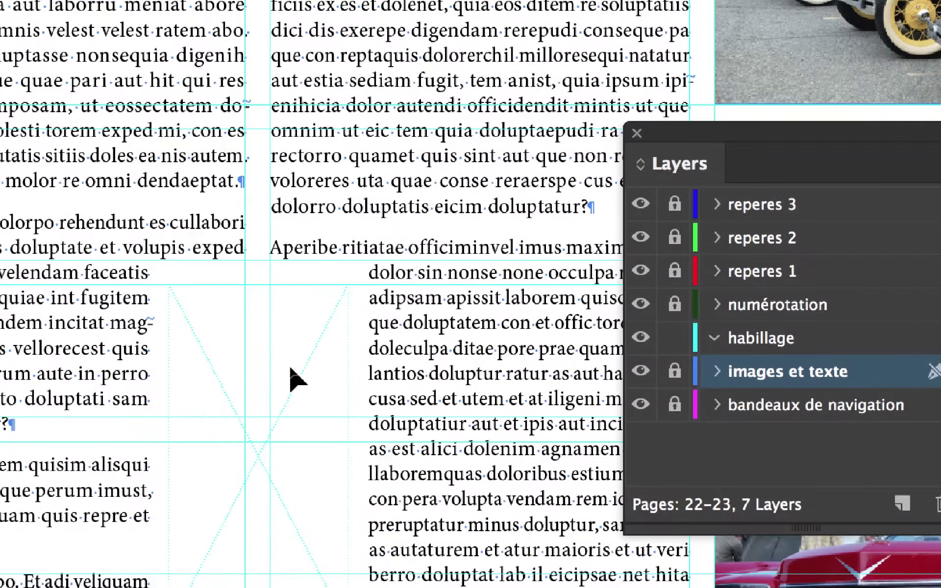
click(291, 368)
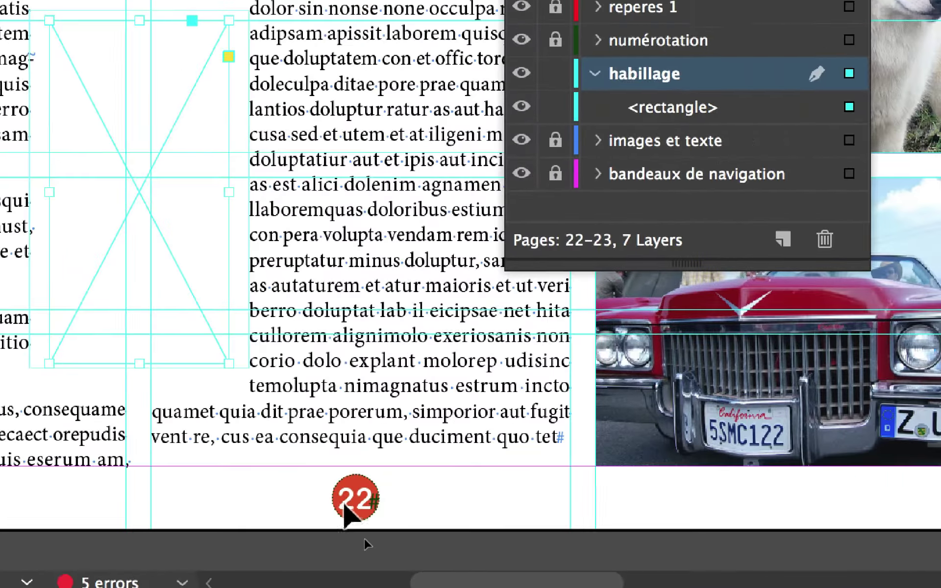
click(364, 538)
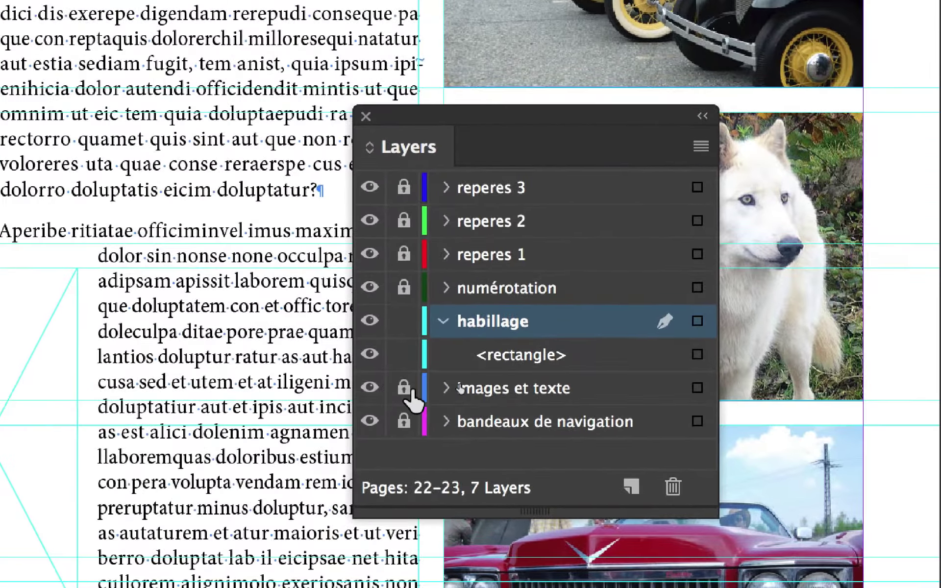
Unlock and relock the images et texte layer, and collapse the contents of the habillage layer
click(415, 361)
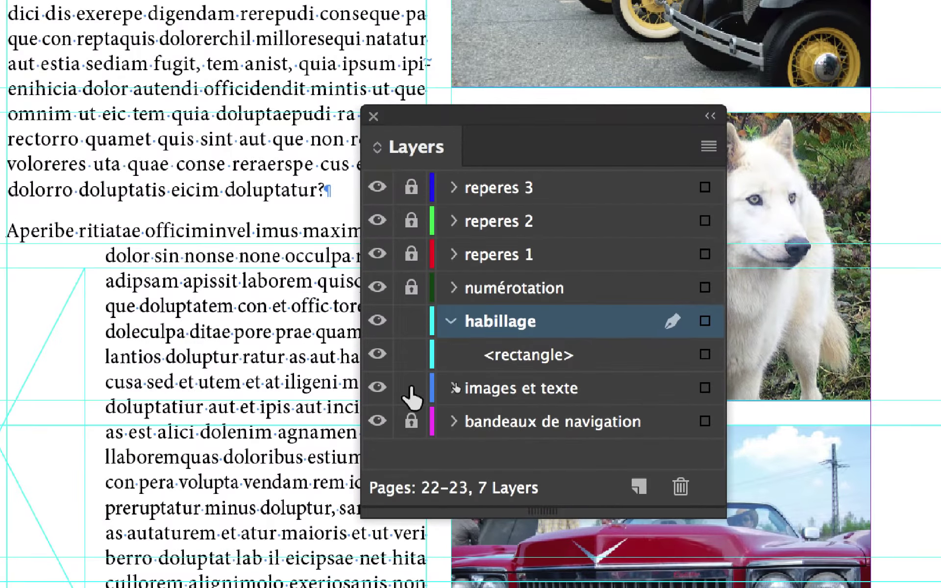
click(412, 389)
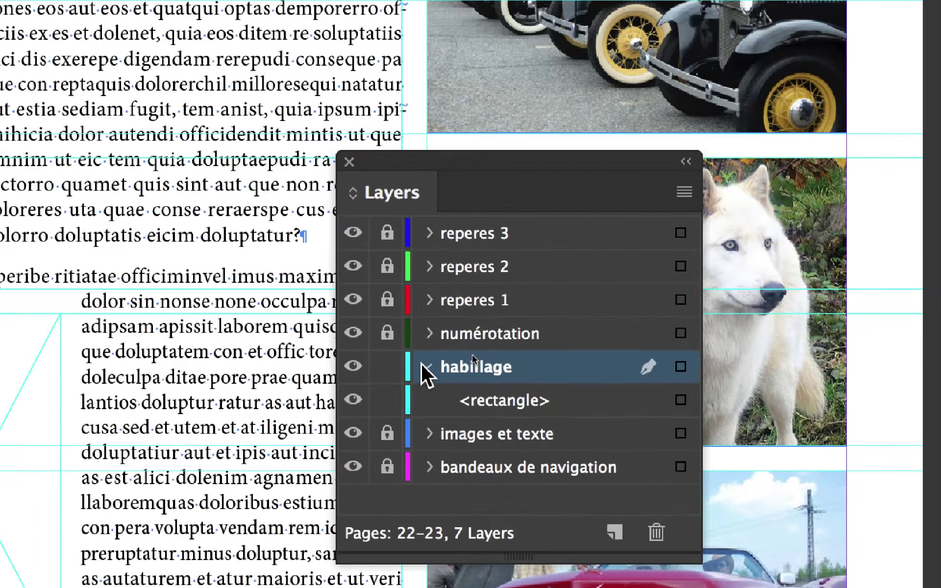
click(450, 316)
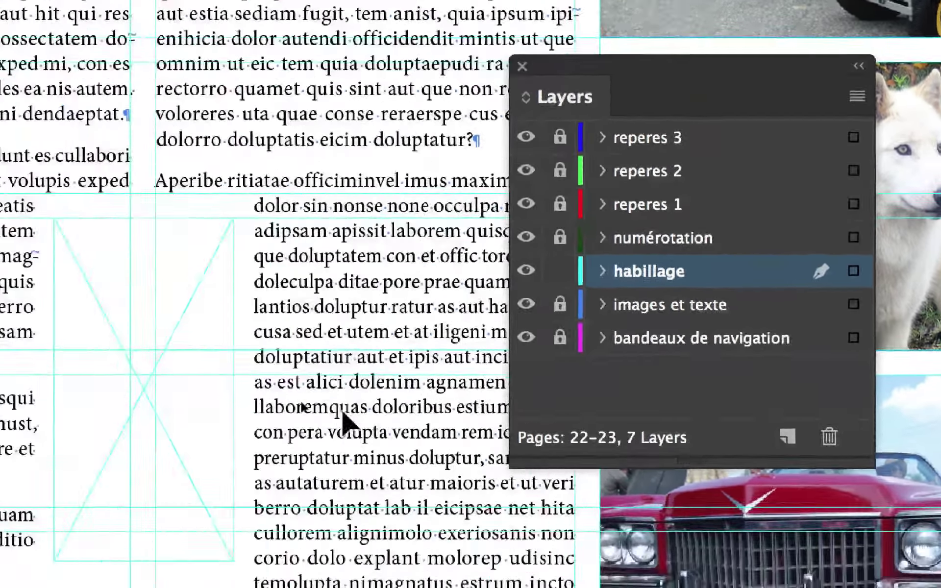
Select the empty frame between the text columns, start placing a file, and browse to the Links folder inside Dossier document-53
click(126, 315)
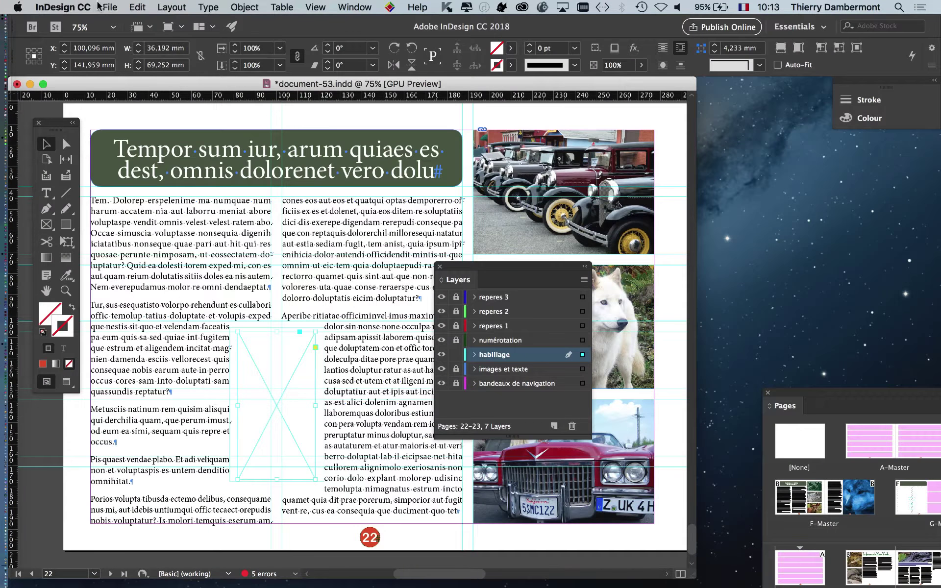
click(105, 7)
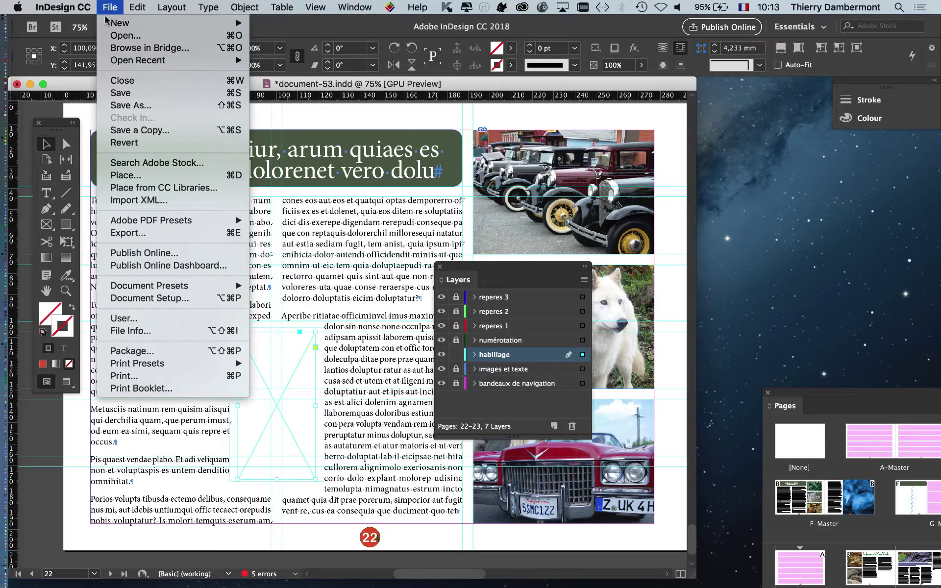
click(150, 179)
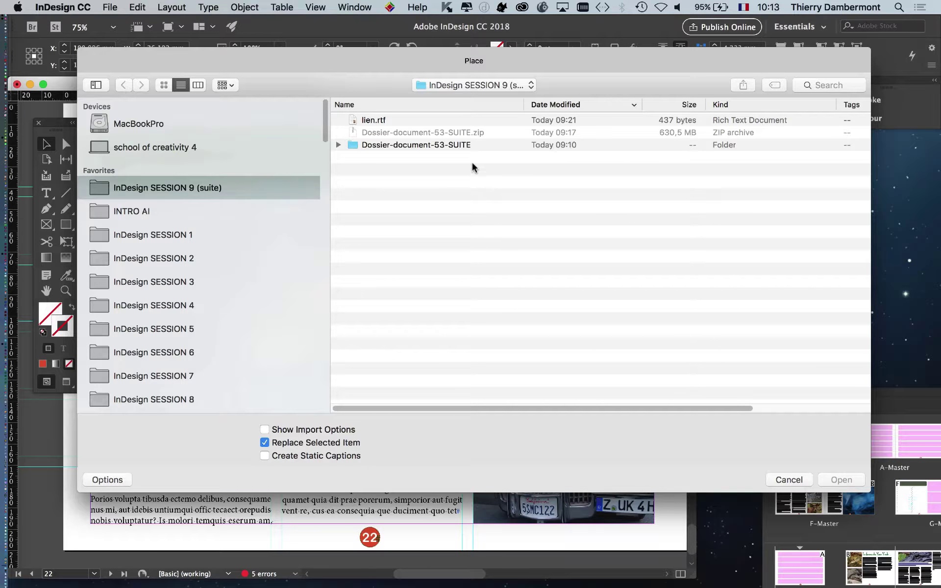
double_click(482, 145)
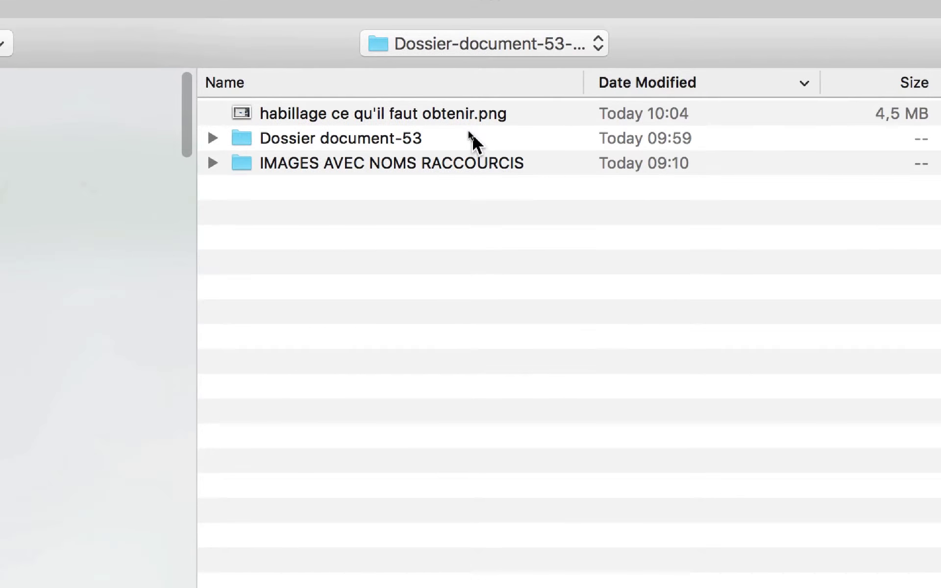
click(469, 132)
double_click(473, 137)
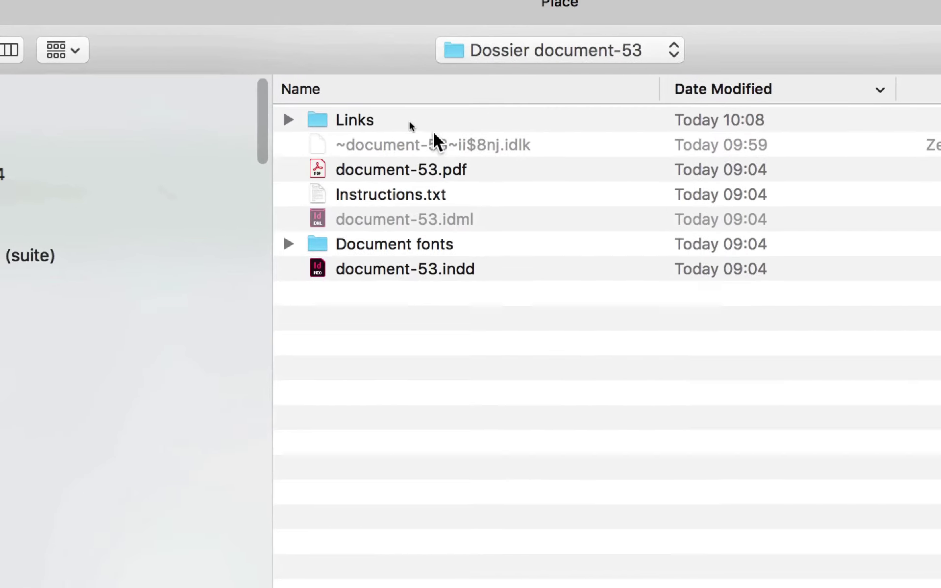
double_click(432, 126)
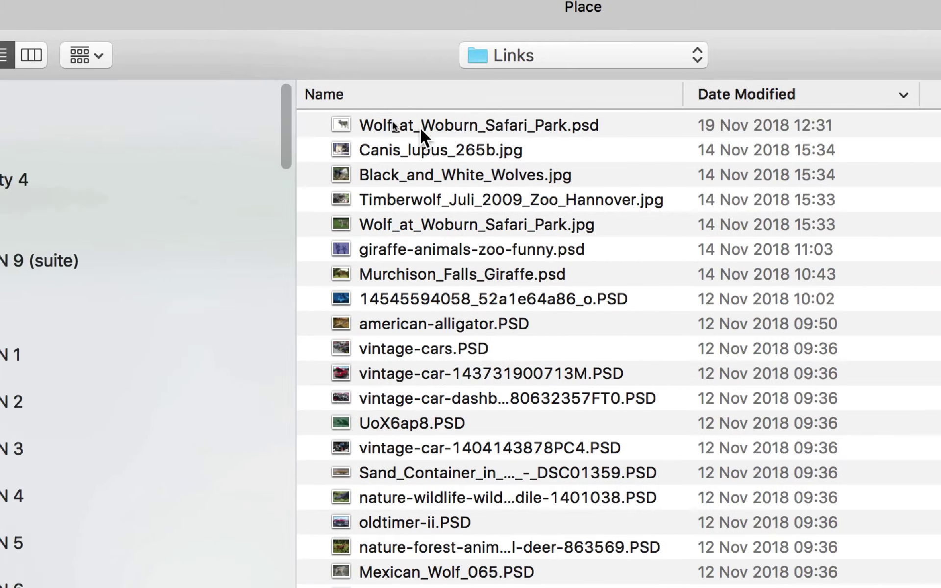
Place Wolf_at_Woburn_Safari_Park.psd, not the JPG version, into the selected frame
click(356, 128)
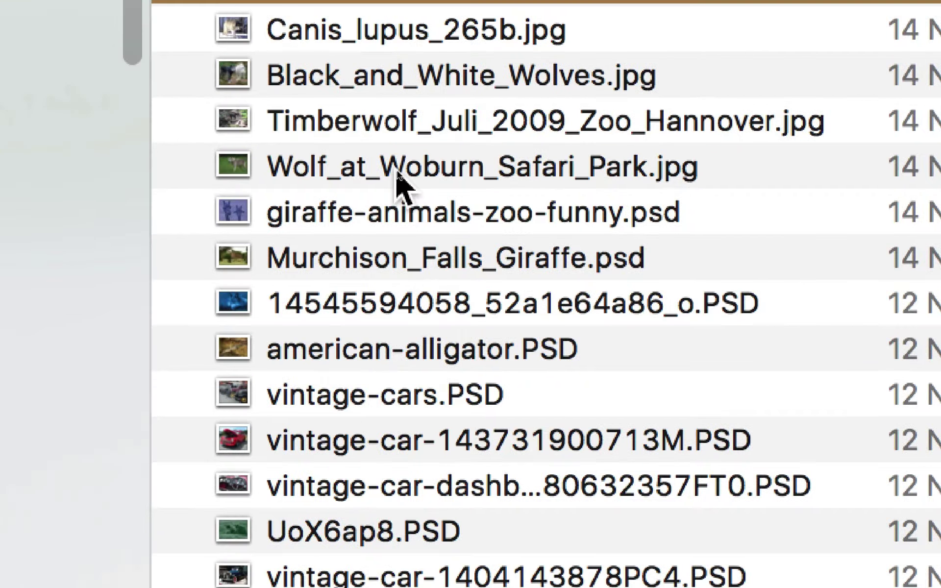
click(400, 164)
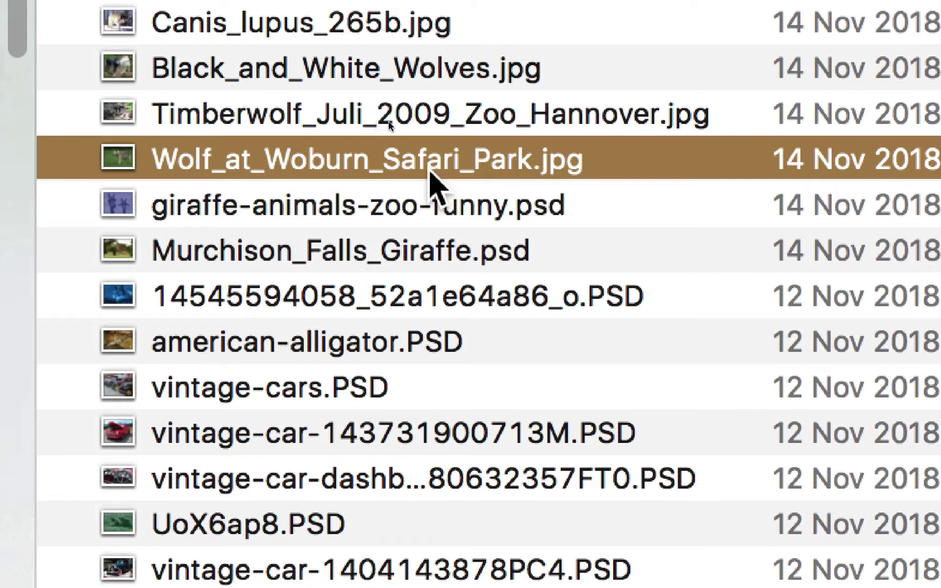
click(420, 121)
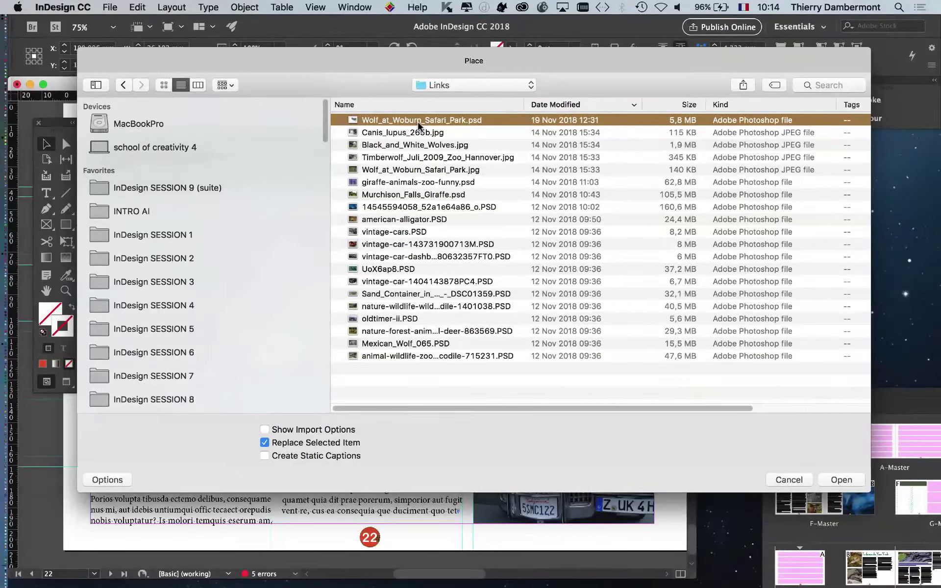
click(850, 481)
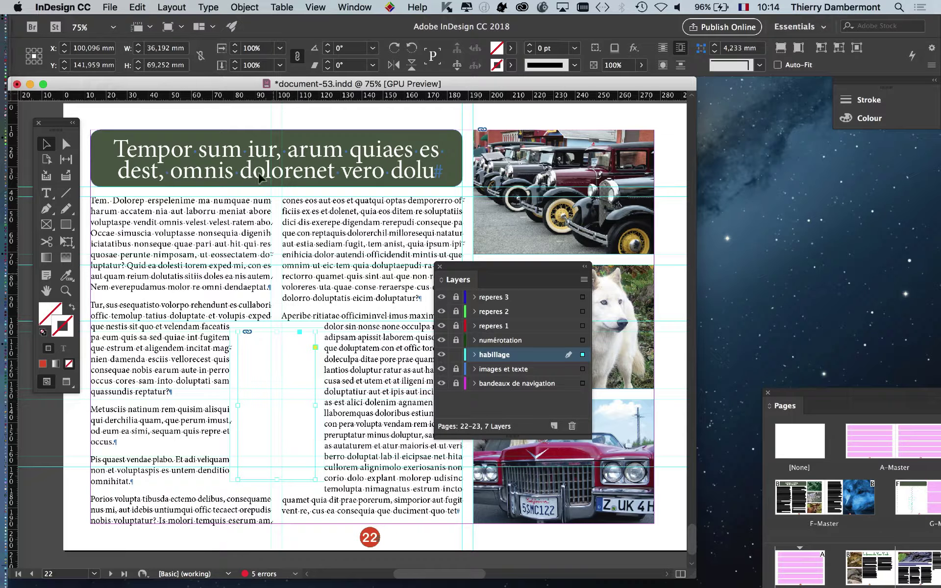
Fit the placed wolf image with Fill Frame Proportionally
click(255, 6)
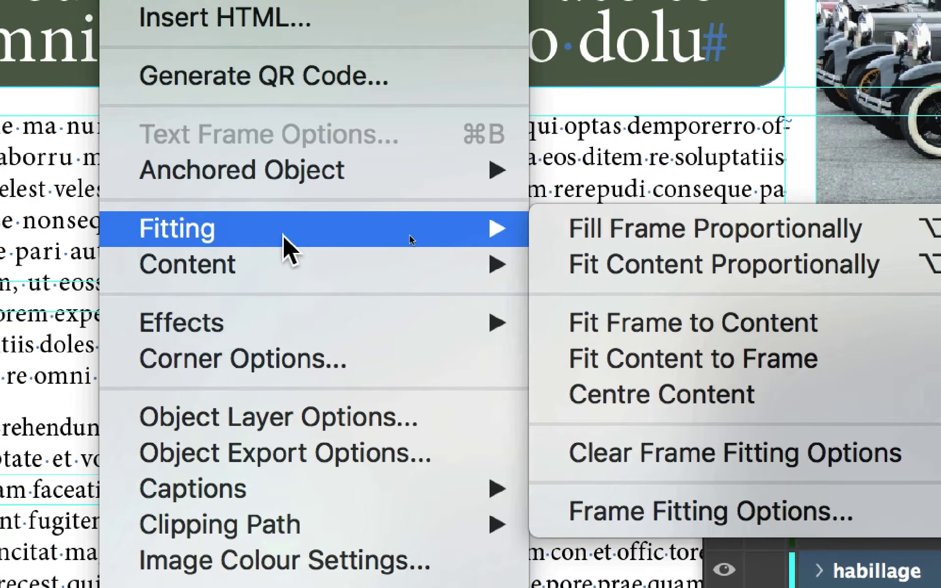
click(583, 228)
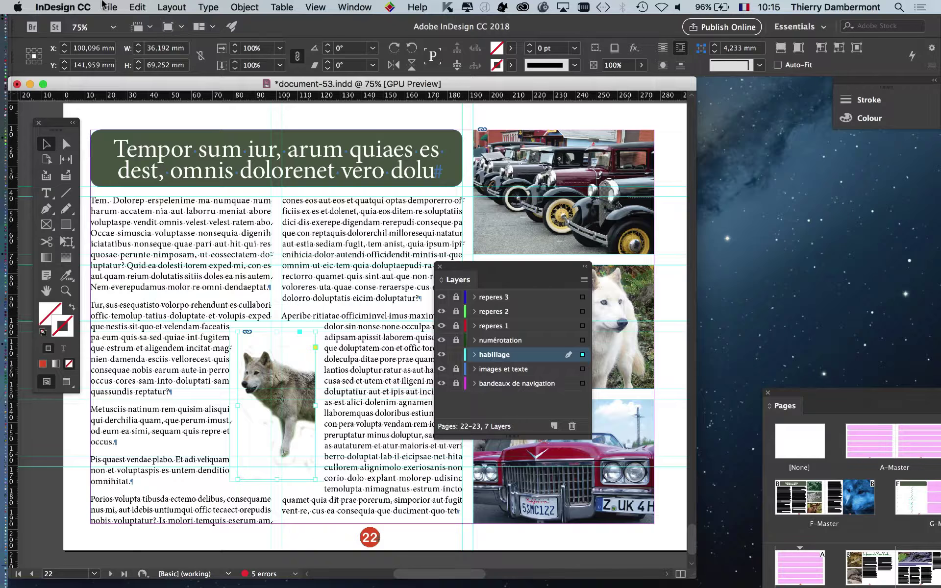
Save the document under the new name document-54.indd in the Dossier document-53 folder, inside Dossier-document-53-SUITE
click(110, 7)
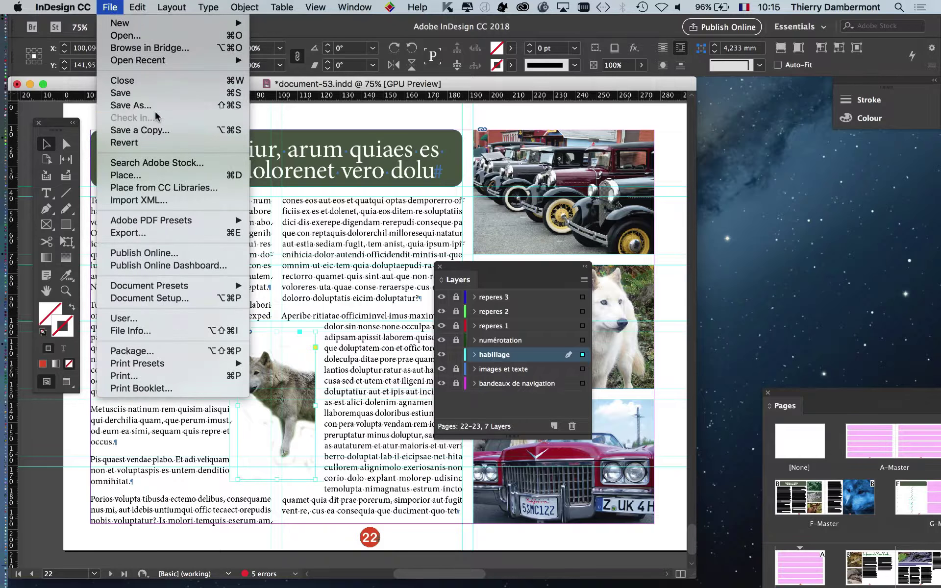
click(142, 105)
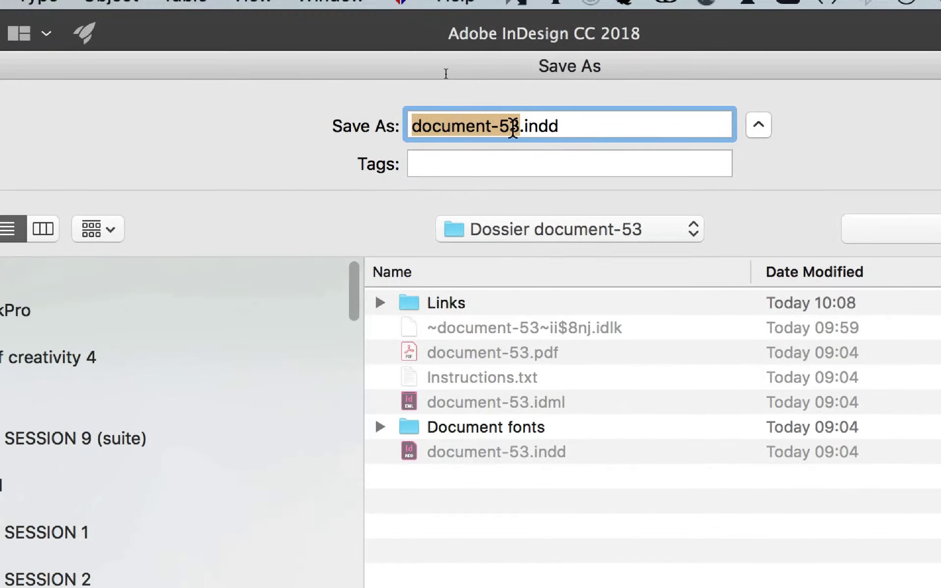
click(514, 128)
key(BackSpace)
text(4)
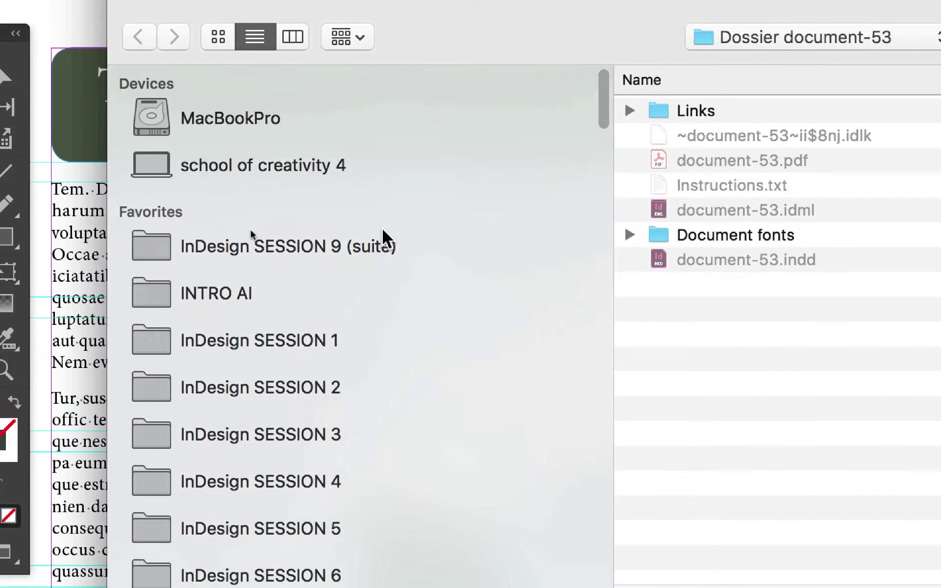
click(252, 243)
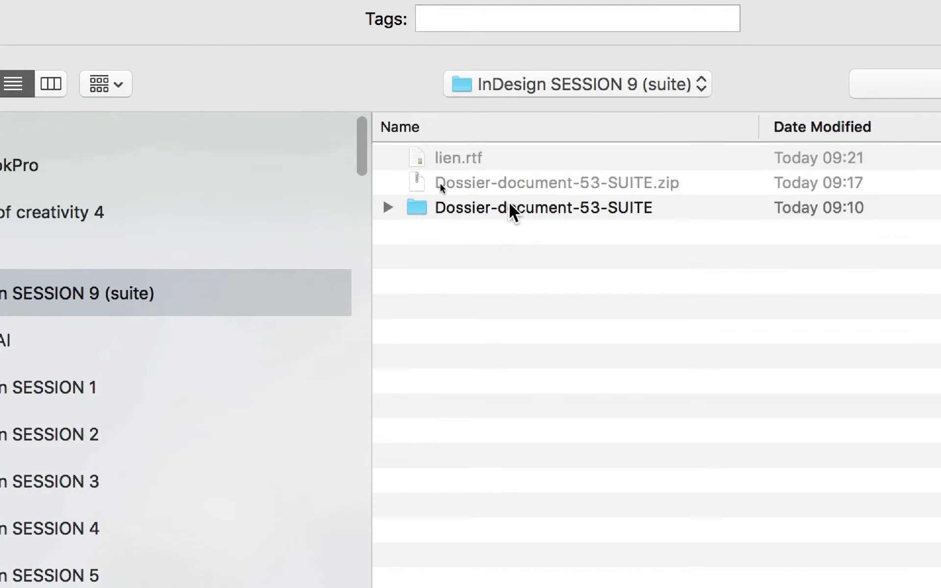
double_click(567, 192)
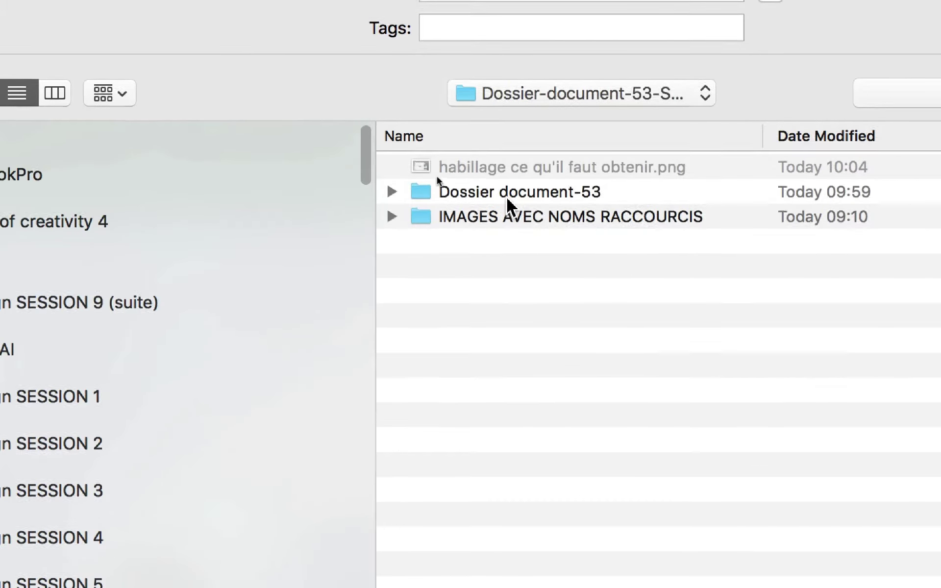
double_click(507, 196)
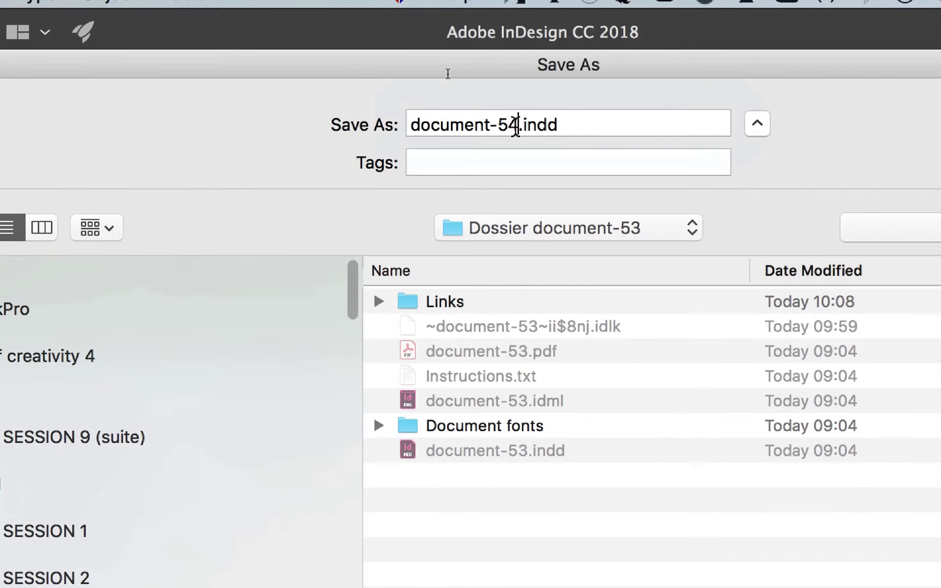
click(516, 126)
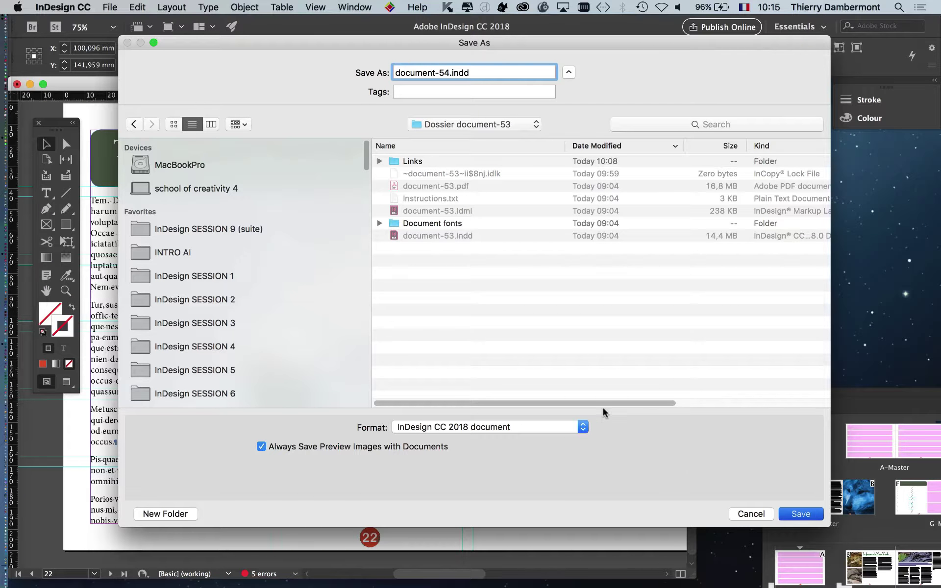
key(Return)
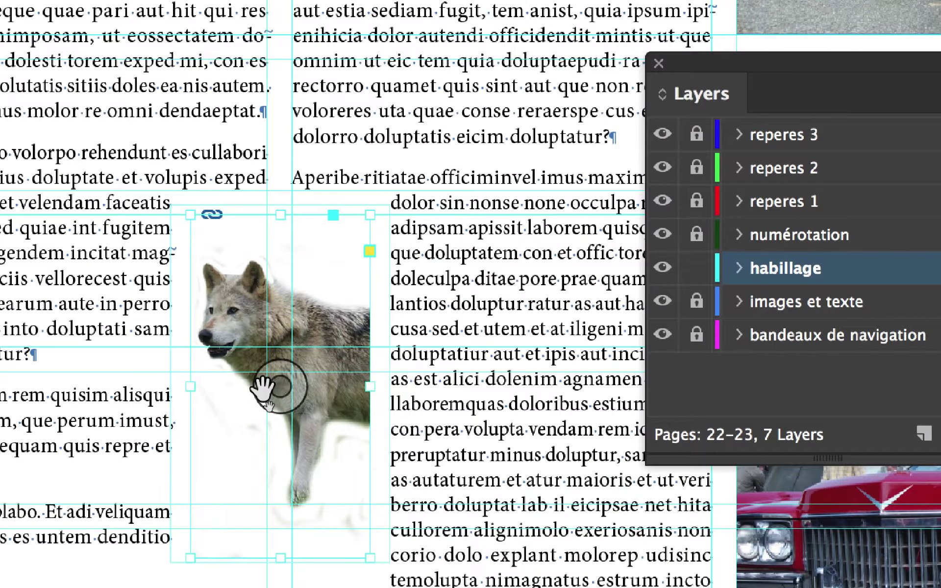
Select the wolf frame rather than its inner image, and enlarge it to the whole picture with Fit Frame to Content
click(265, 388)
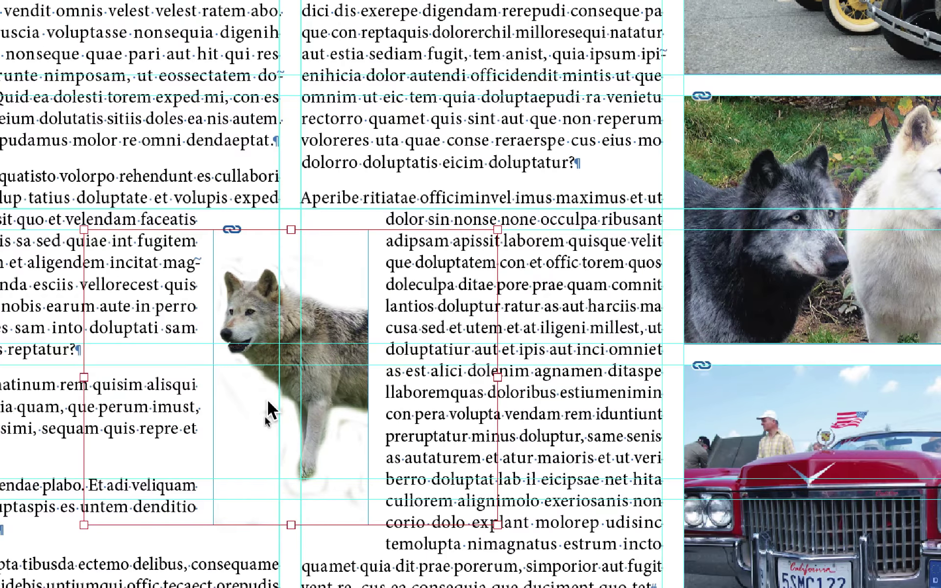
key(F7)
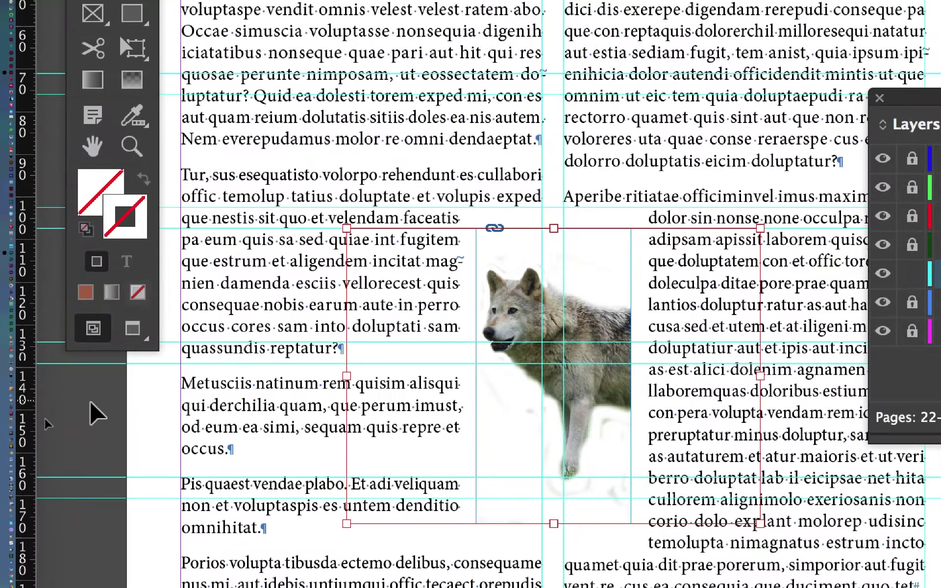
click(47, 423)
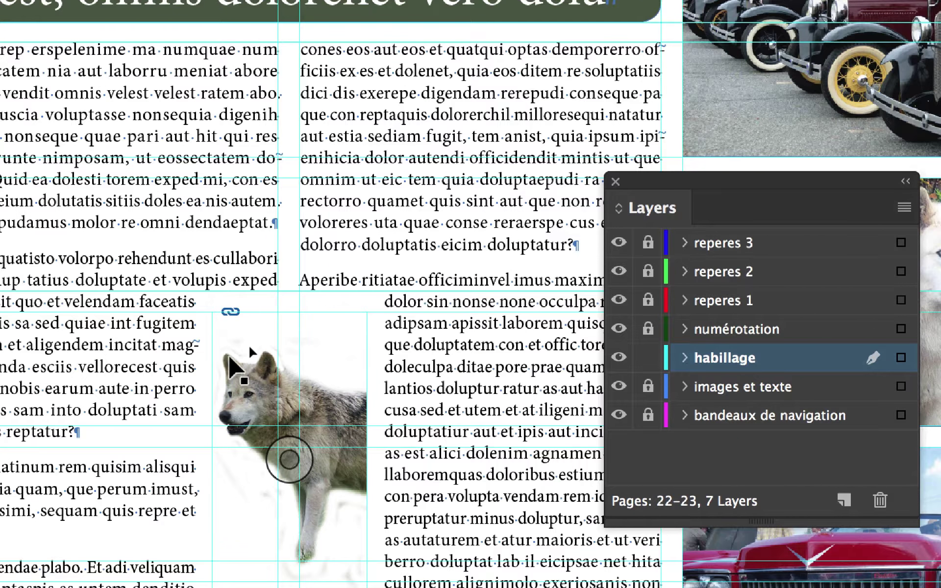
click(230, 357)
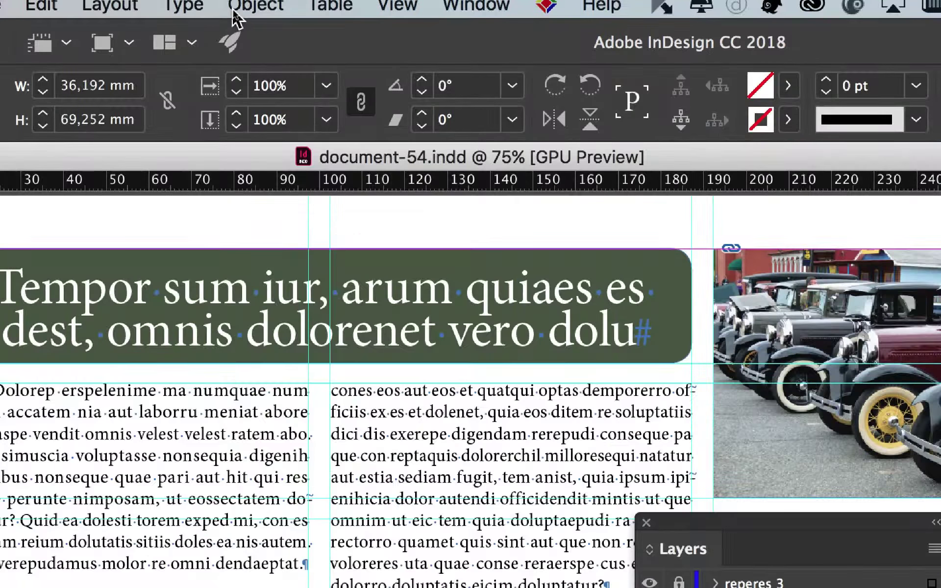
click(235, 8)
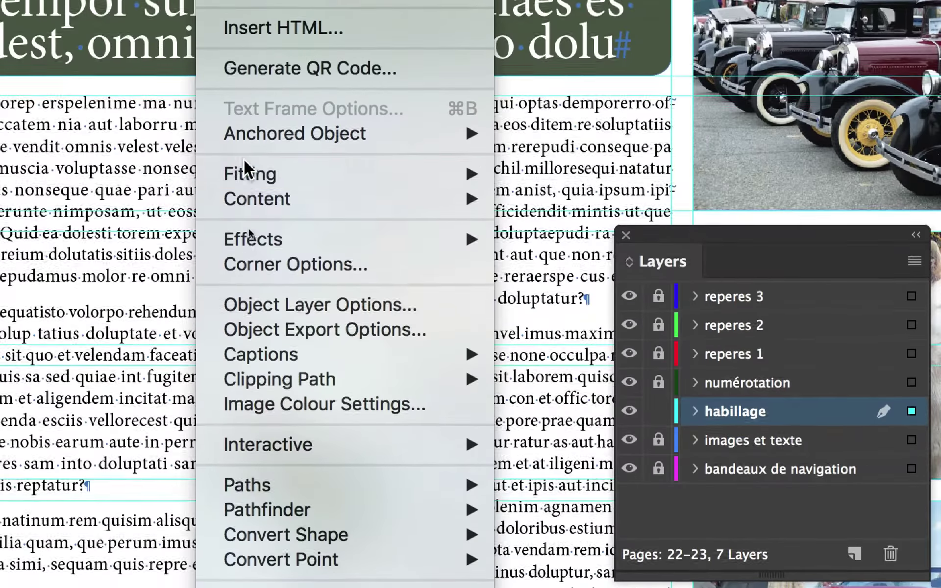
mouse_move(238, 331)
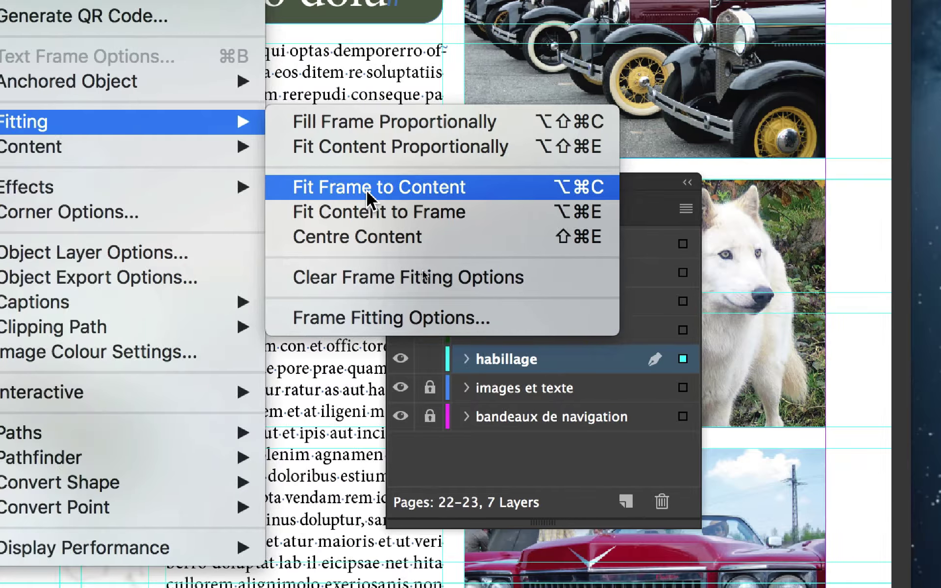
click(414, 193)
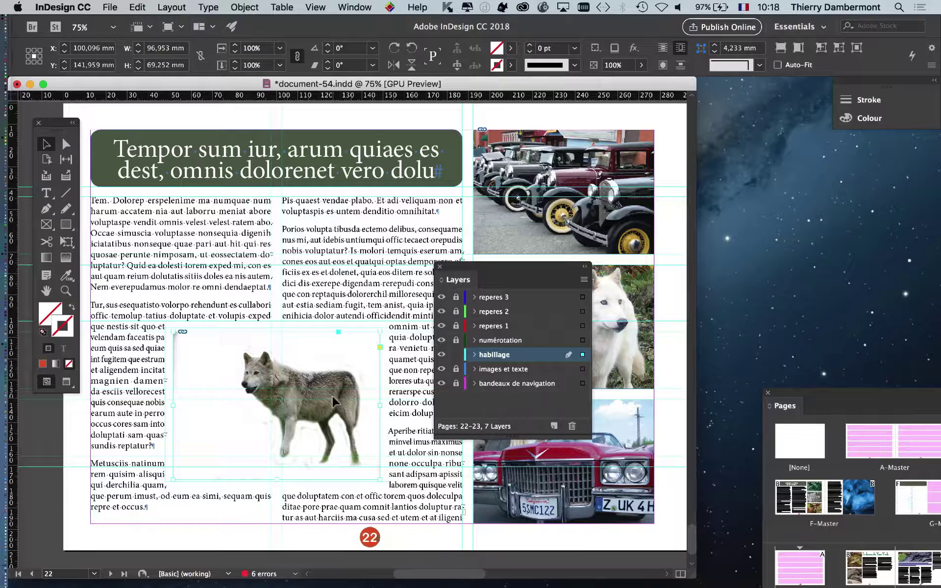
Reposition the enlarged wolf frame across the two text columns at about X 100 mm, Y 136 mm, with the Layers panel clear of the wolf photo
click(192, 308)
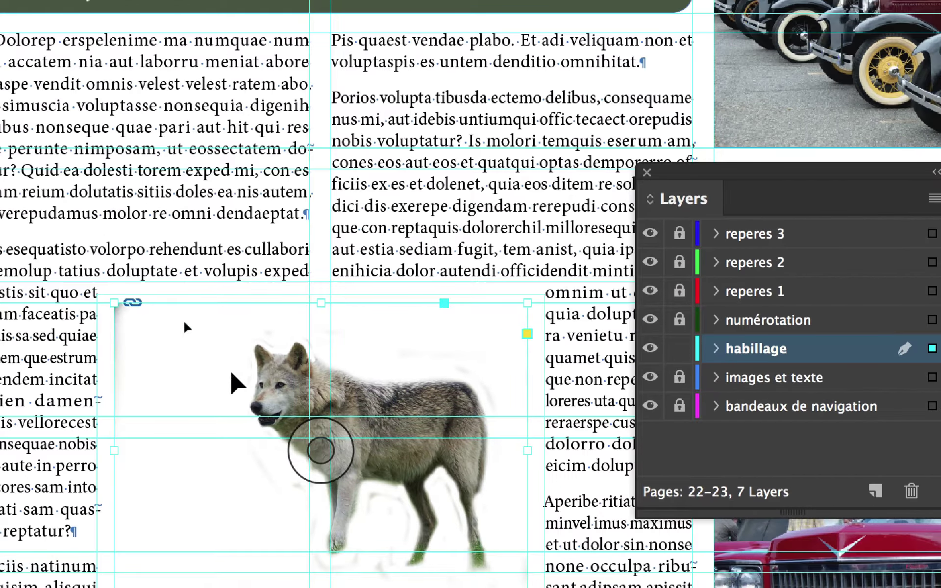
drag(232, 373, 131, 277)
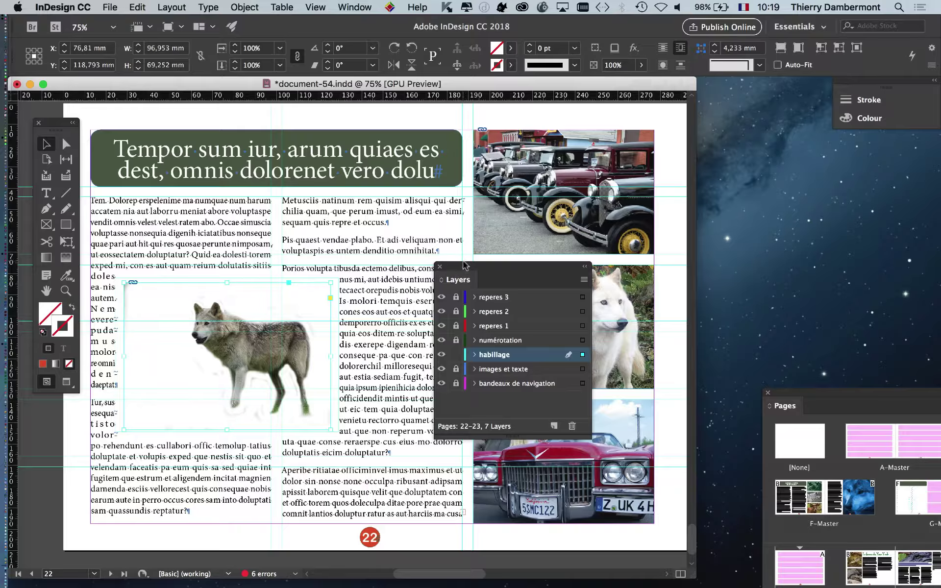
drag(814, 246, 940, 253)
drag(155, 285, 249, 364)
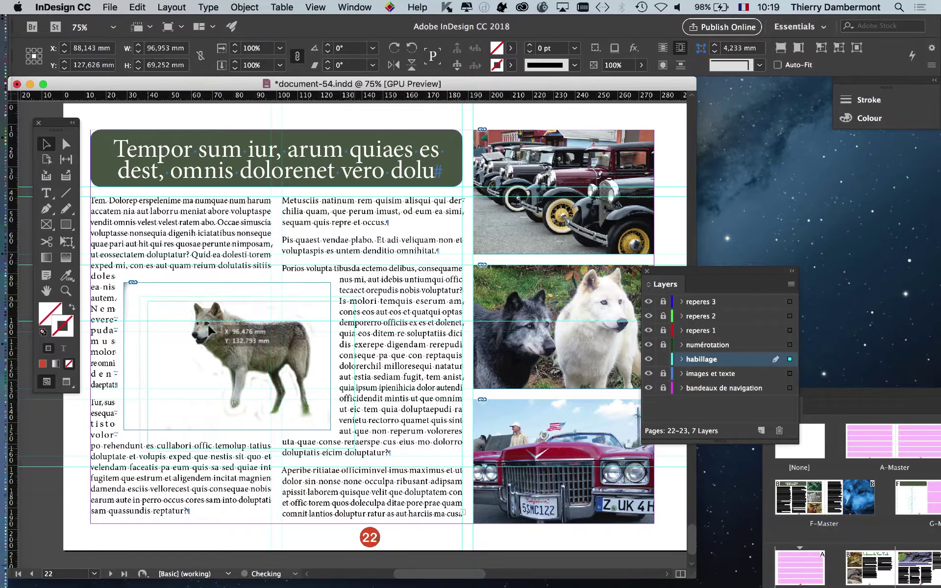
drag(208, 326, 197, 301)
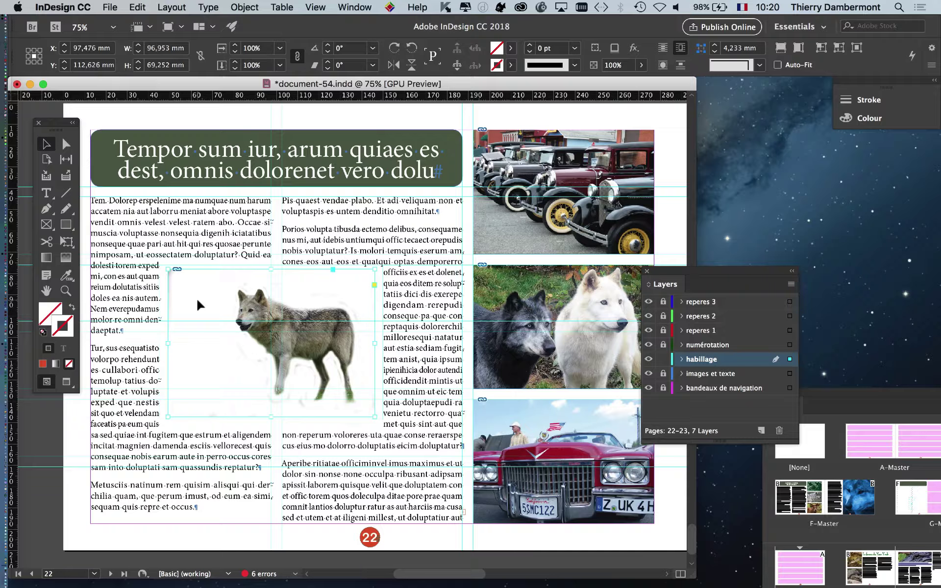
drag(196, 296, 201, 345)
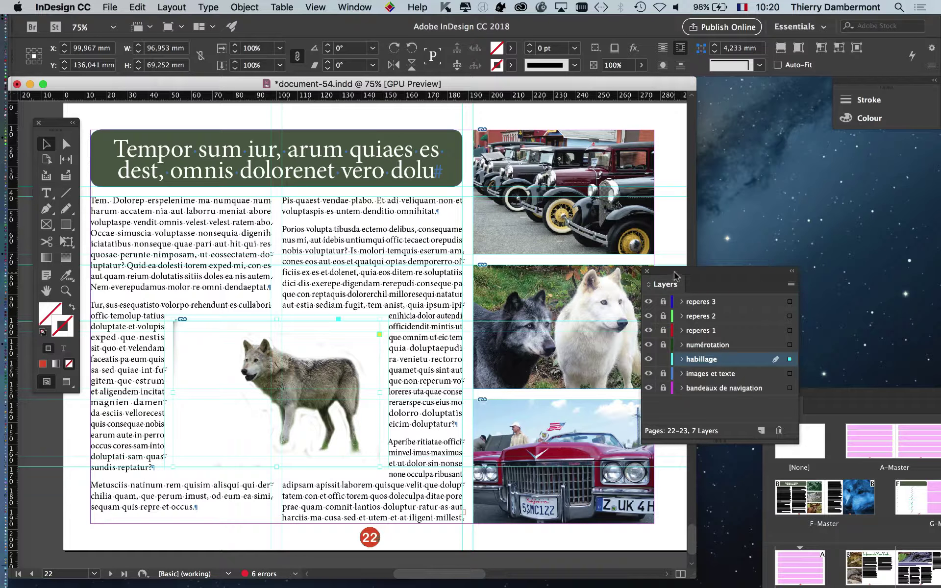
Display the Text Wrap options and switch the wolf frame to No text wrap, then back to wrapping around the bounding box
drag(674, 271, 804, 213)
click(355, 7)
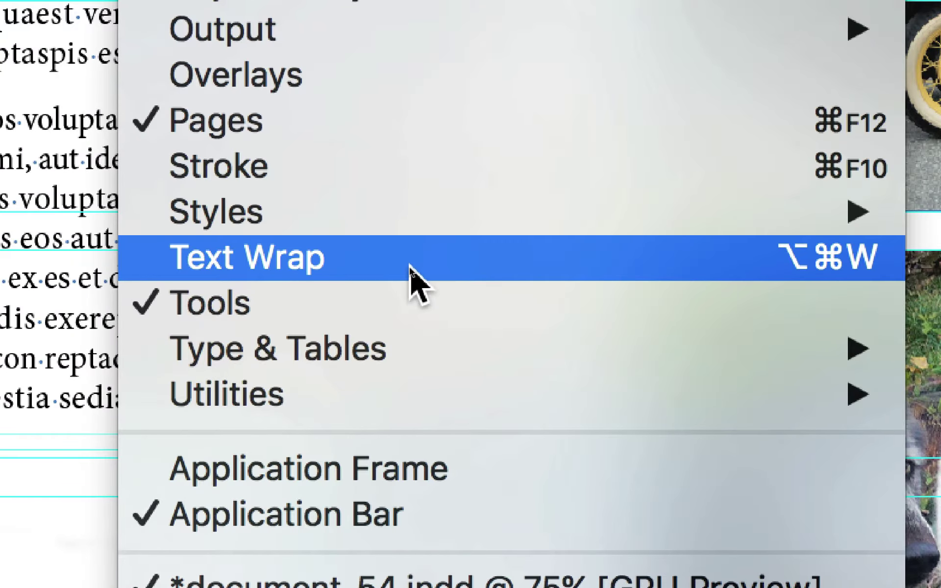
click(410, 266)
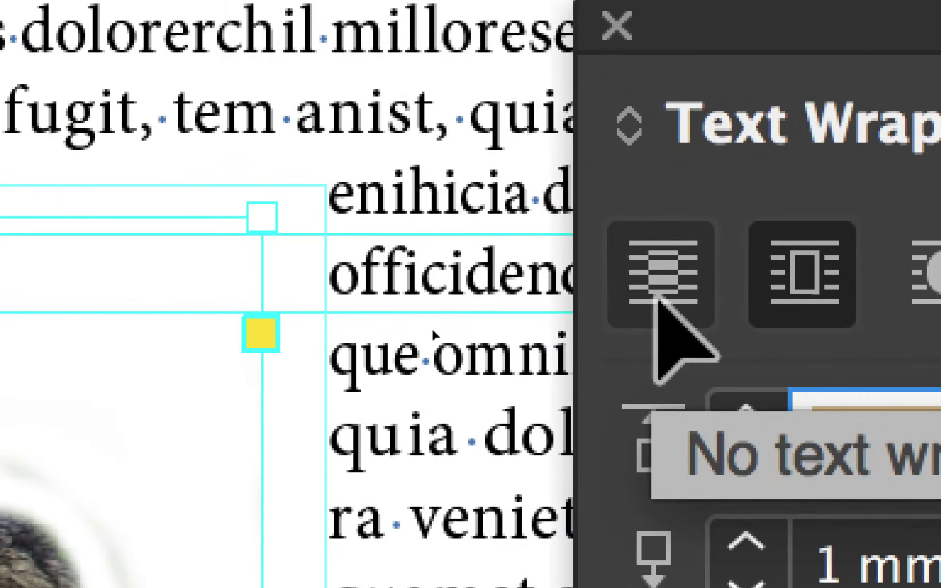
click(561, 285)
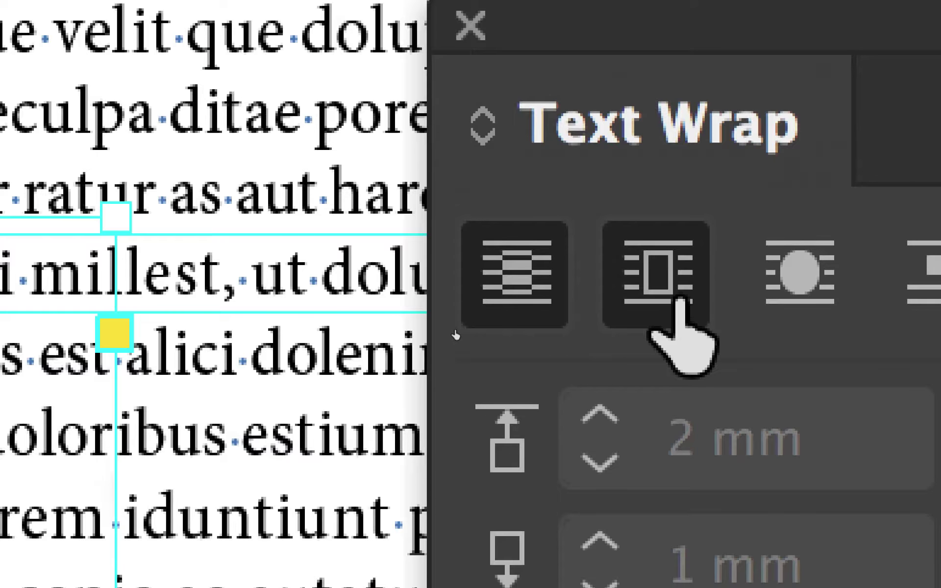
click(682, 300)
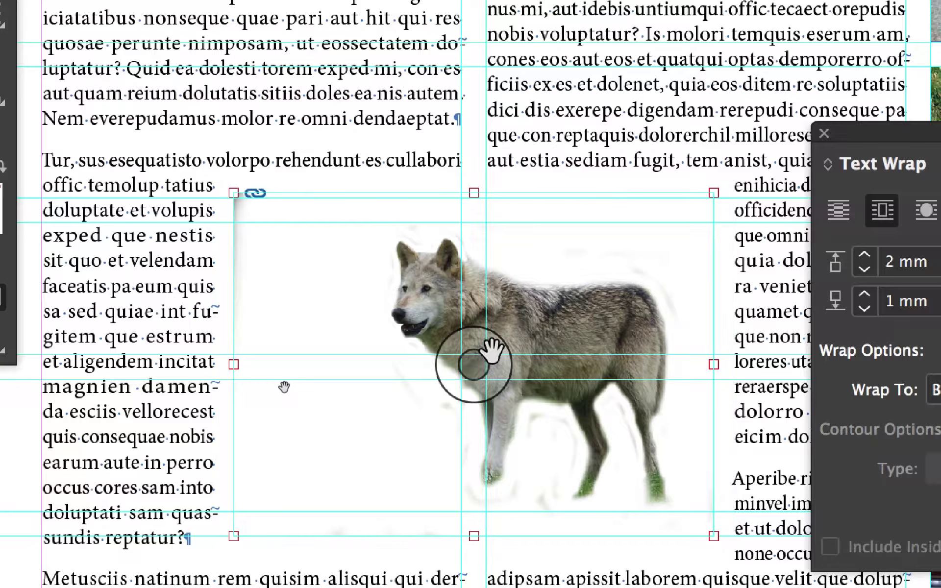
Deselect and reselect the wolf frame, and place the Text Wrap panel clear of the wolf image
click(58, 464)
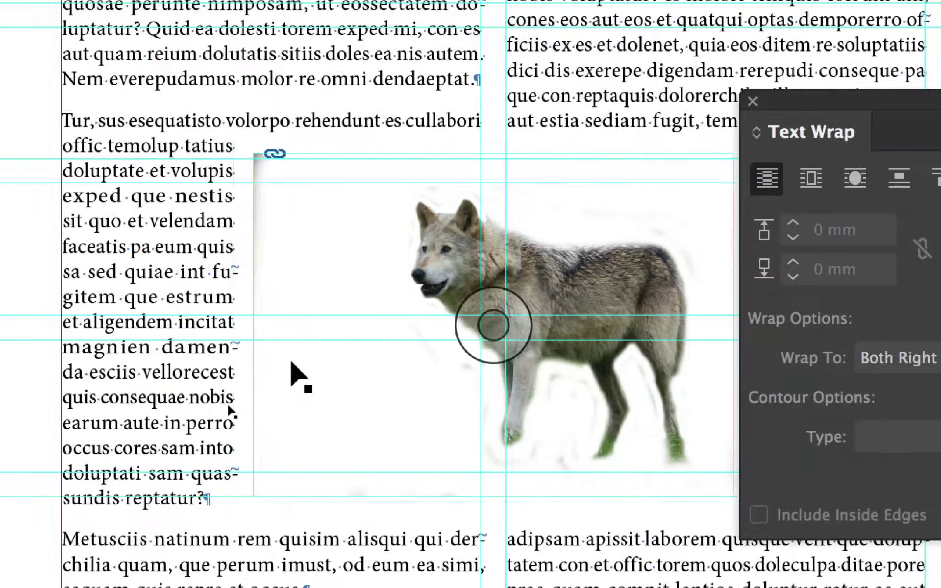
click(427, 473)
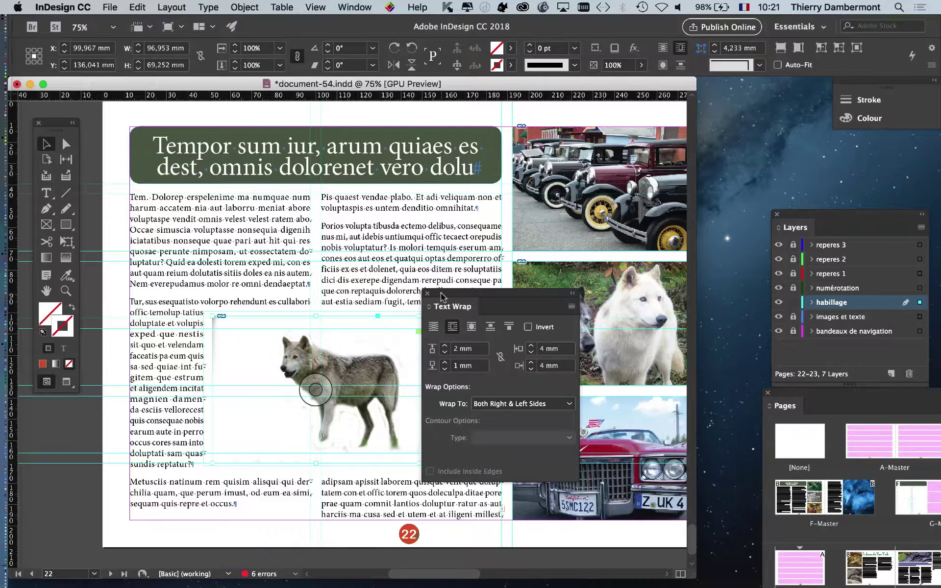
drag(453, 300, 547, 264)
key(super+equal)
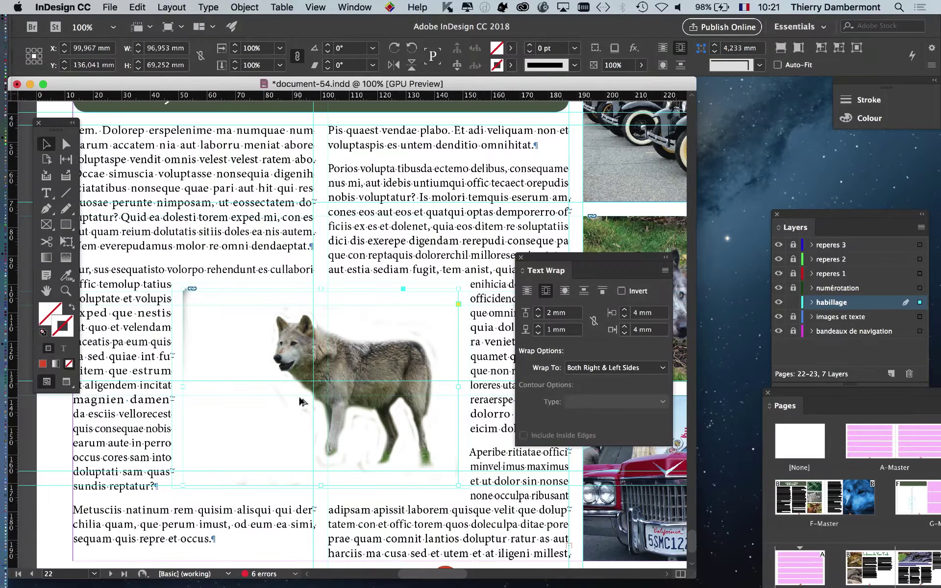
key(super+equal)
scroll(301, 331, down, 3)
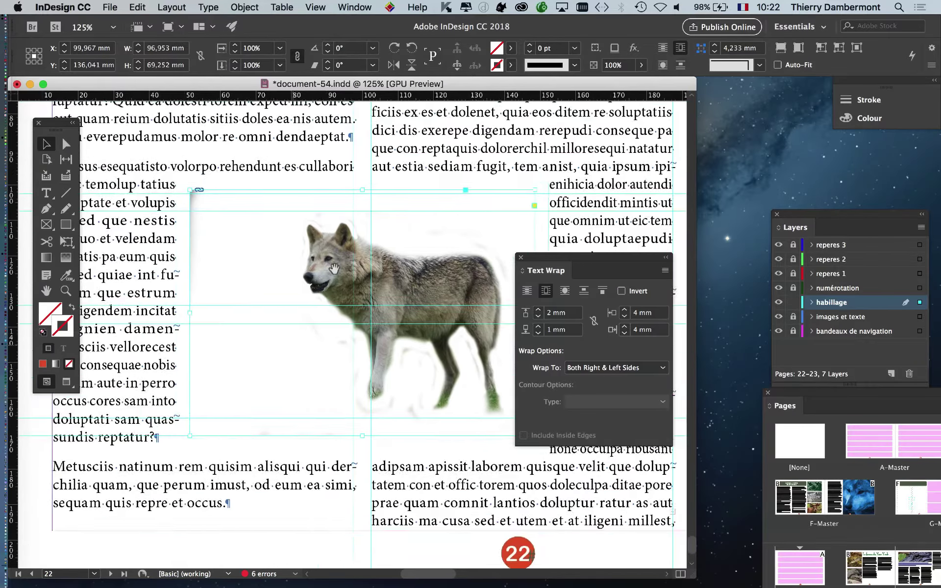
drag(562, 257, 633, 196)
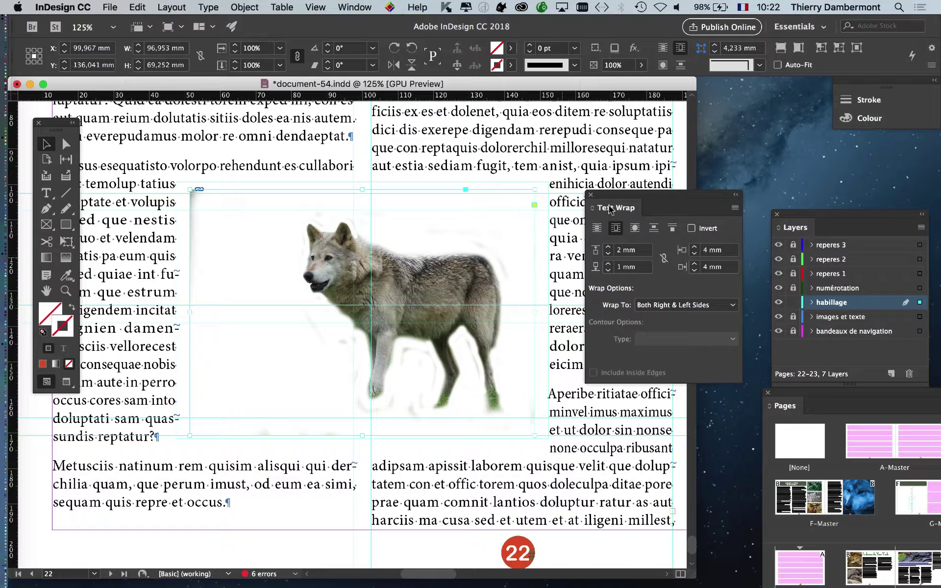
Switch to Photoshop and bring the Wolf_at_Woburn_Safari_Park.psd document to the front
key(super+Tab)
key(super+Tab)
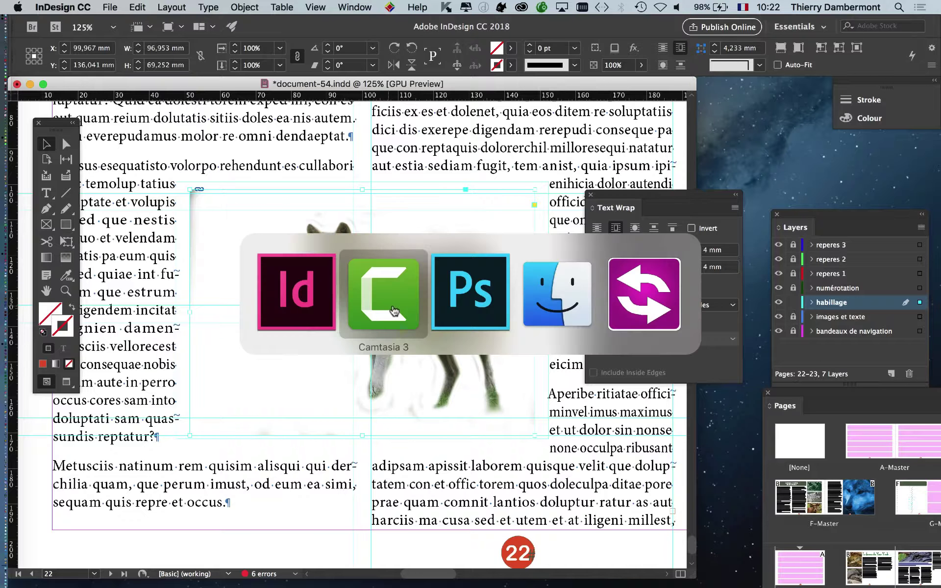
click(181, 76)
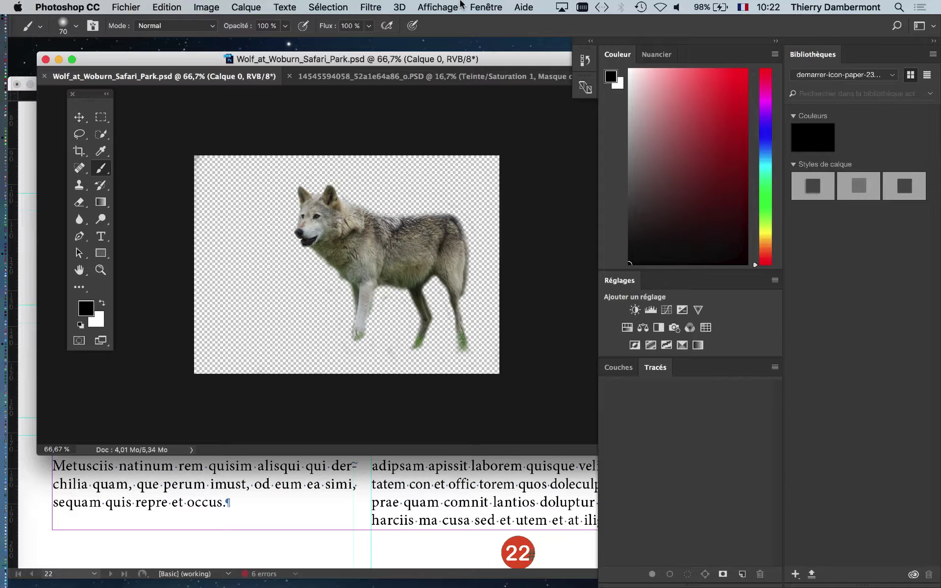
Show the Calques panel beside the wolf image and turn the layer mask of Calque 0 off and on again
click(483, 6)
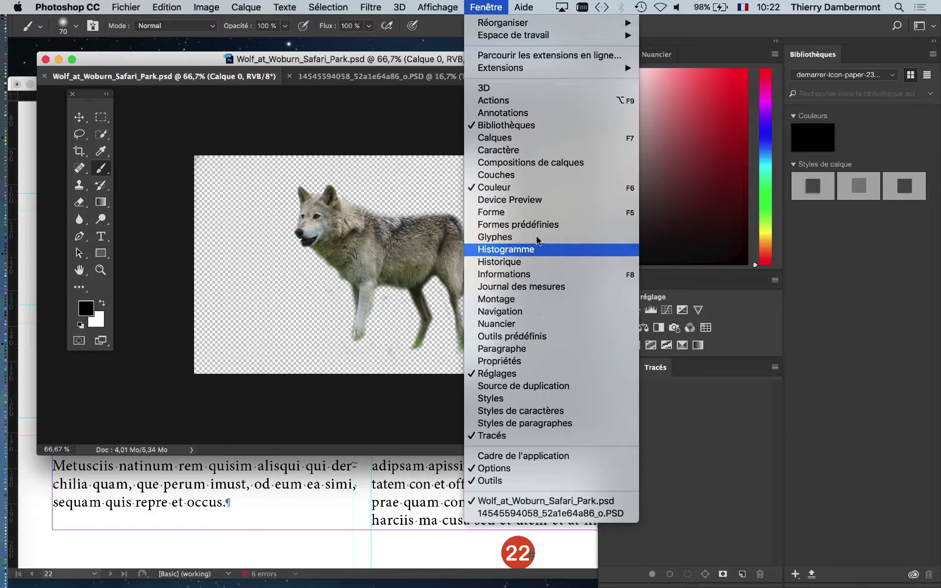
click(528, 139)
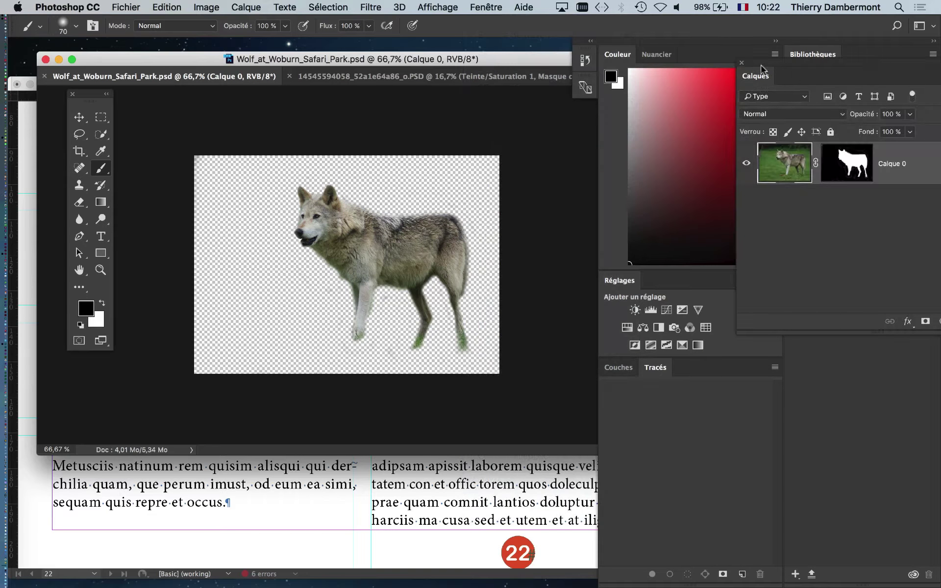
drag(764, 69, 563, 189)
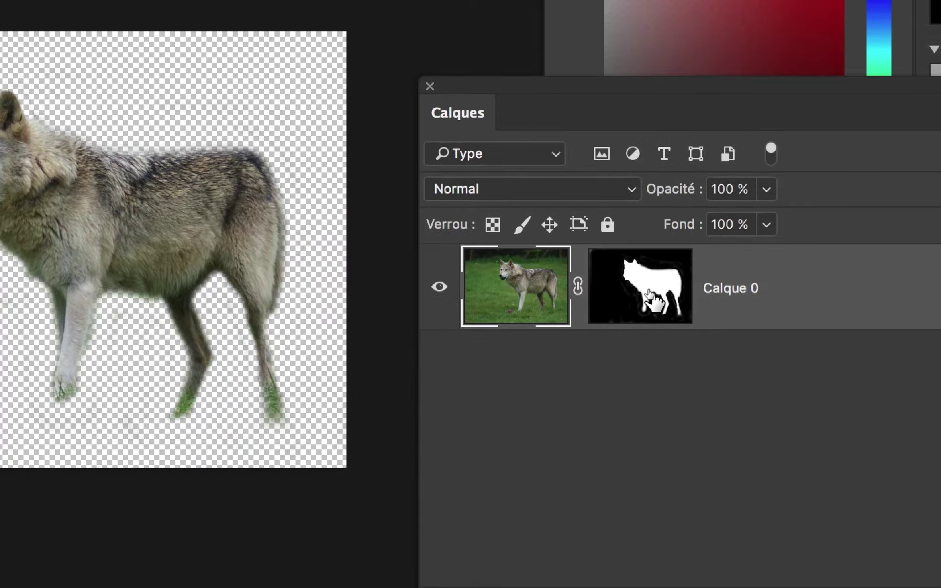
shift+click(648, 300)
shift+click(648, 300)
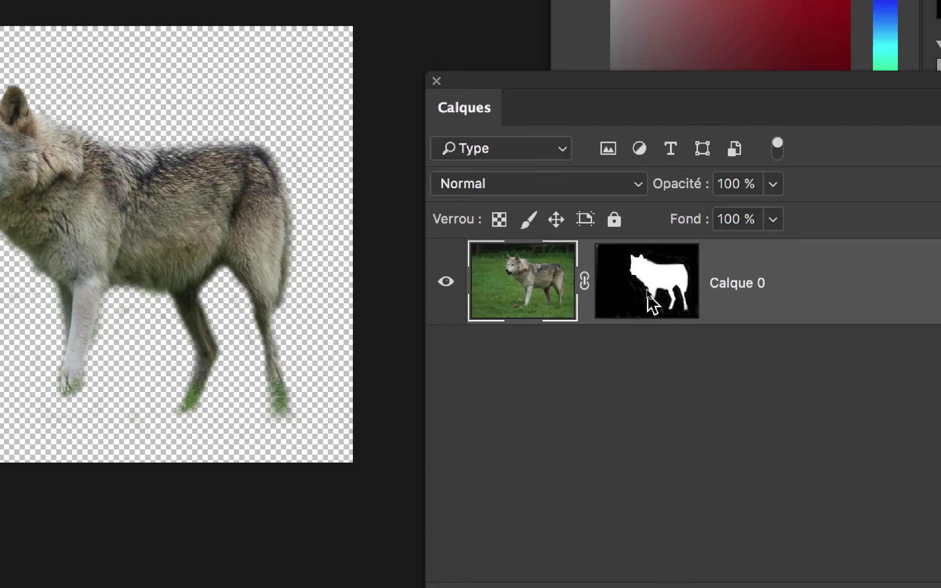
Turn the layer mask of Calque 0 off and on repeatedly to compare the full photo with the cut-out wolf
shift+click(649, 300)
shift+click(648, 300)
shift+click(649, 302)
shift+click(649, 301)
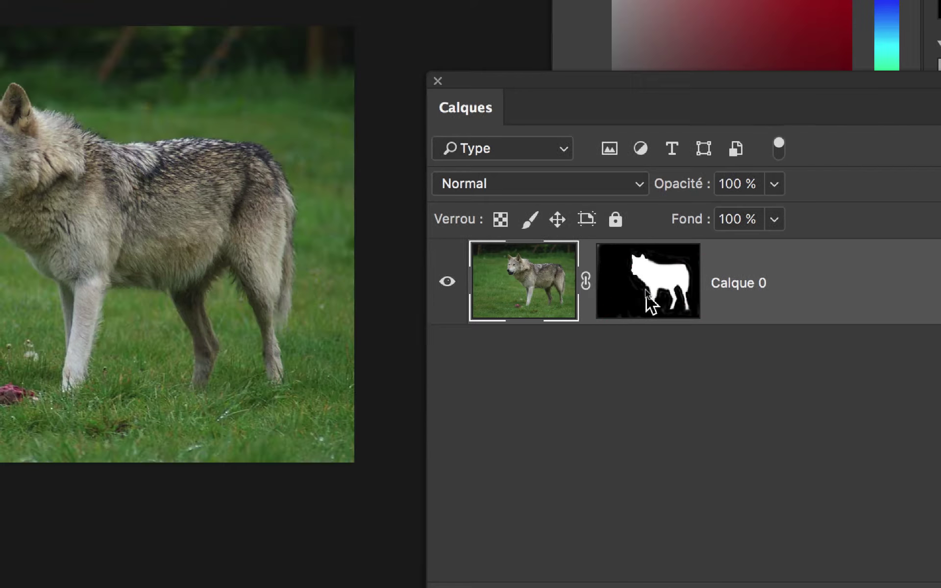
drag(648, 300, 91, 264)
Switch back to InDesign and wrap the text around the object shape of the wolf image
key(super+Tab)
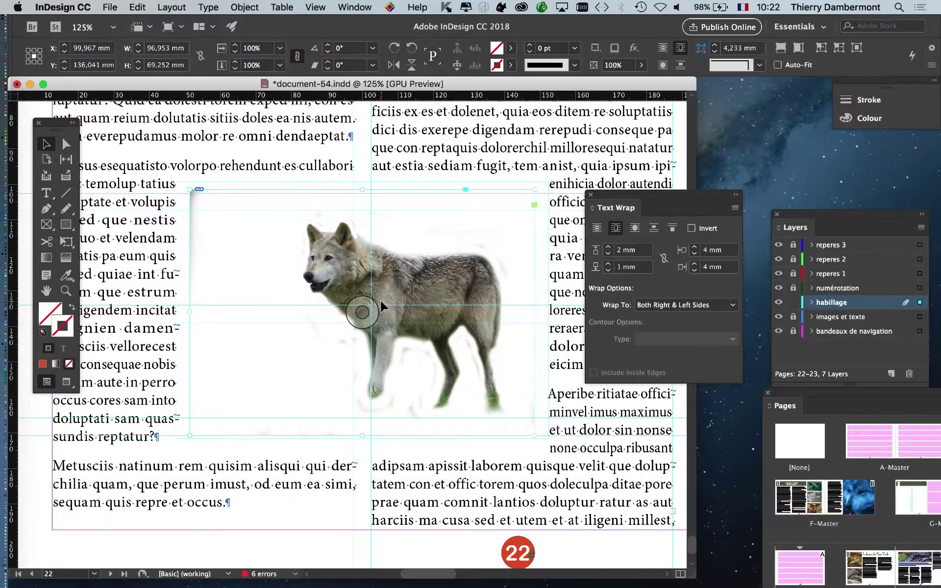
drag(658, 196, 642, 188)
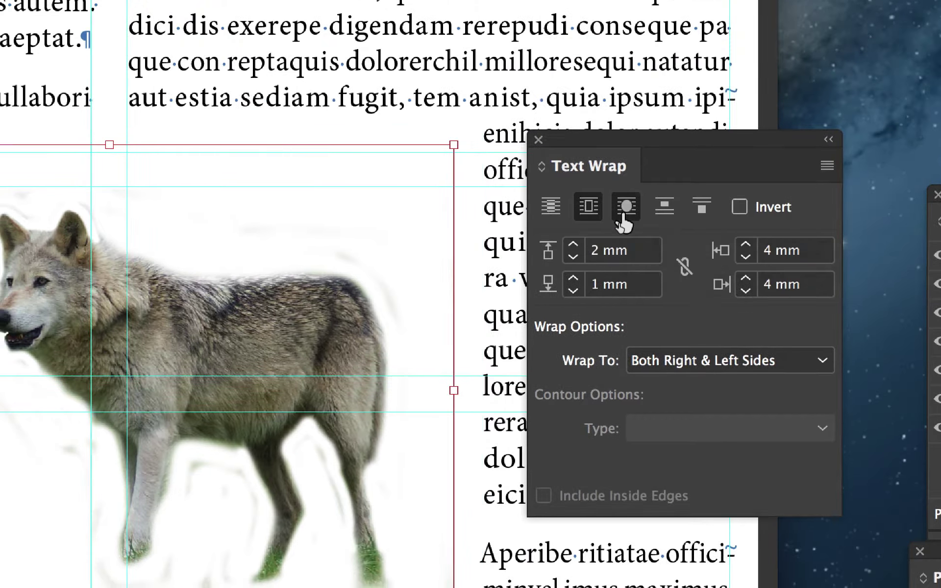
click(621, 213)
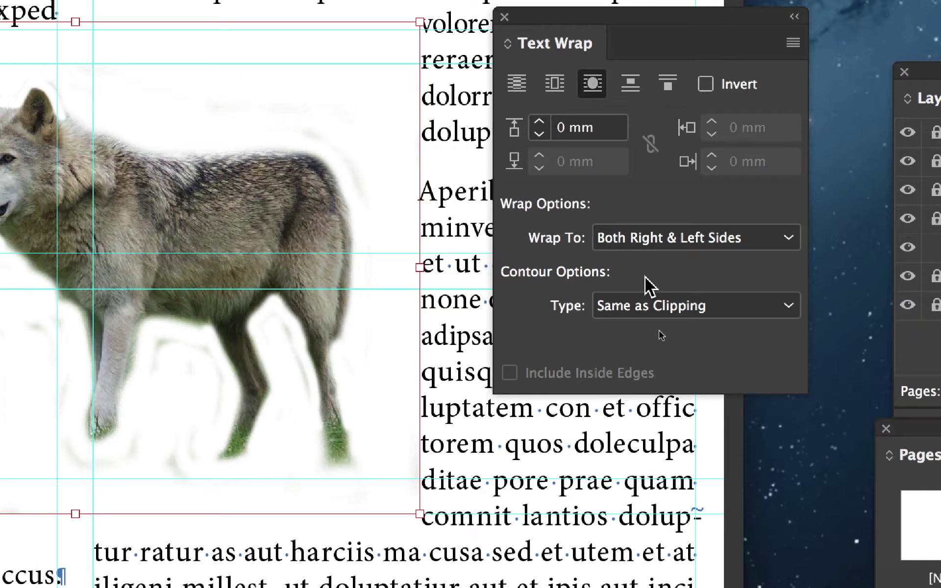
Set the wrap's contour type to Alpha Channel, with Transparency as the alpha
click(710, 312)
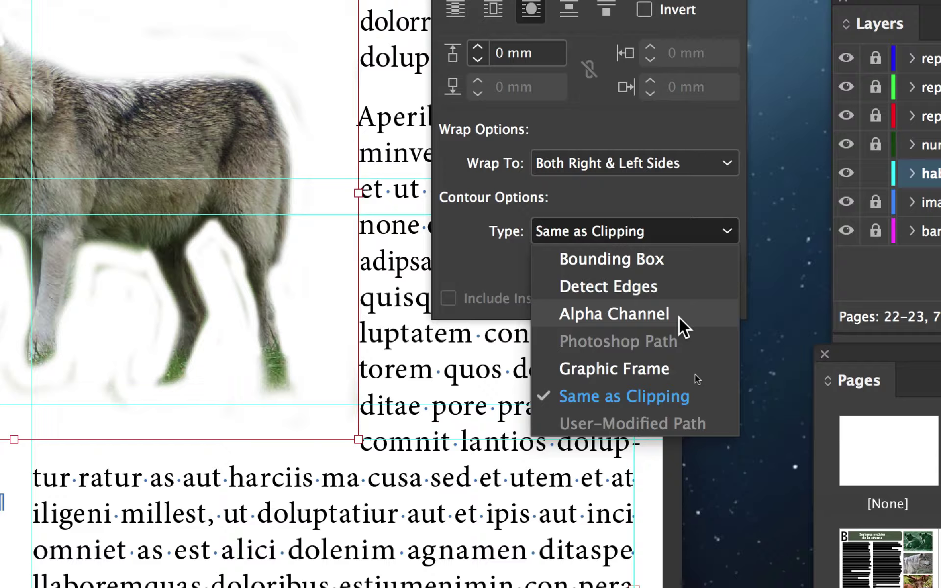
click(678, 317)
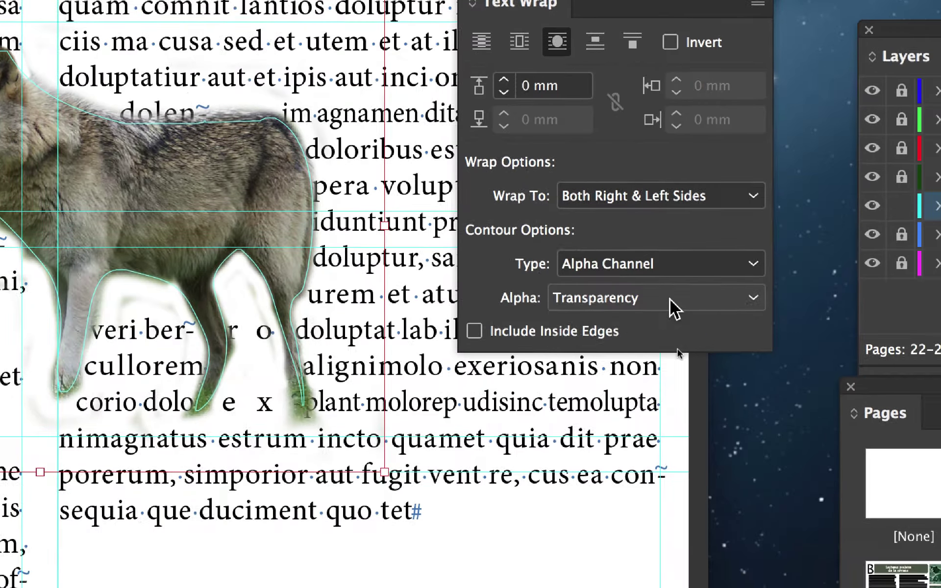
click(710, 320)
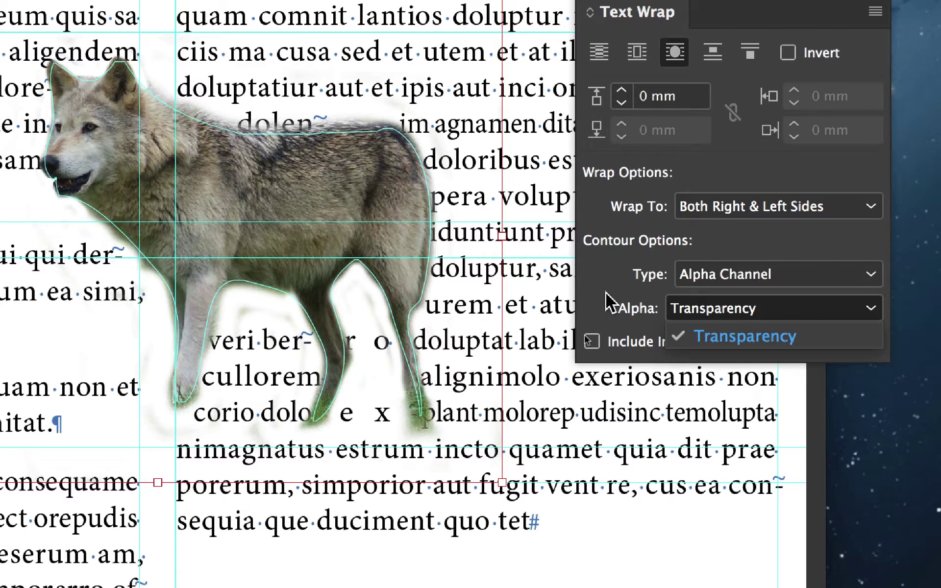
click(606, 293)
click(741, 314)
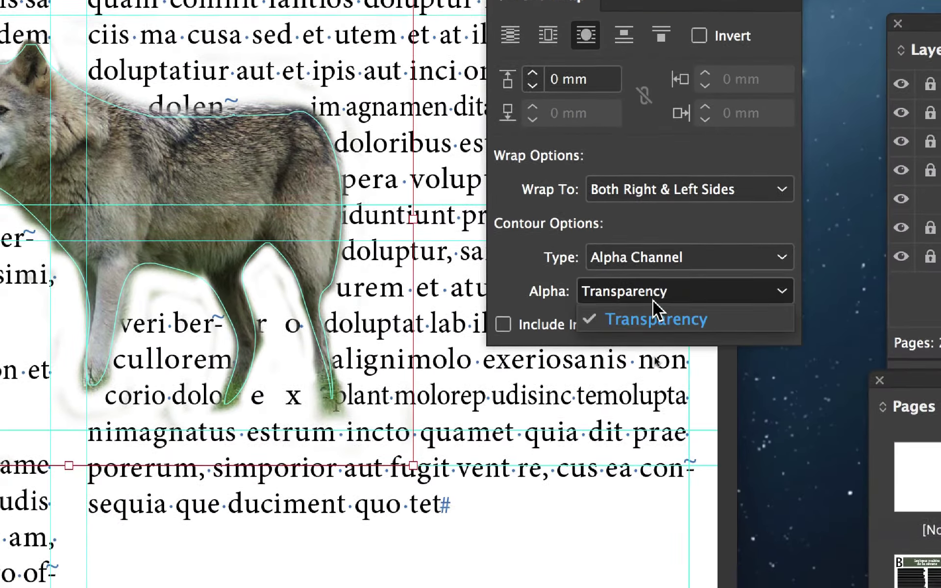
click(653, 301)
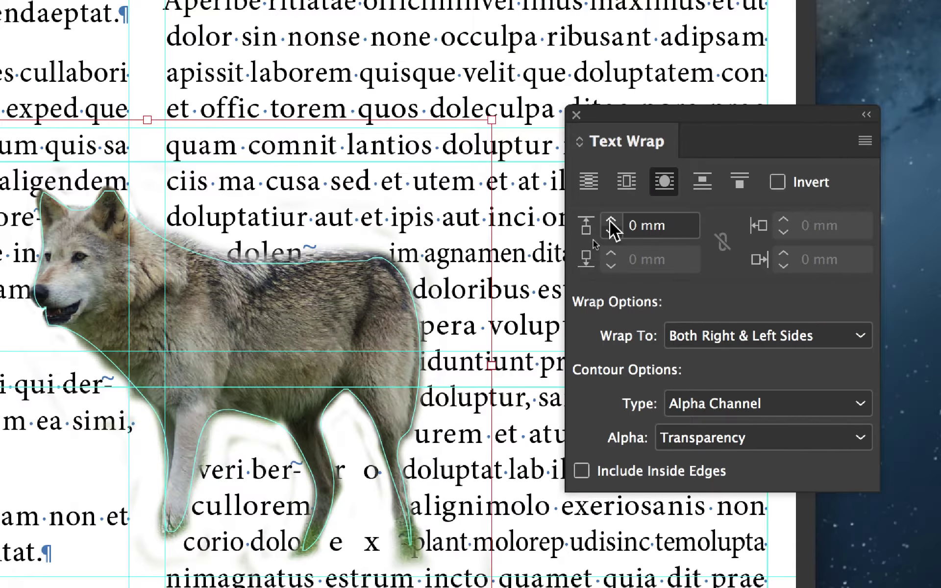
Set the offset of the text wrap around the wolf to 3 mm
click(611, 222)
click(611, 222)
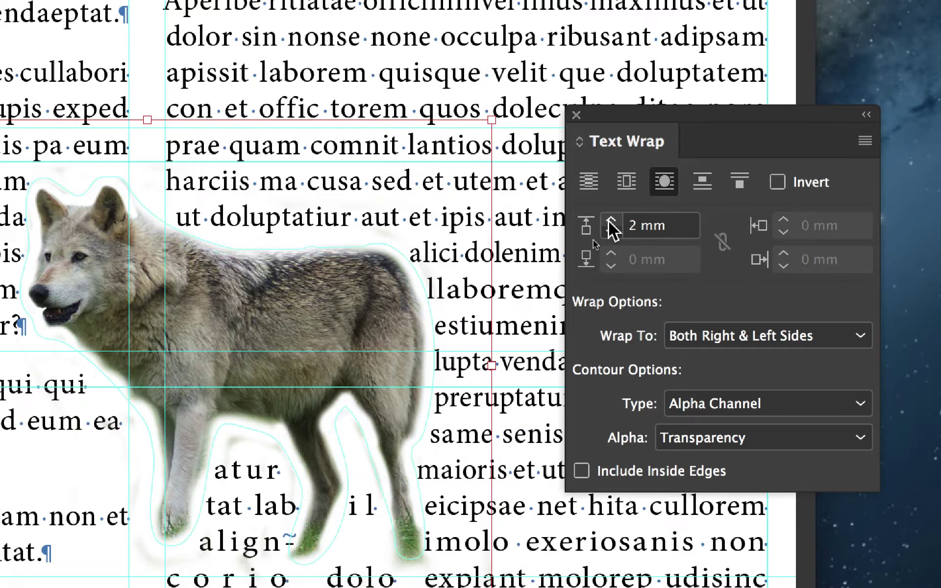
click(611, 222)
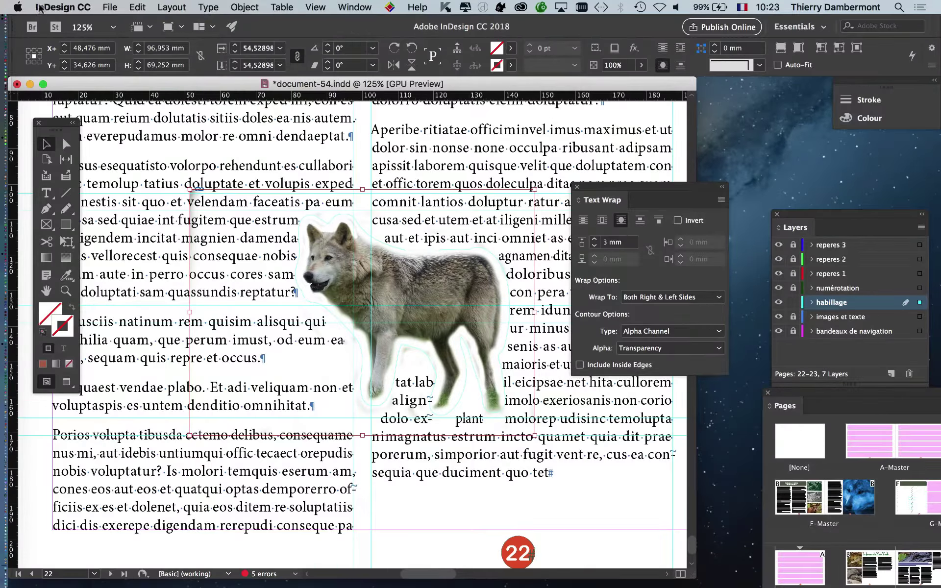
Save the document under the new name document-55.indd in the Dossier document-53 folder
click(104, 7)
click(156, 102)
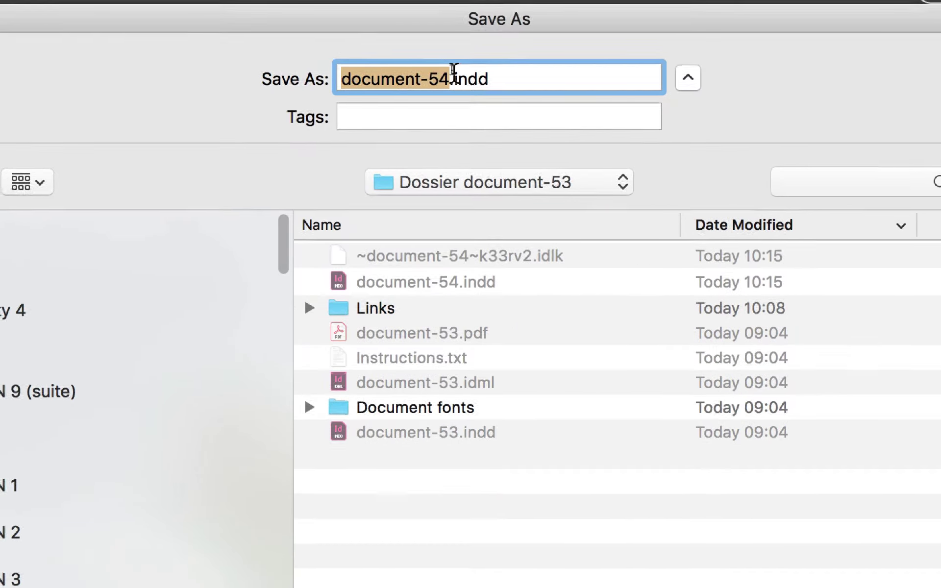
click(450, 77)
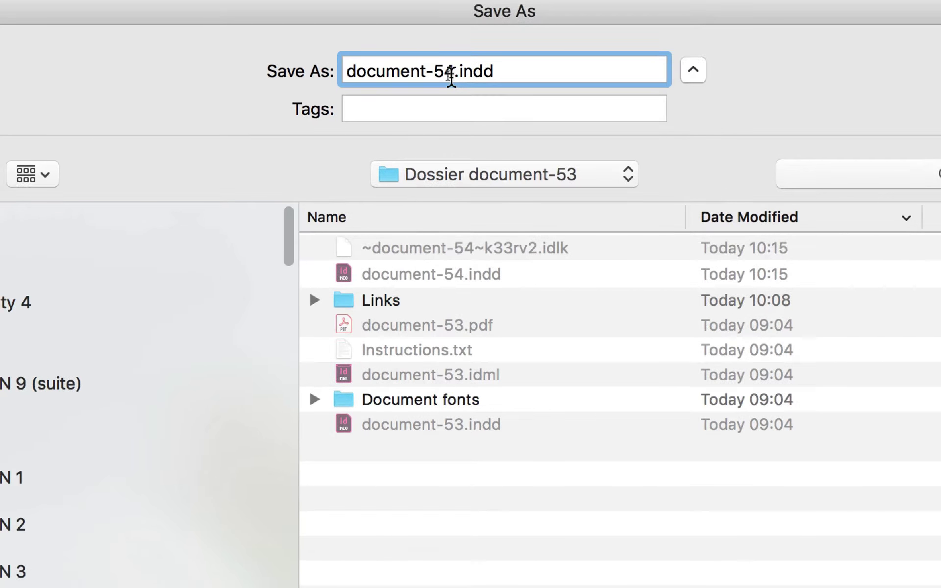
key(BackSpace)
text(5)
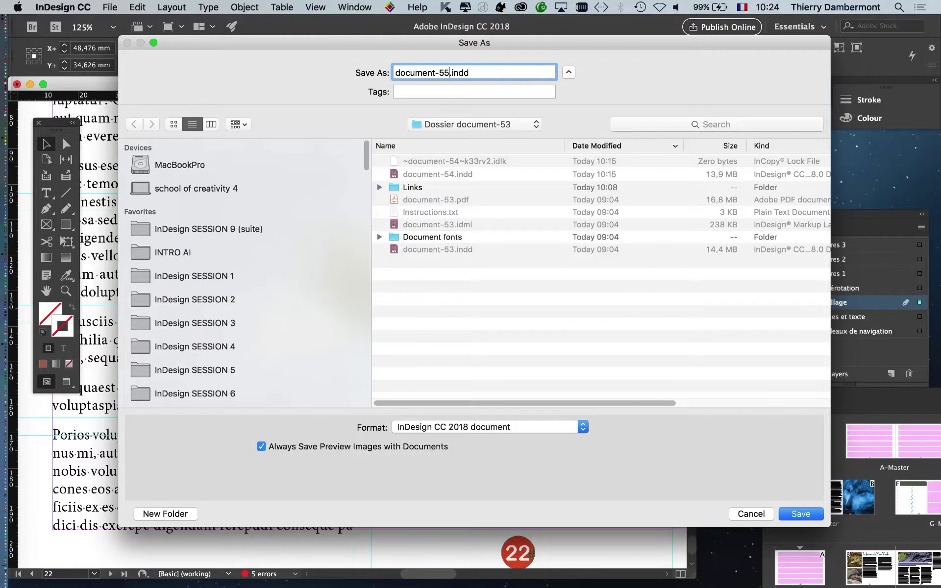
key(Return)
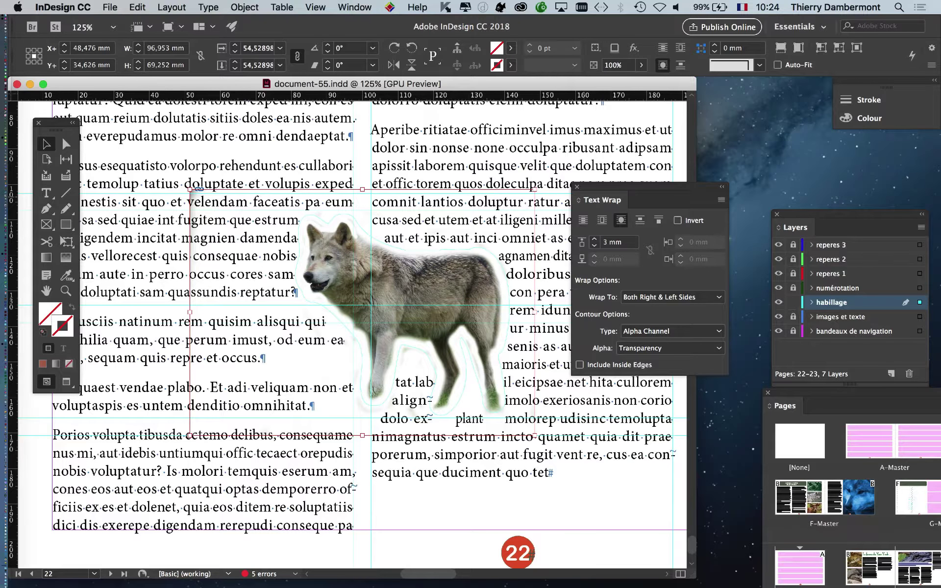
Deselect the wolf image, select its frame, and place the Text Wrap panel clear of the text columns
drag(647, 187, 689, 209)
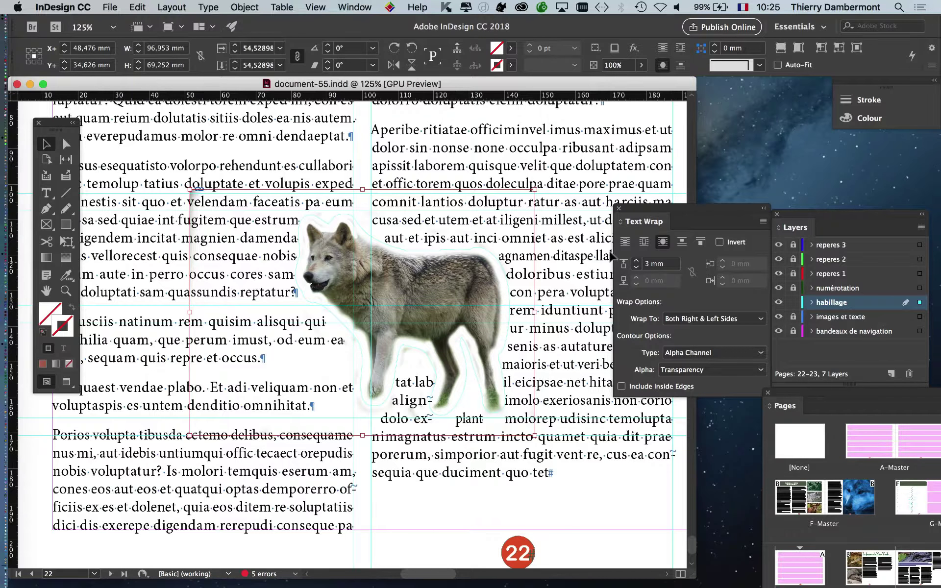
drag(667, 211, 568, 150)
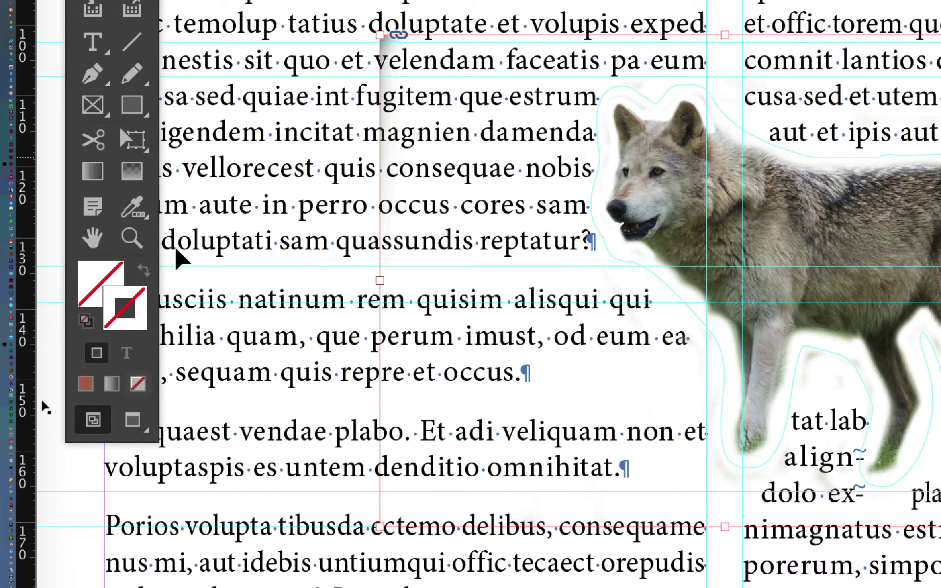
click(725, 281)
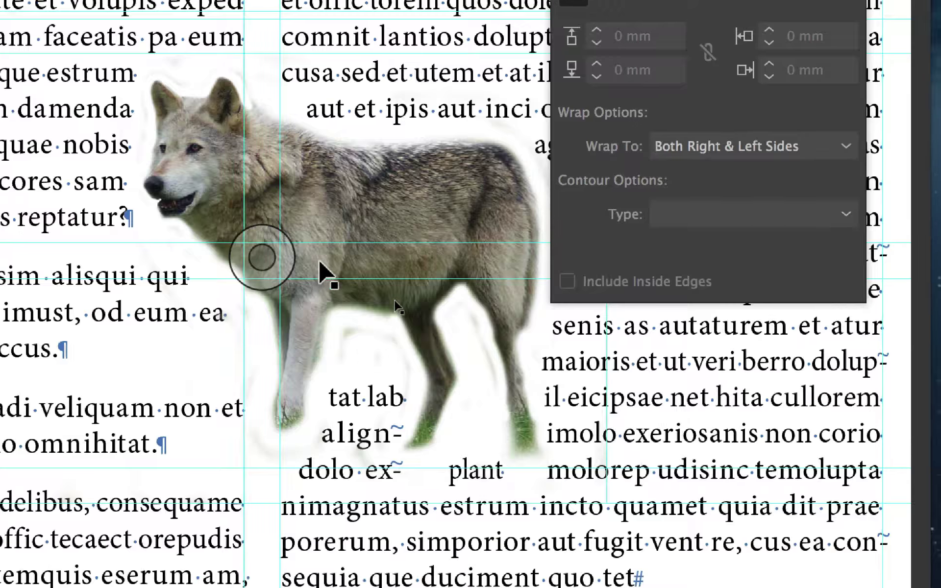
click(650, 0)
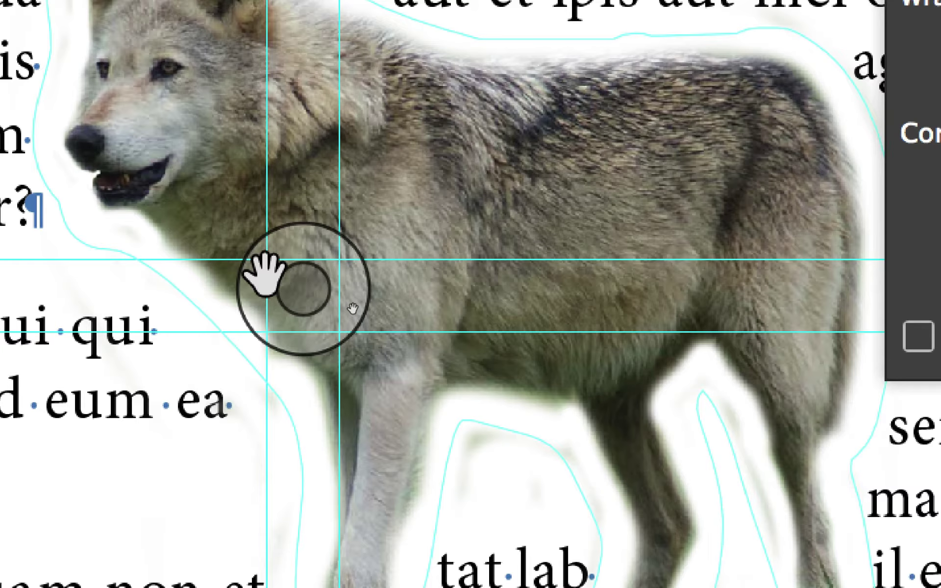
scroll(265, 275, down, 1)
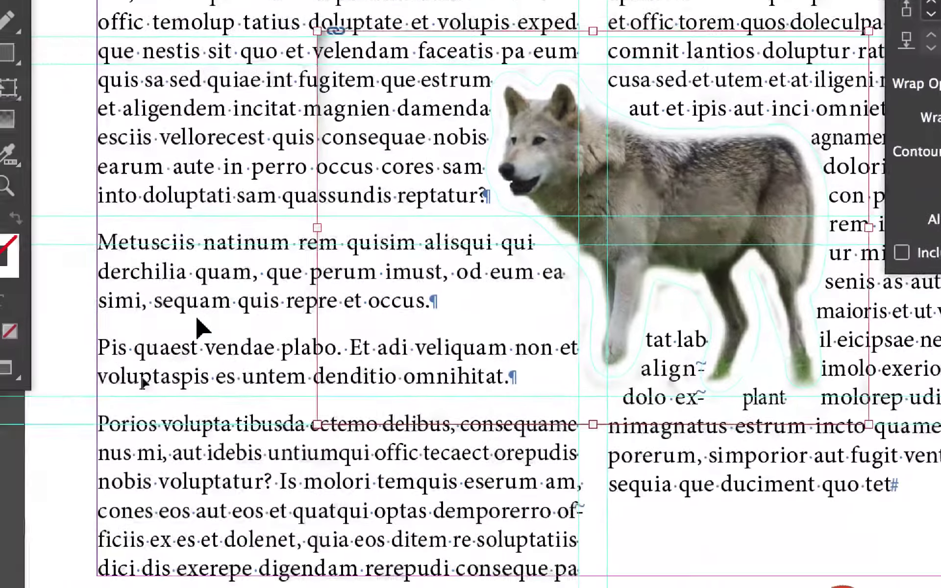
click(55, 459)
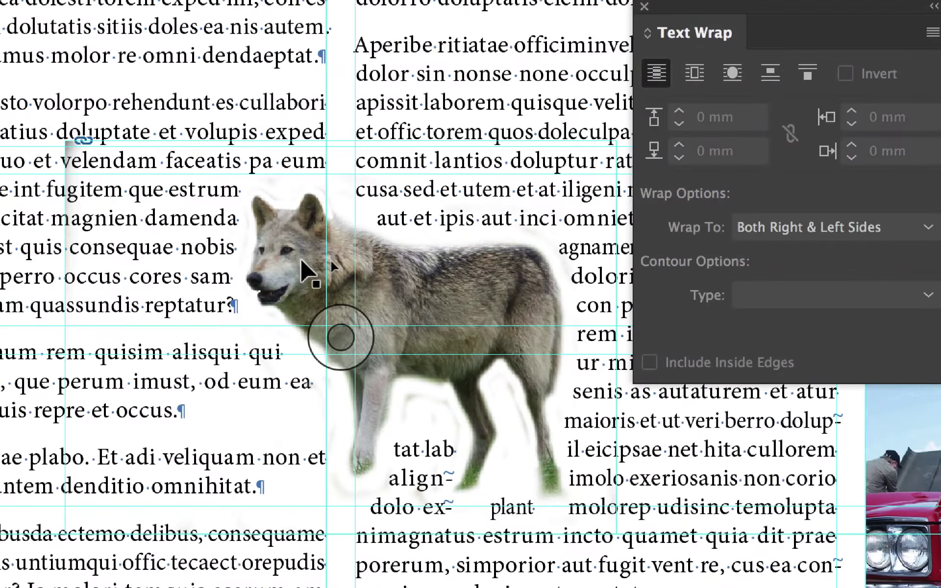
click(300, 258)
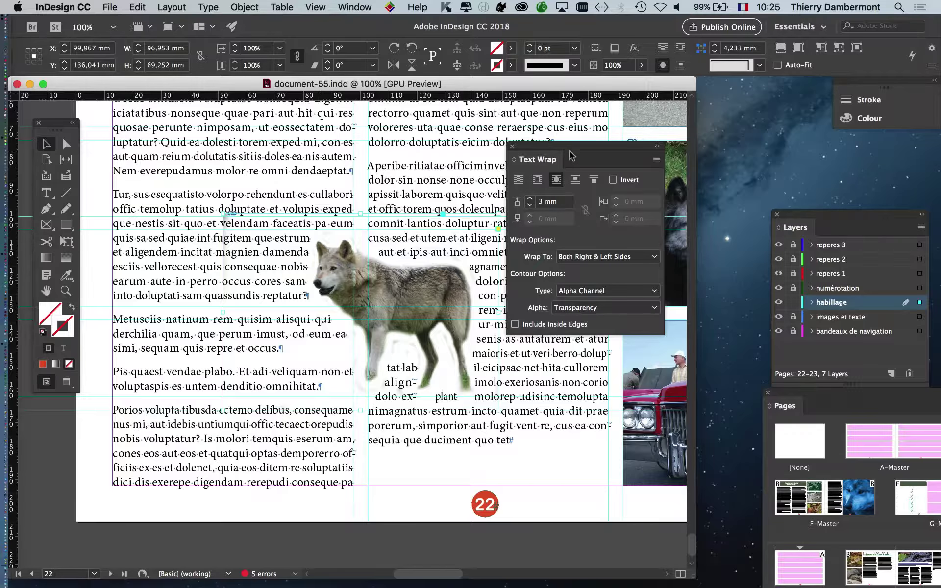
drag(540, 161, 637, 165)
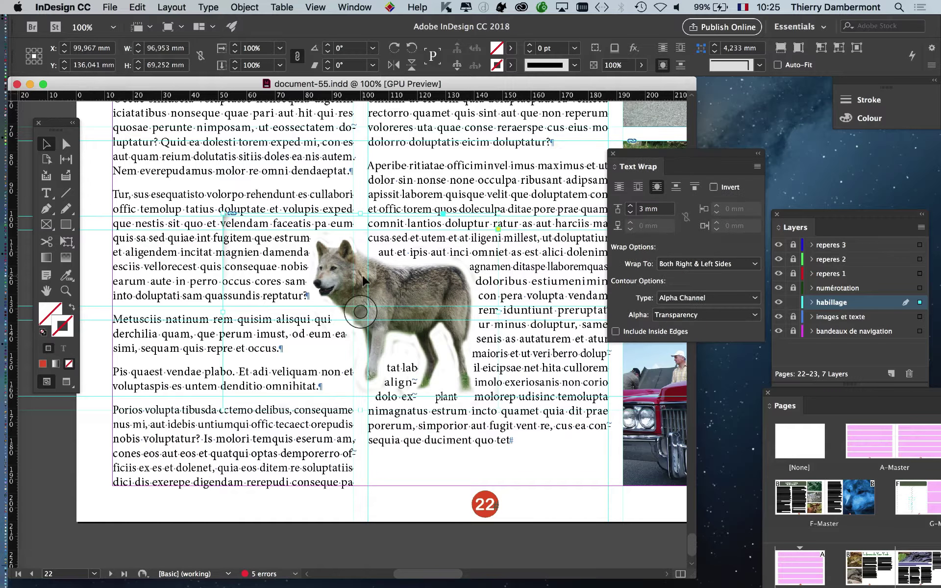
Move the wolf frame around the two text columns to test the text reflow, placing it at about X 87.2 mm, Y 132.6 mm
drag(357, 297, 325, 284)
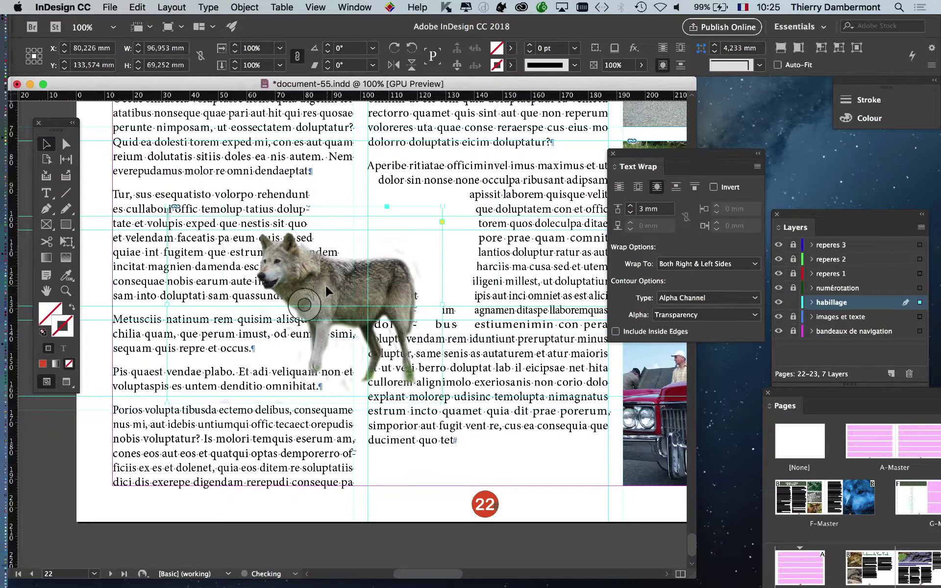
drag(409, 300, 261, 290)
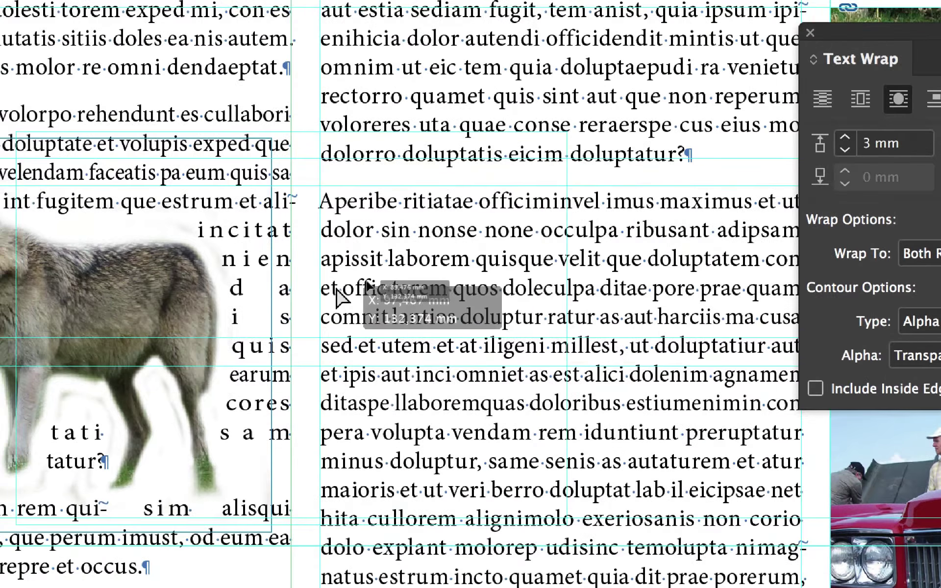
drag(336, 289, 323, 295)
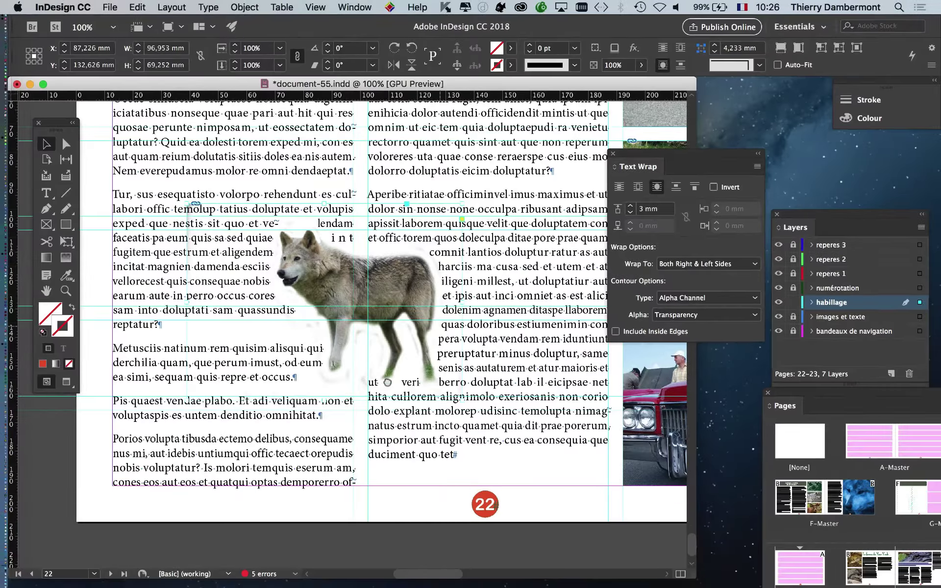
Try the wolf frame over the photos beside the text, and bring it back across the columns at about X 86.2 mm, Y 117.9 mm
scroll(230, 416, right, 5)
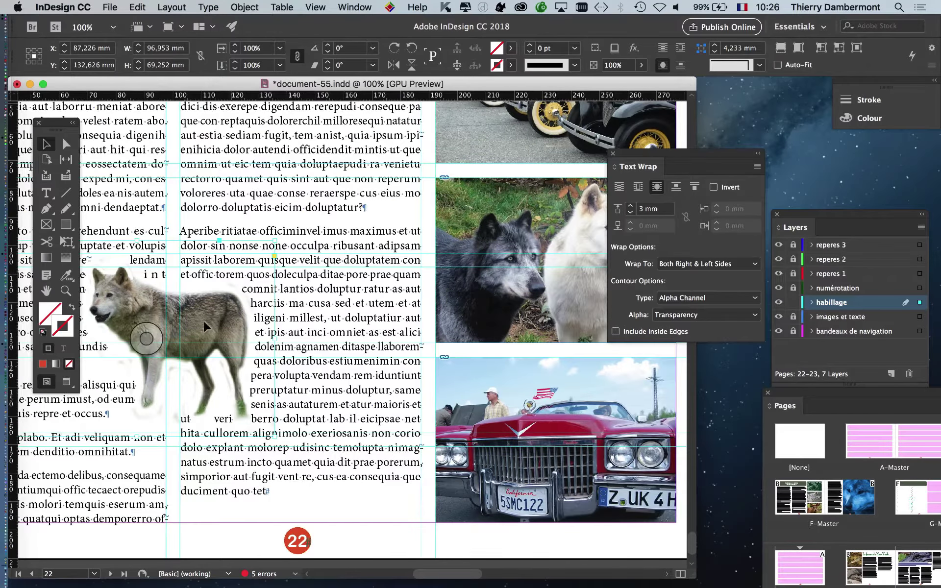
drag(205, 326, 452, 269)
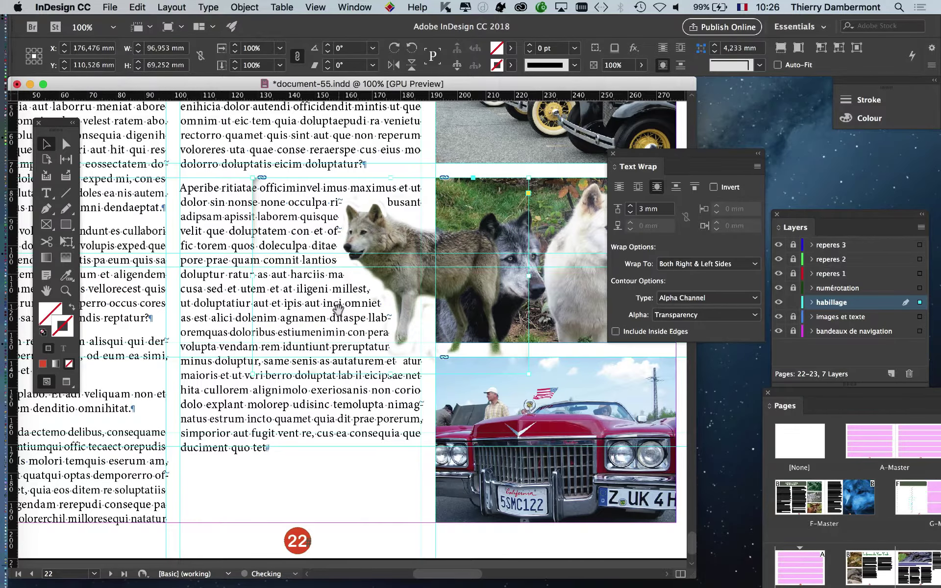
drag(338, 309, 519, 347)
drag(554, 278, 324, 302)
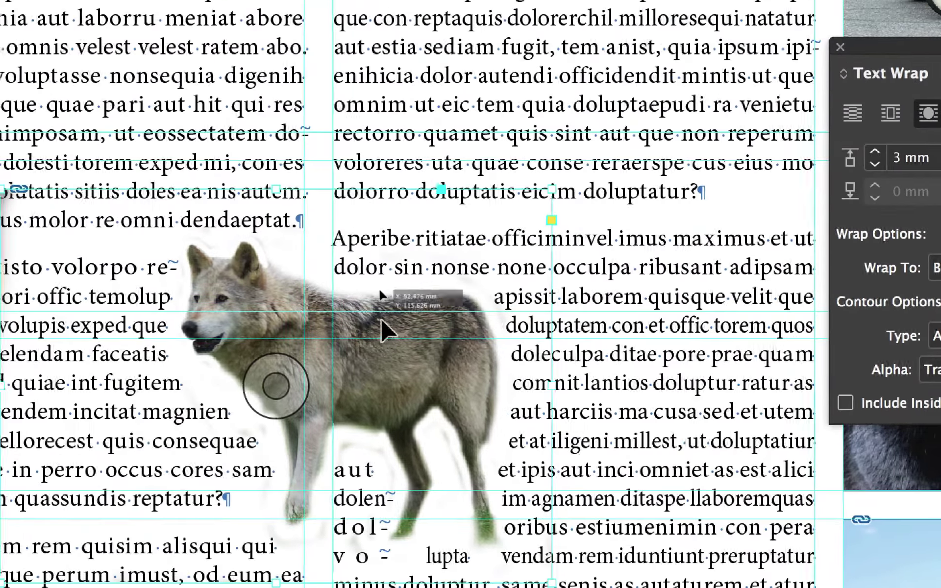
click(349, 221)
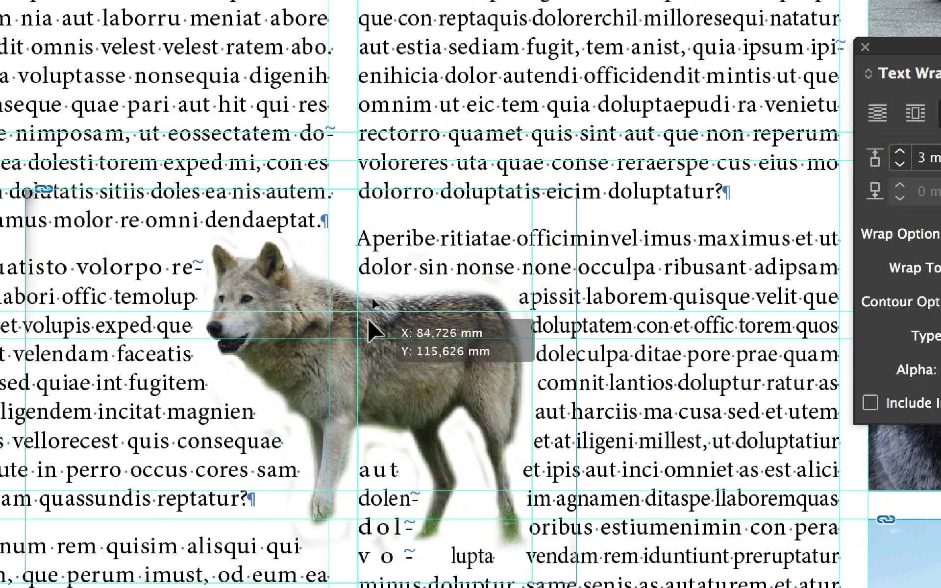
drag(369, 324, 413, 334)
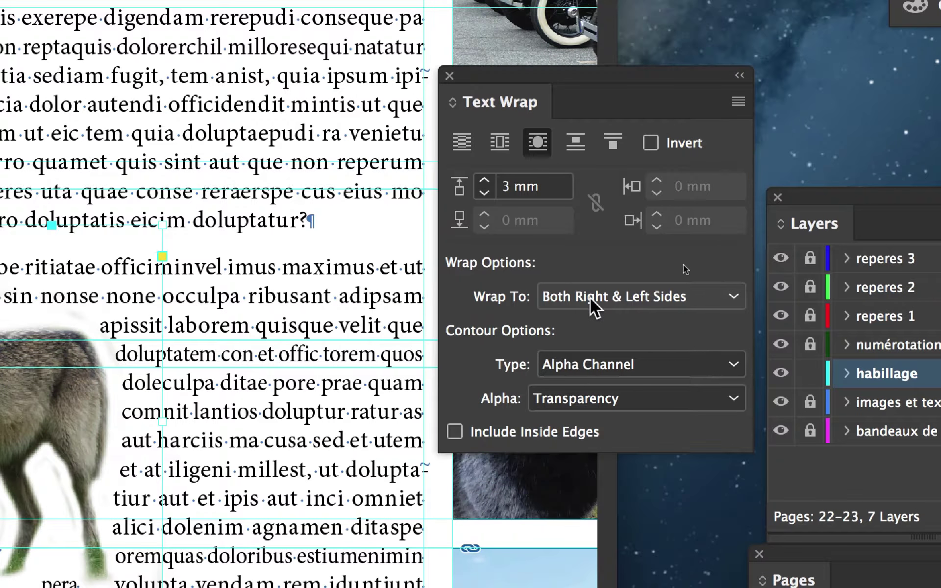
Set the Wrap To option to Largest Area and reposition the wolf frame slightly across the two columns
click(590, 299)
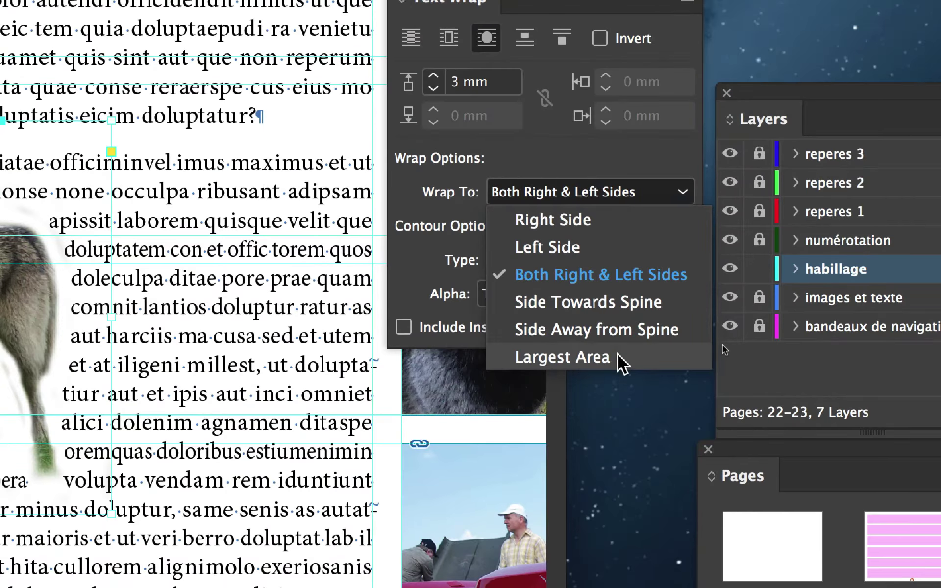
click(618, 354)
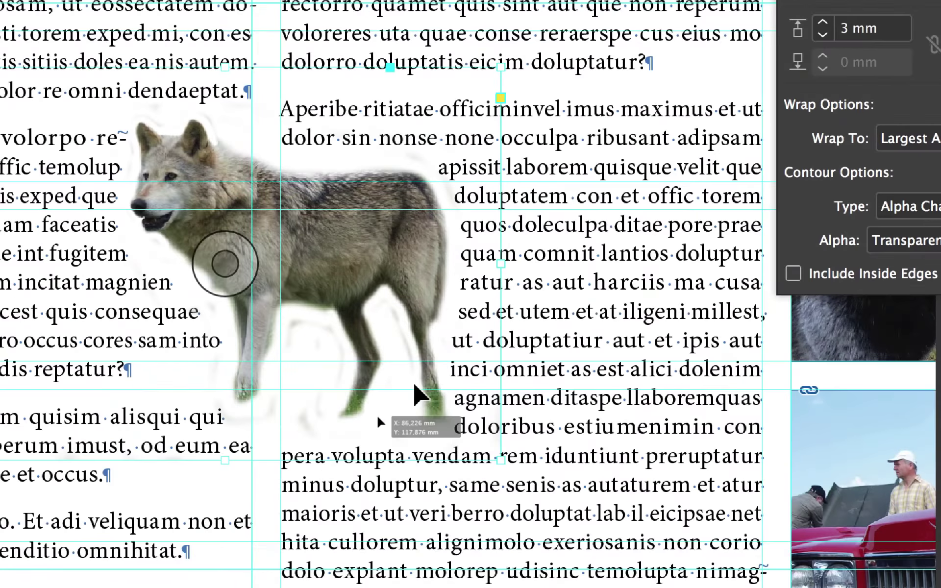
drag(375, 317, 374, 317)
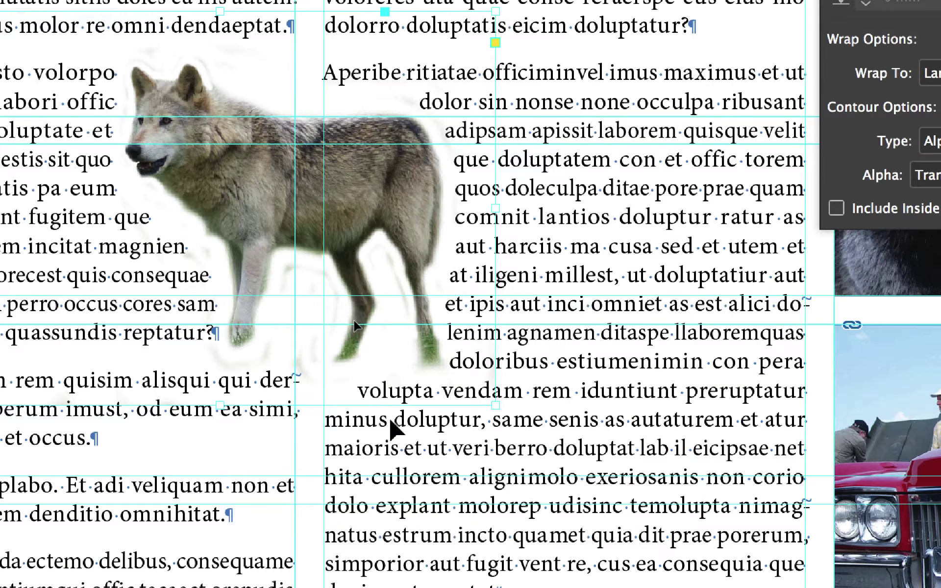
drag(354, 323, 390, 327)
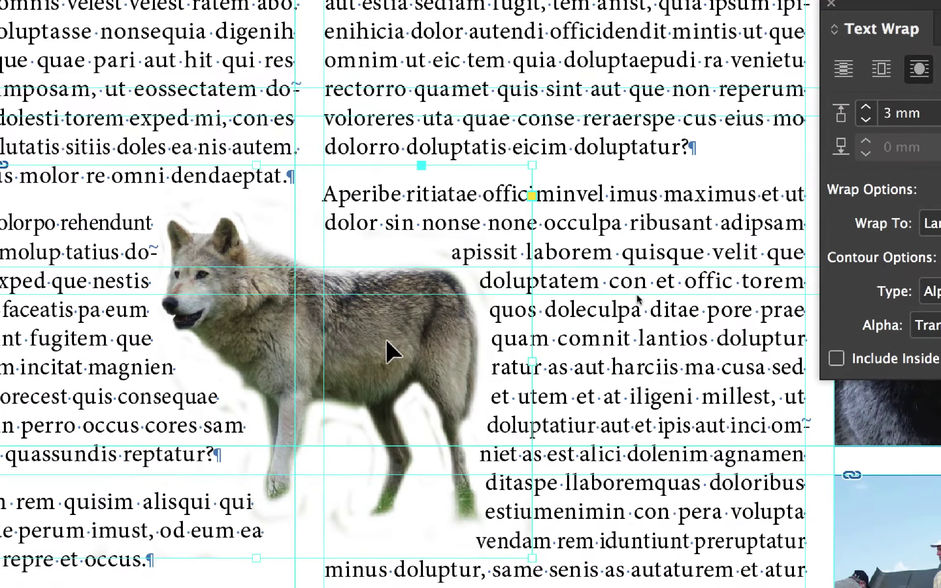
Examine the Wrap To choices for the wolf frame and keep the Largest Area option
click(932, 224)
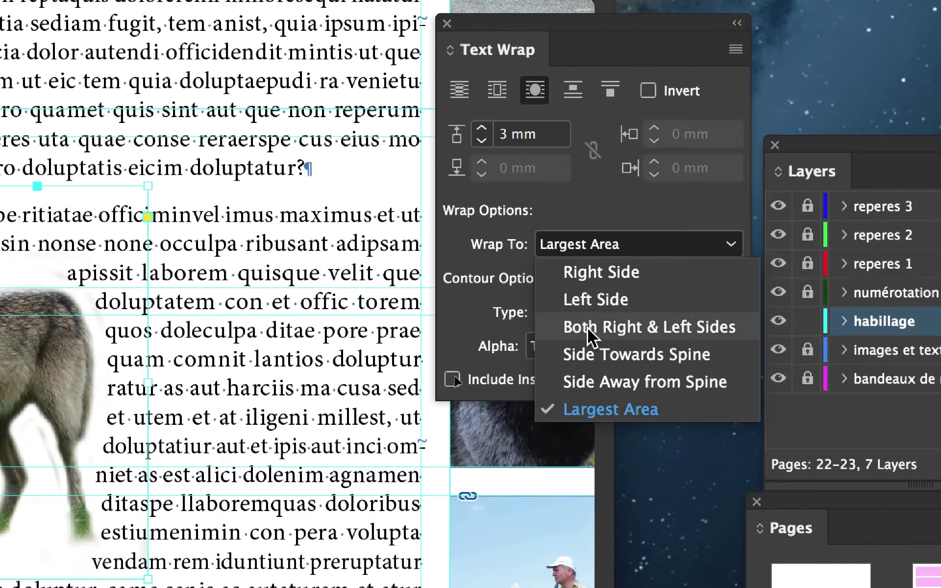
click(587, 327)
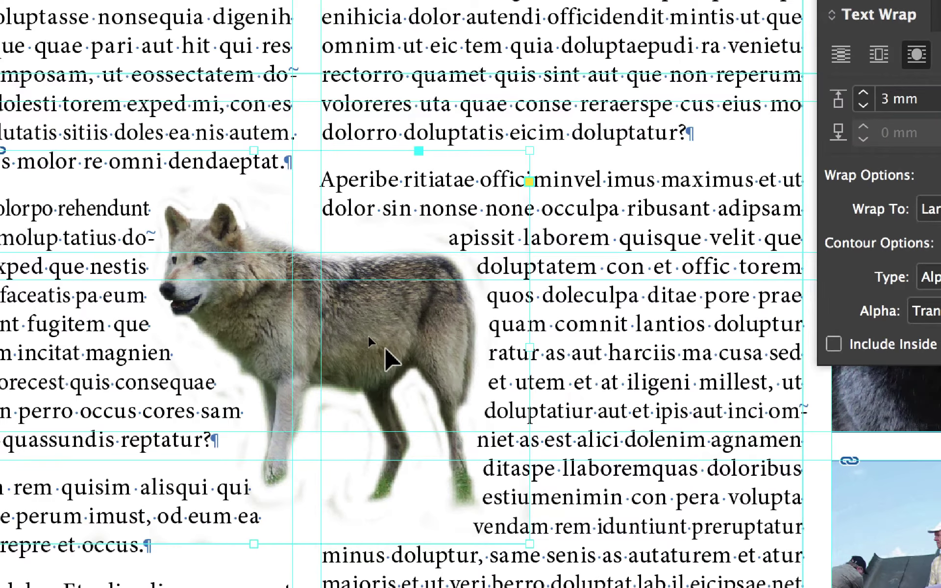
drag(369, 335, 374, 341)
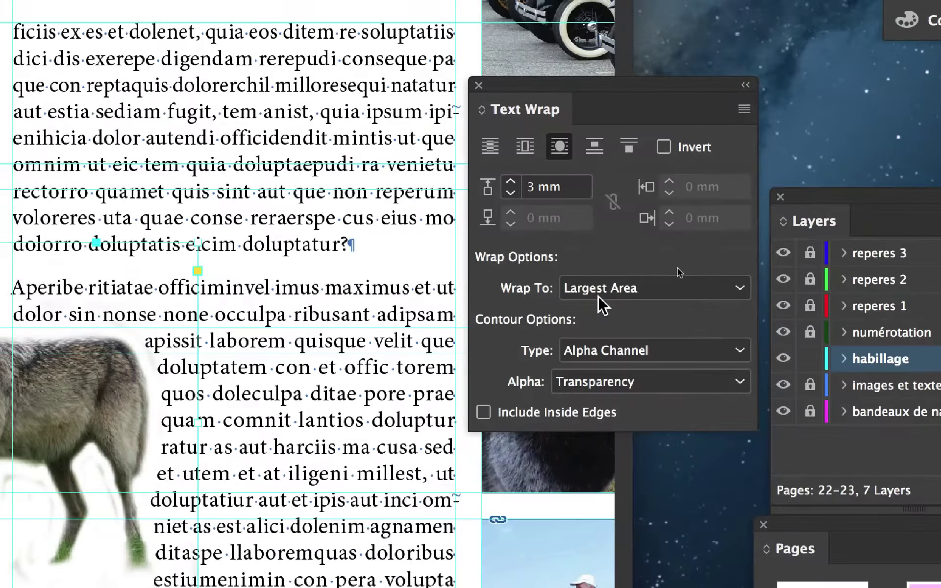
Switch to Photoshop and copy the Teinte/Saturation 1 and Noir et blanc 1 layers from the blue wolf PSD into Wolf_at_Woburn_Safari_Park.psd, selecting the Noir et blanc 1 mask
key(super+Tab)
key(super+Tab)
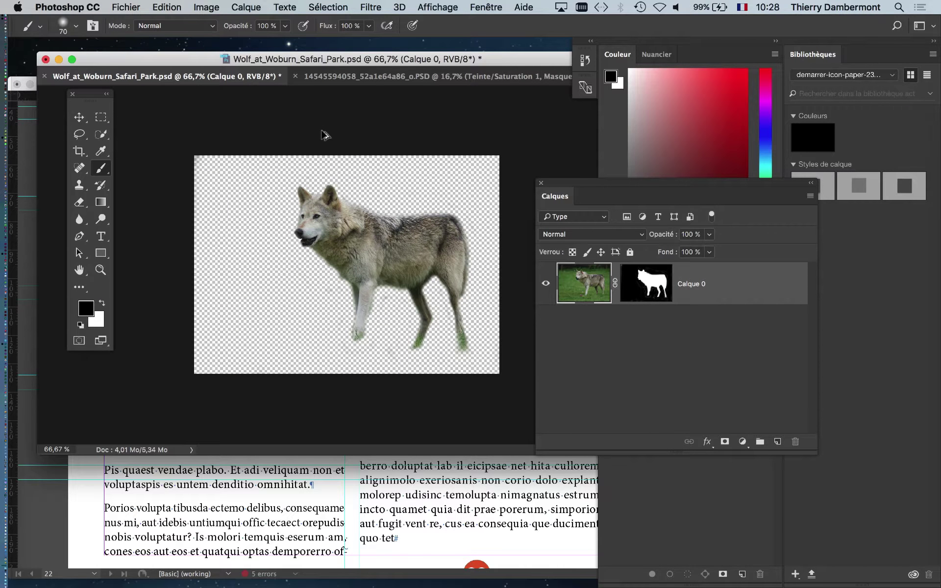
click(328, 77)
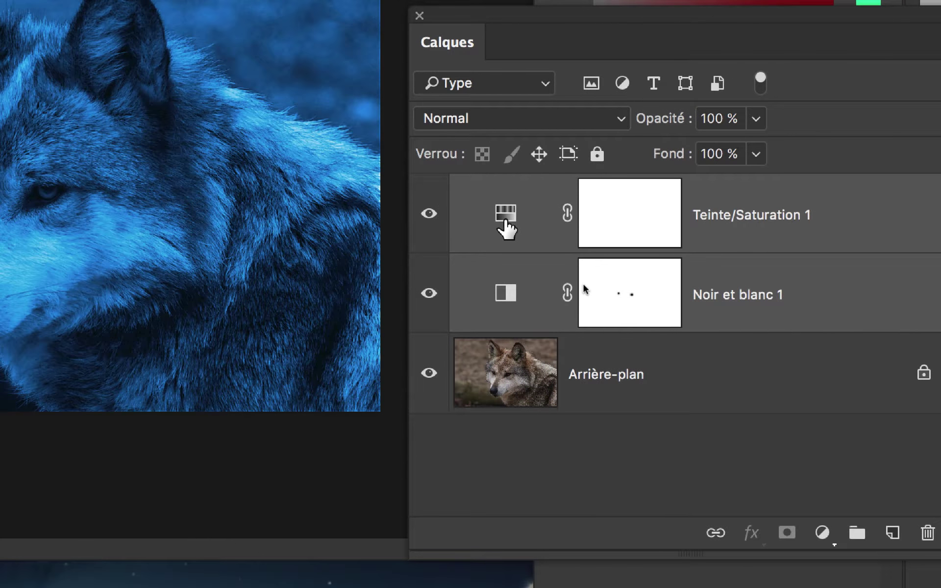
drag(505, 222, 145, 55)
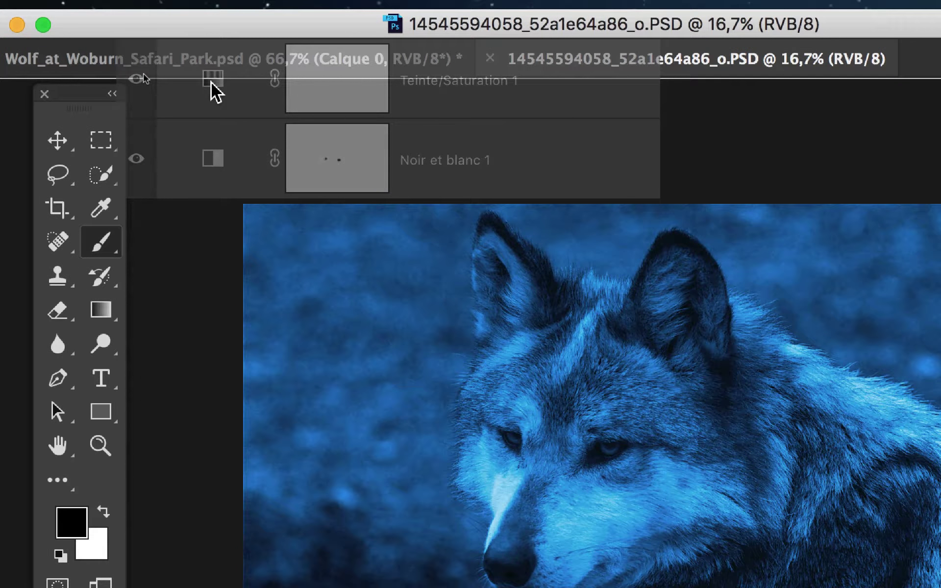
drag(211, 81, 390, 137)
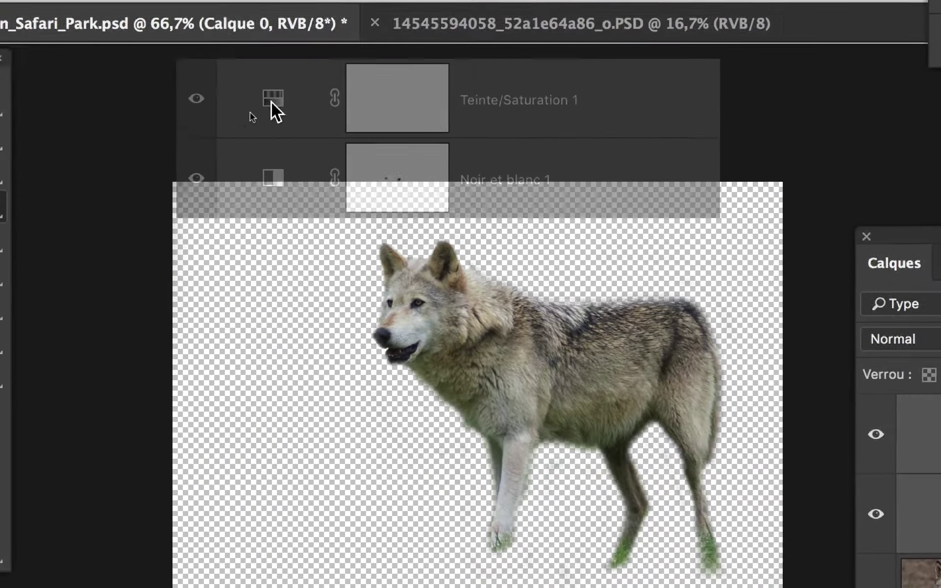
drag(272, 101, 105, 31)
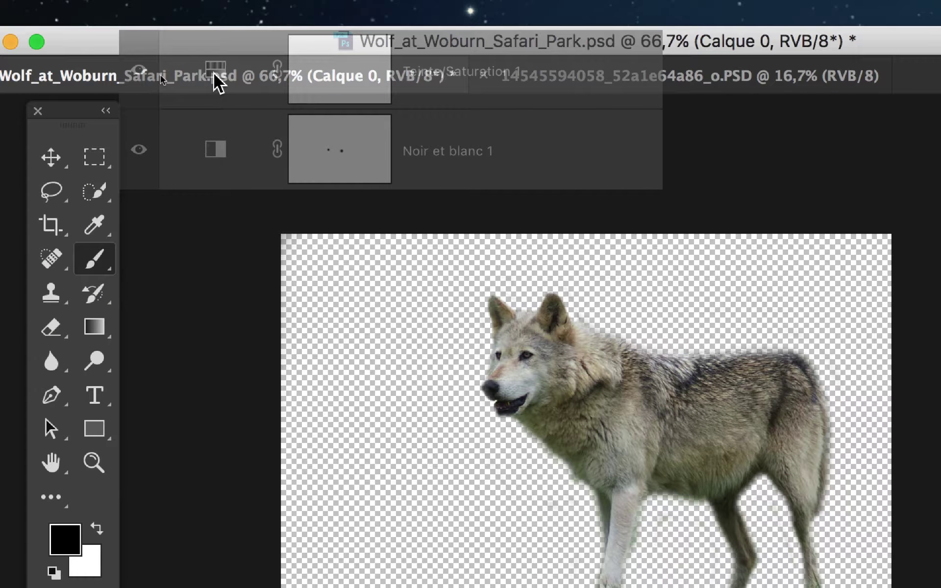
drag(216, 83, 278, 166)
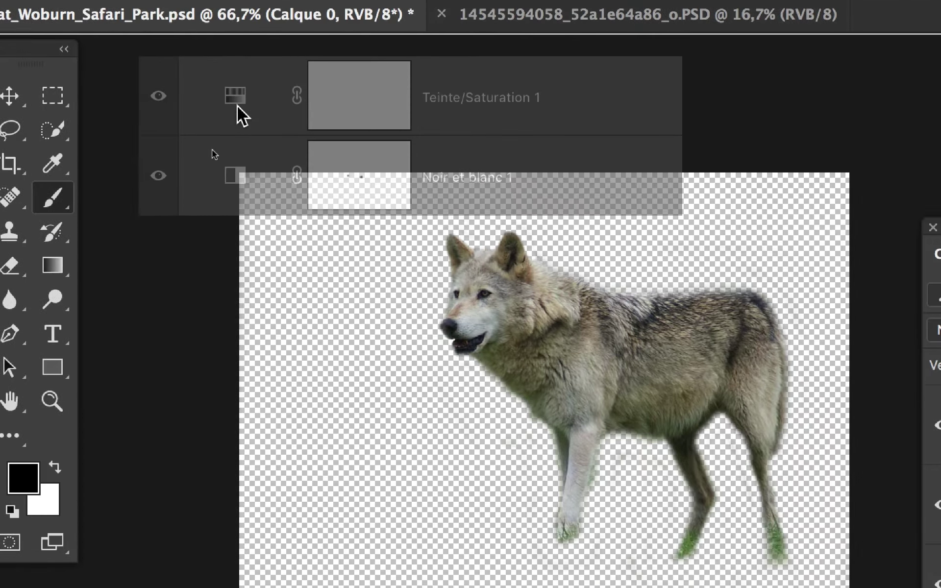
drag(237, 105, 543, 305)
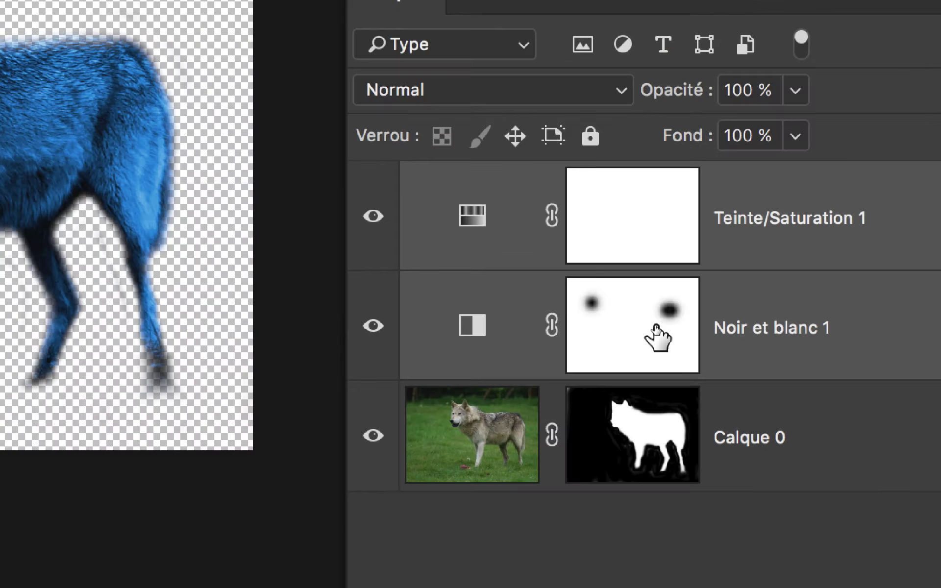
click(658, 338)
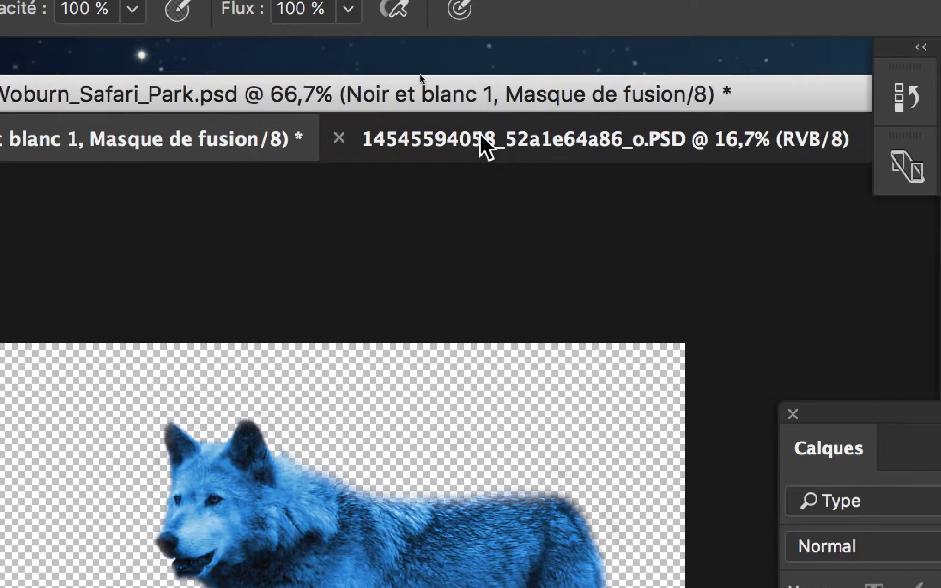
click(482, 139)
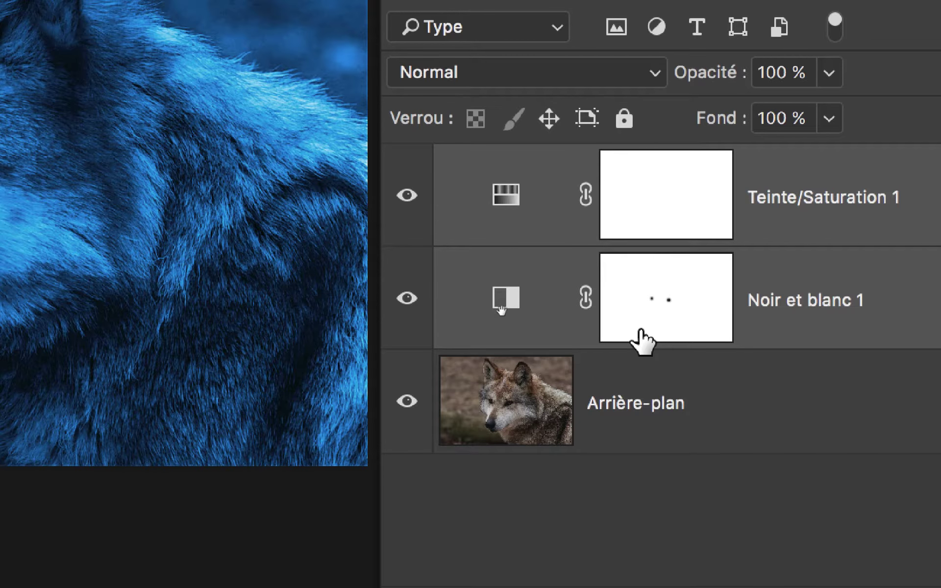
key(super+comma)
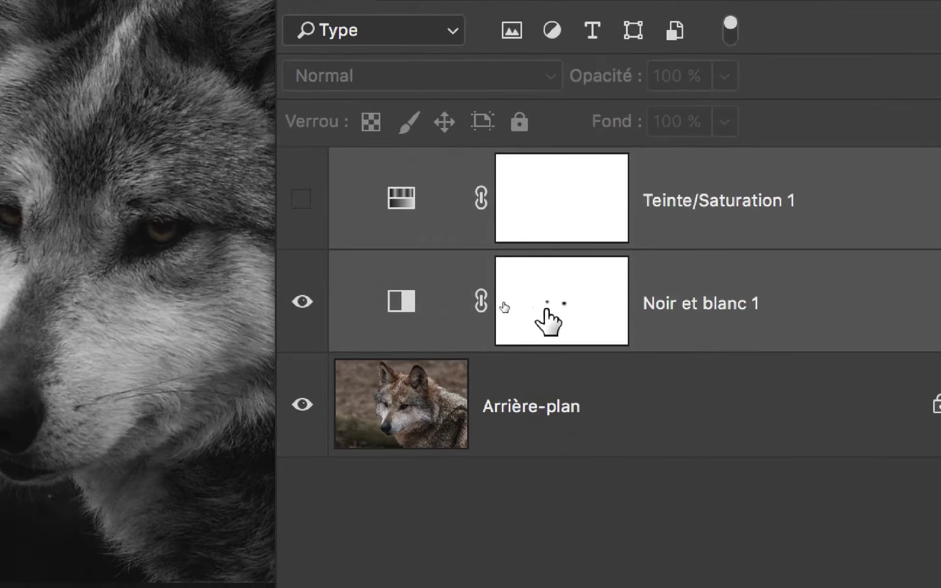
drag(709, 358, 266, 297)
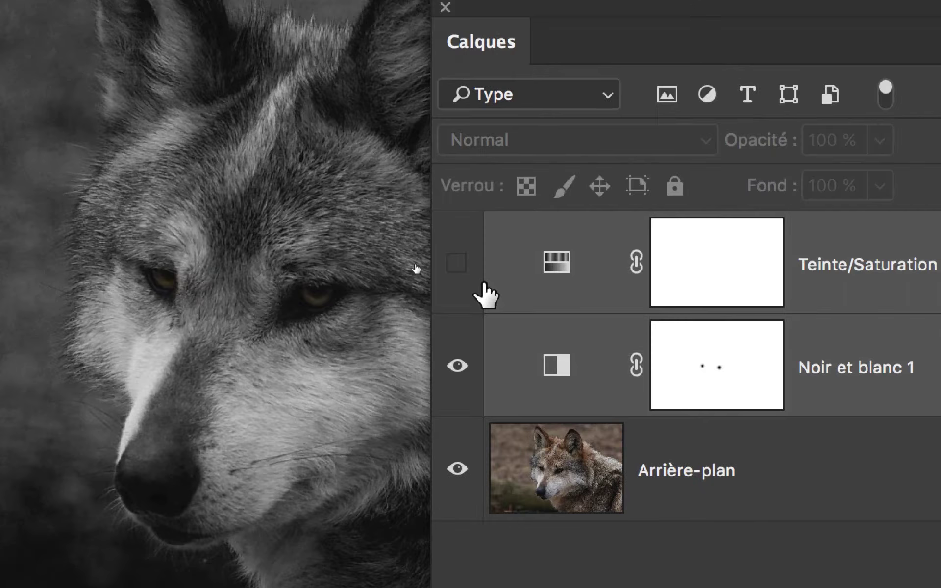
click(614, 250)
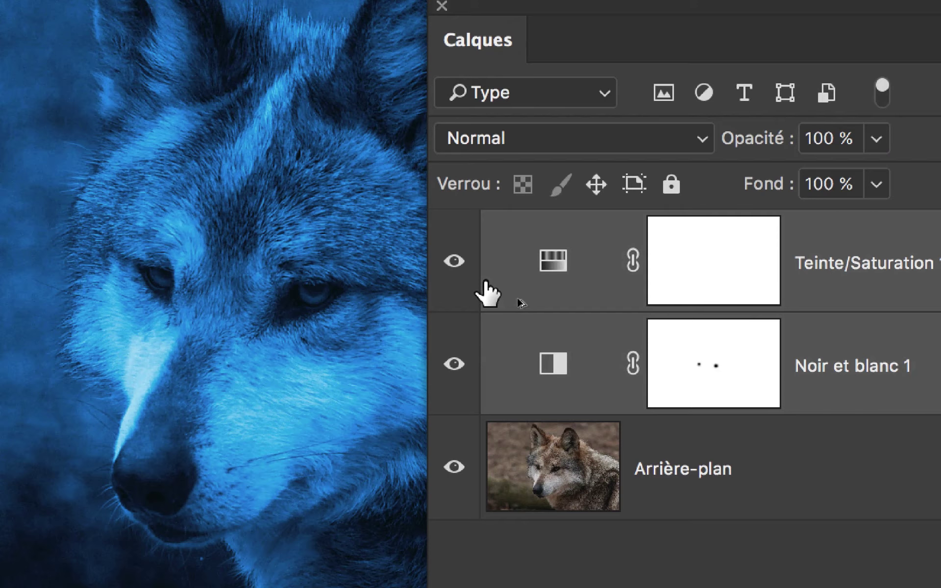
Replace the Teinte/Saturation 1 mask with a copy of the Noir et blanc 1 mask, and move the Layers panel off the blue wolf
drag(485, 282, 732, 258)
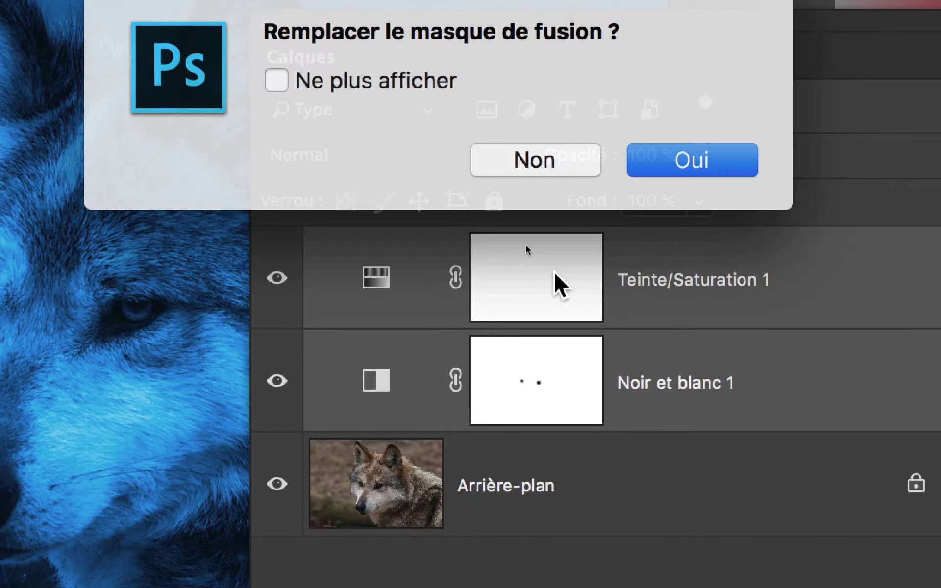
key(Return)
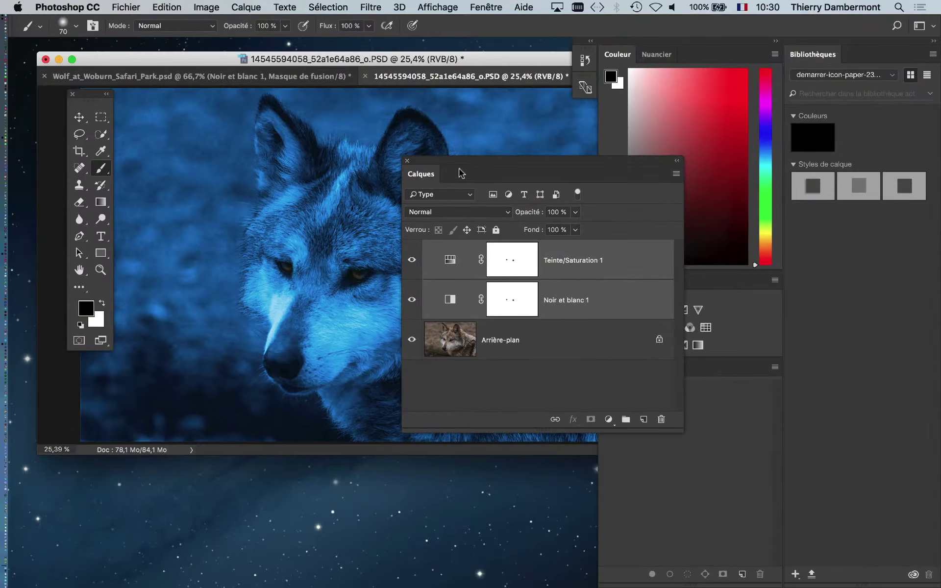
drag(461, 164, 619, 174)
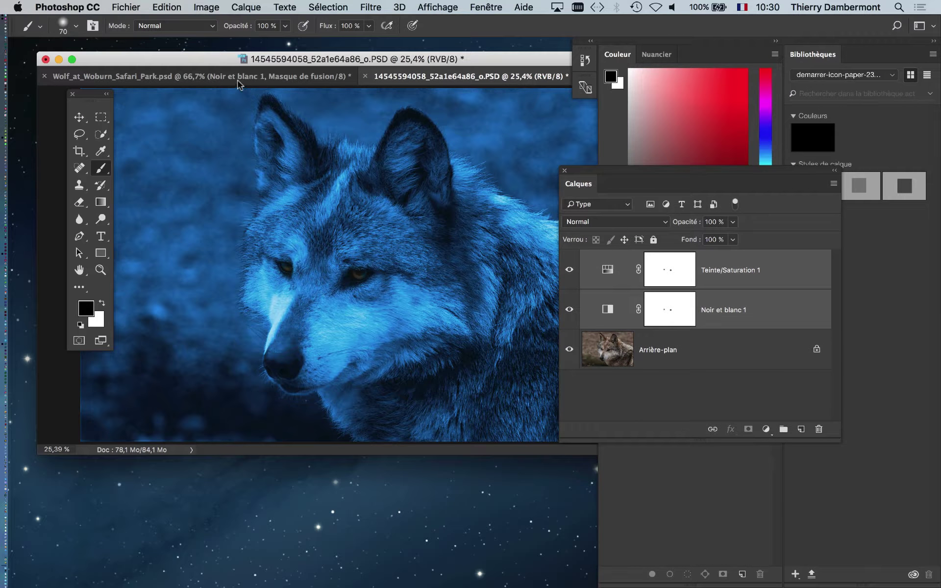
In Wolf_at_Woburn_Safari_Park.psd, display the Noir et blanc 1 mask and fill all of it with white to remove its two black spots
click(236, 78)
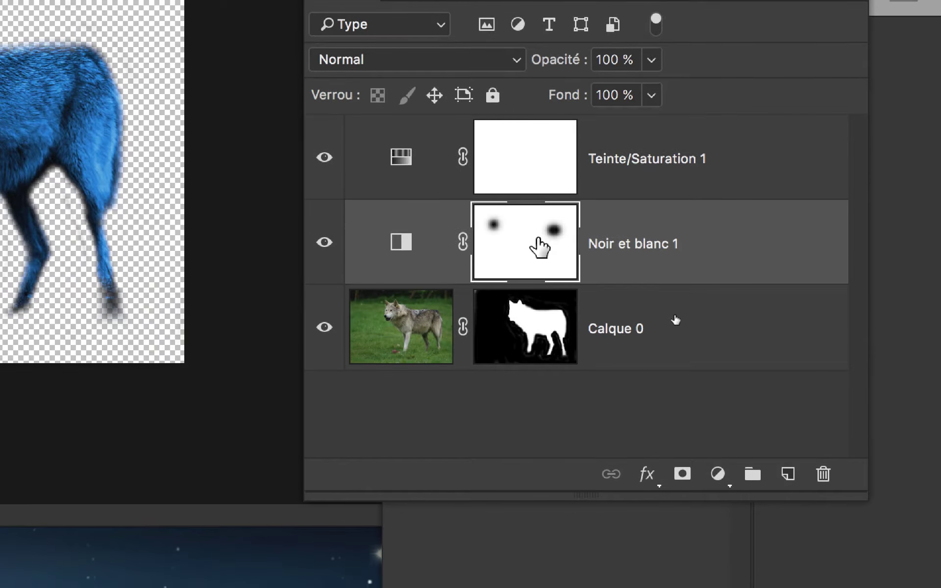
alt+click(540, 252)
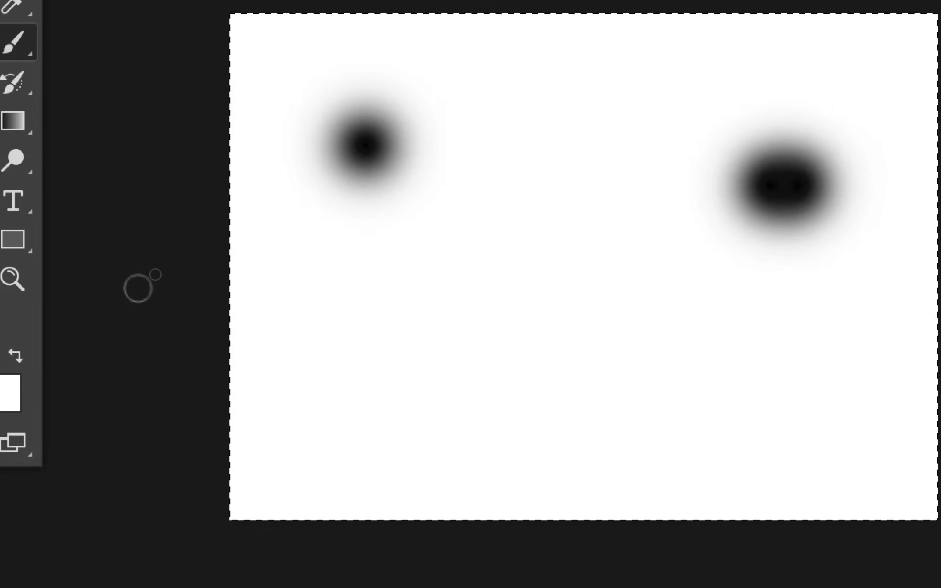
key(ctrl+BackSpace)
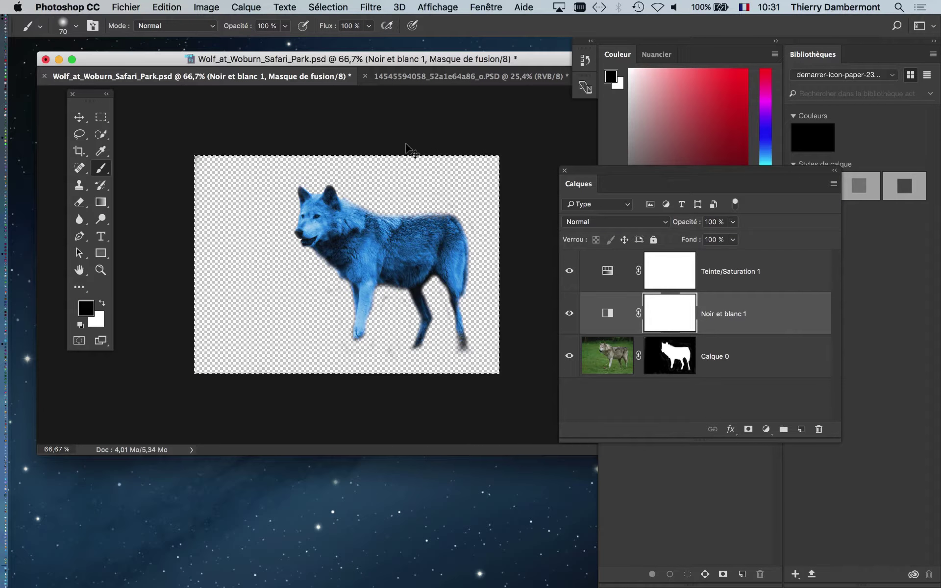
Move the Layers panel clear of the cut-out wolf and save Wolf_at_Woburn_Safari_Park.psd under its current name
scroll(373, 271, up, 1)
scroll(374, 271, up, 3)
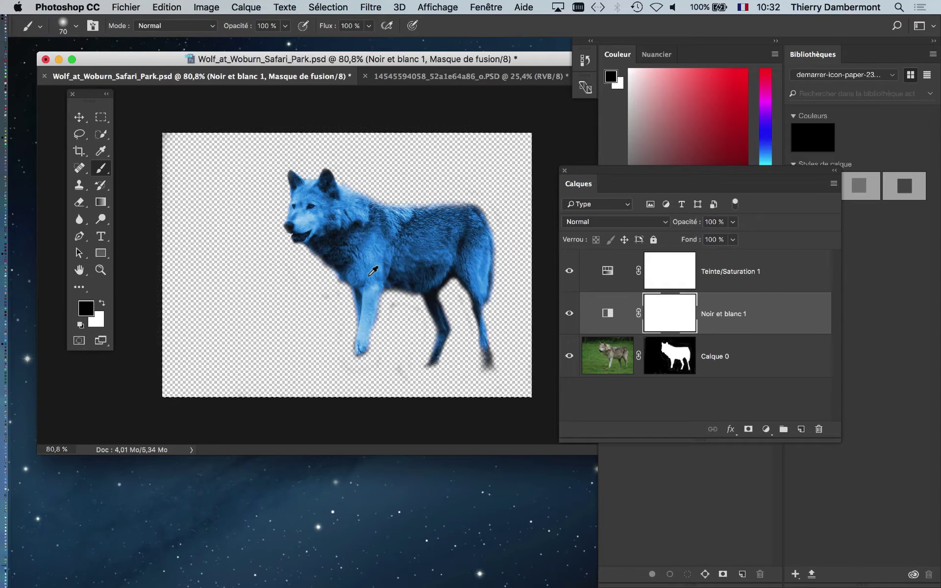
drag(628, 172, 728, 169)
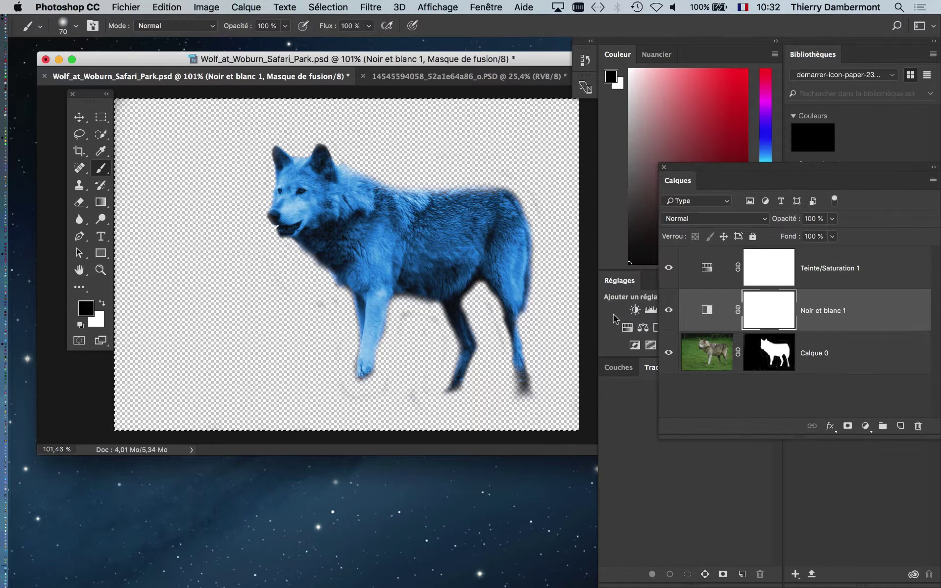
click(133, 7)
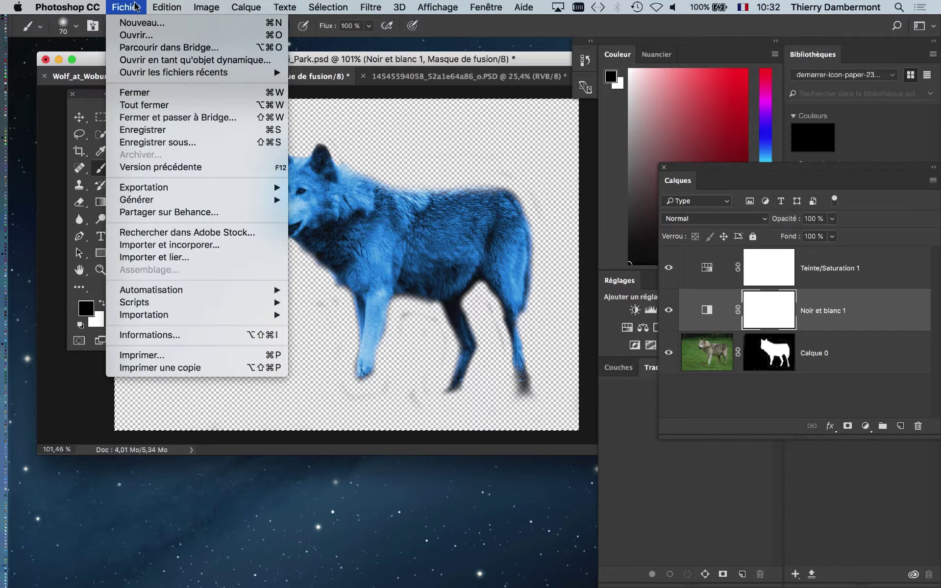
click(174, 131)
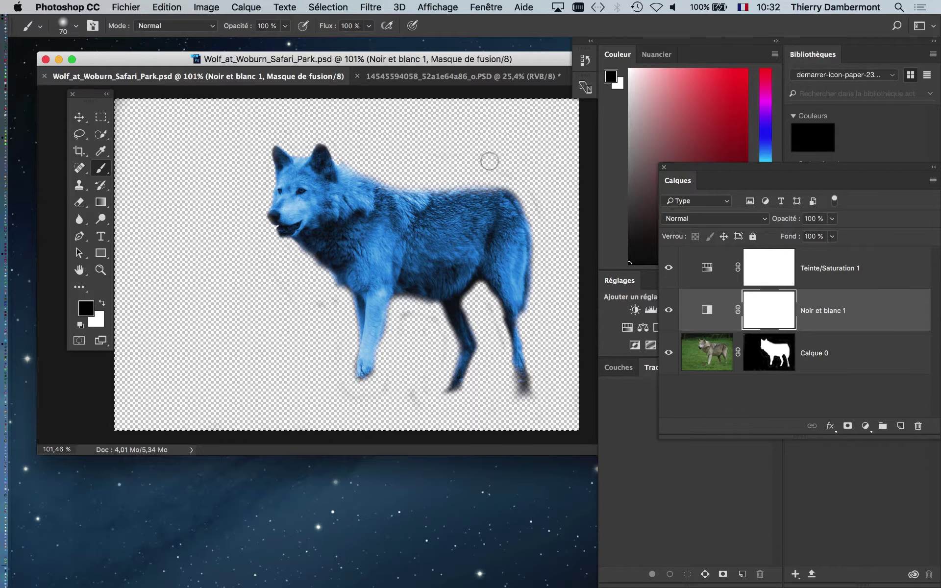
drag(679, 181, 537, 132)
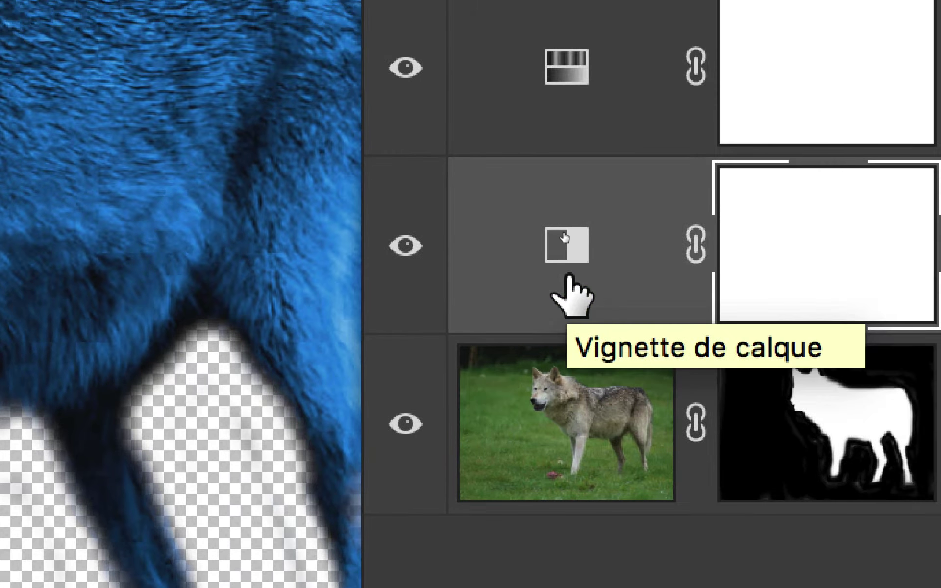
drag(565, 238, 549, 272)
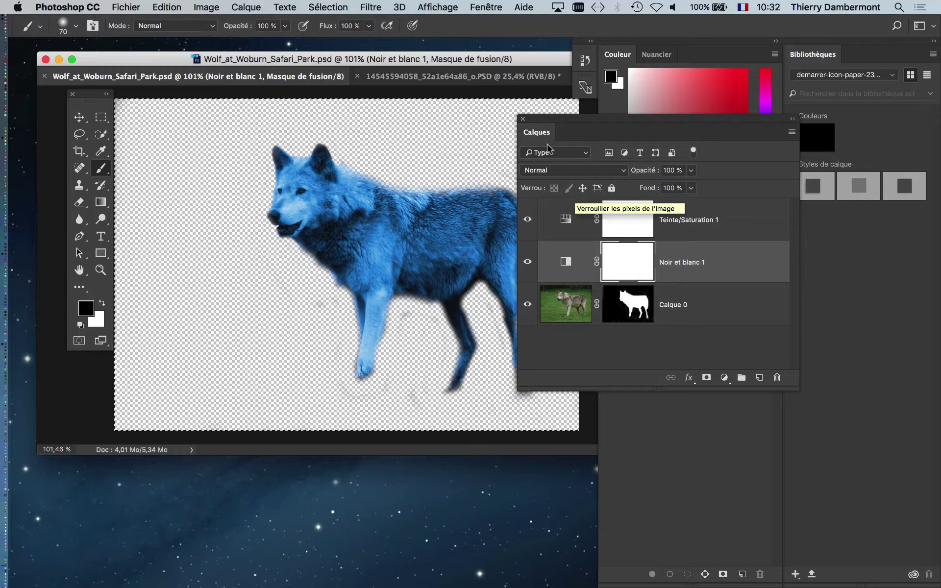
drag(551, 119, 584, 153)
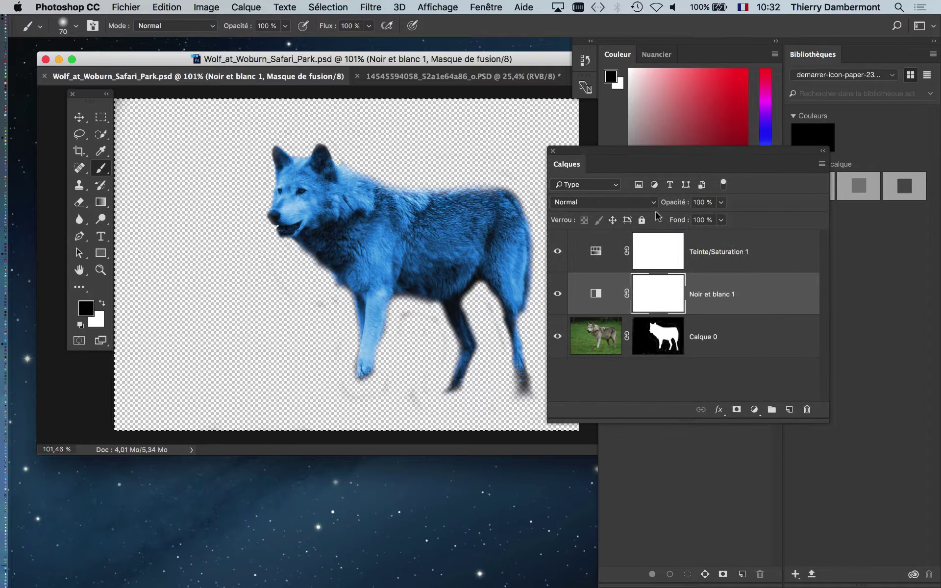
Switch to InDesign, display the Links panel, and resize and place it clear of the wolf on page 22
key(super+Tab)
click(470, 294)
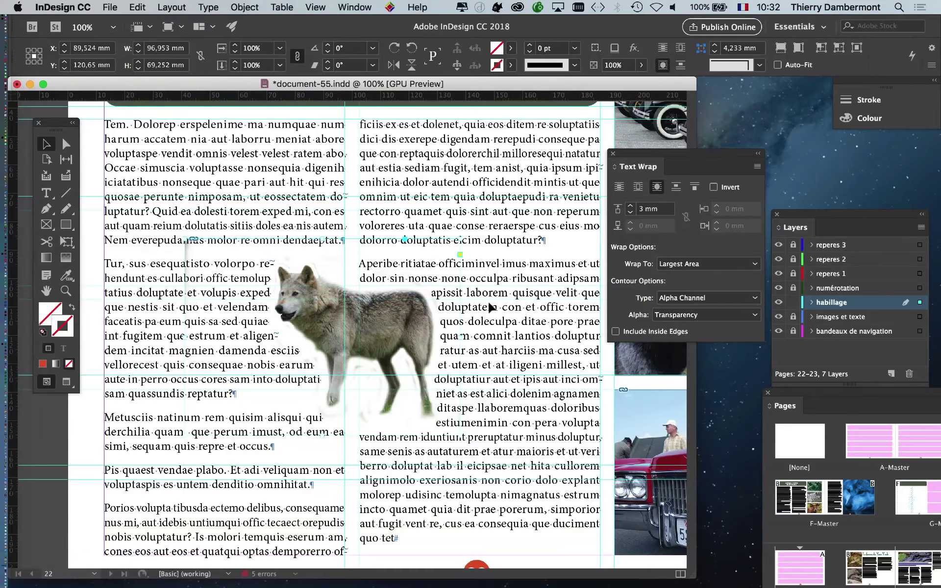
click(354, 7)
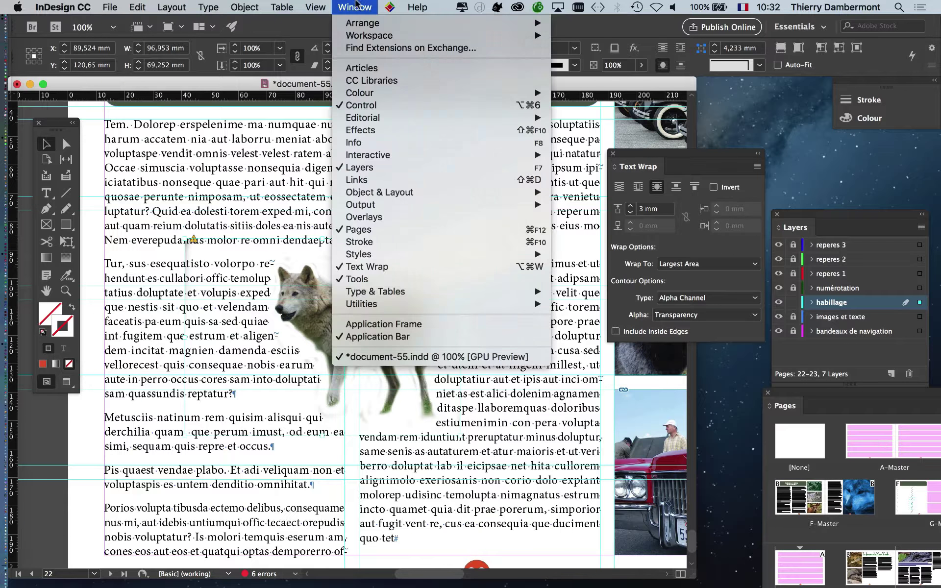
click(376, 185)
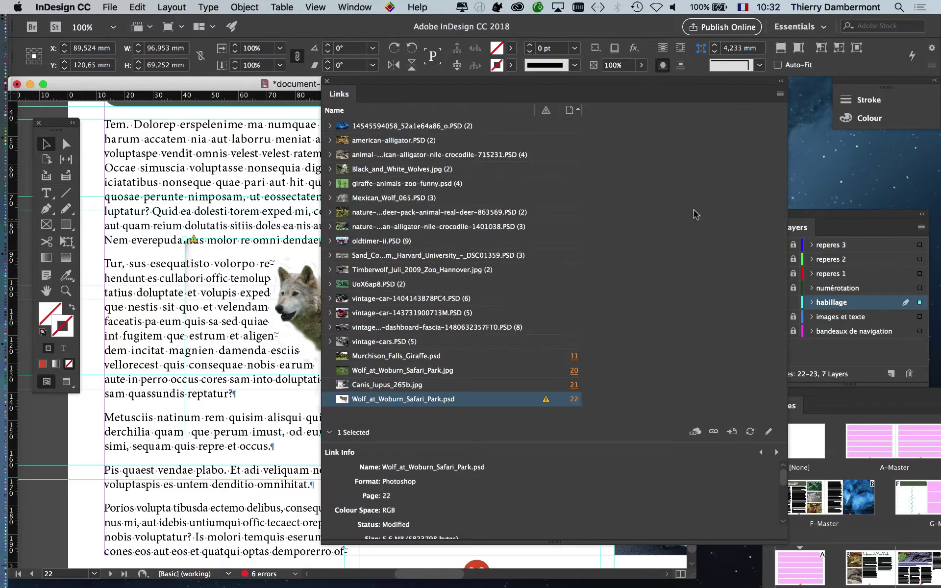
drag(793, 546, 636, 583)
drag(422, 99, 588, 49)
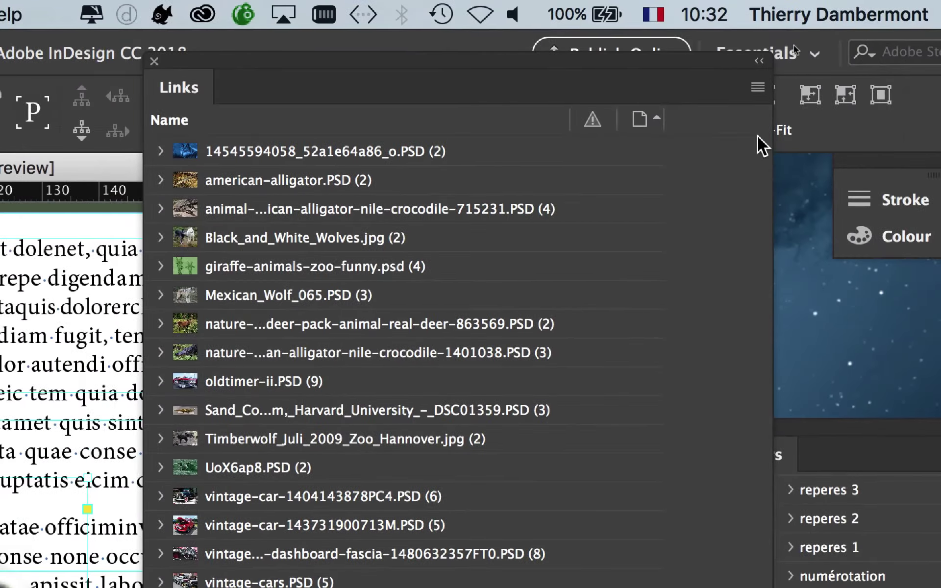
Update the modified Wolf_at_Woburn_Safari_Park.psd link on page 22
click(758, 88)
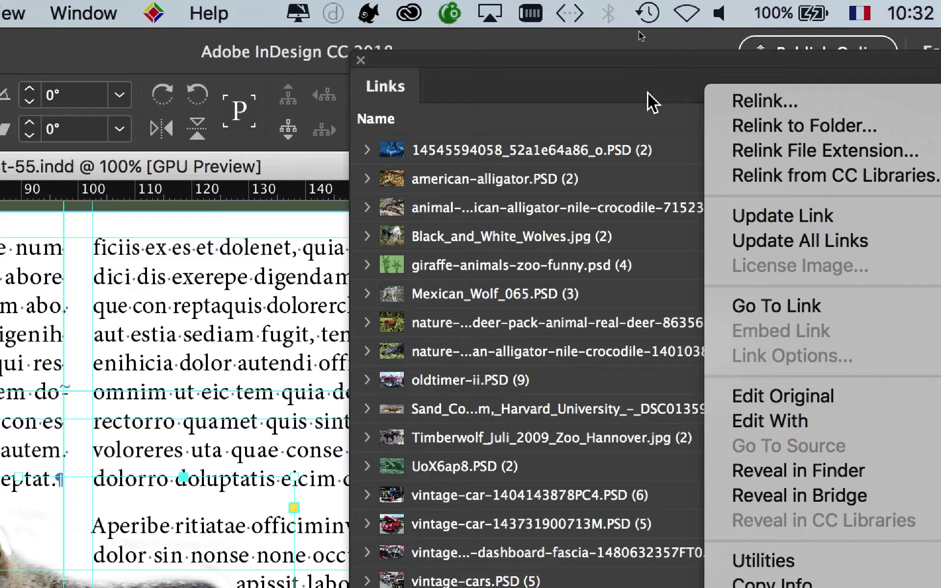
click(651, 63)
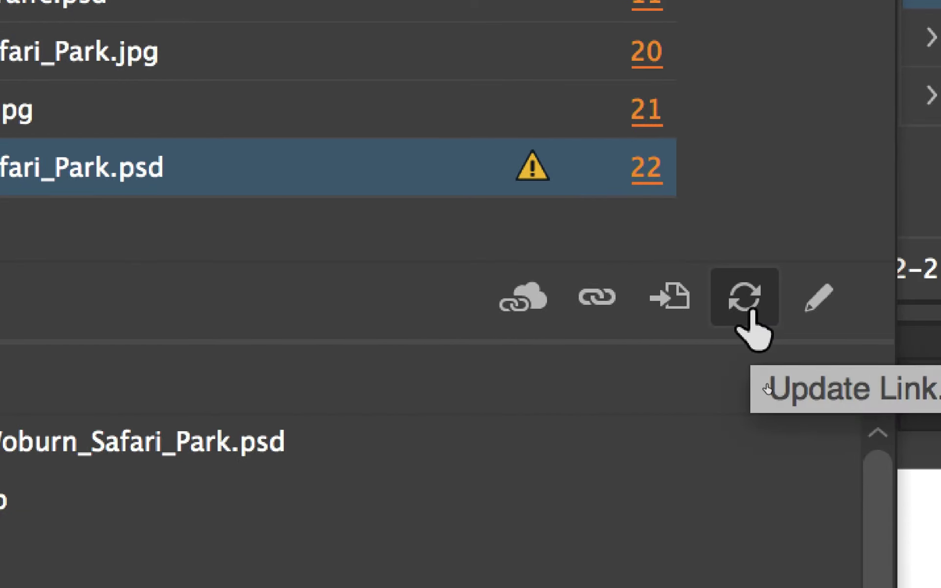
click(752, 311)
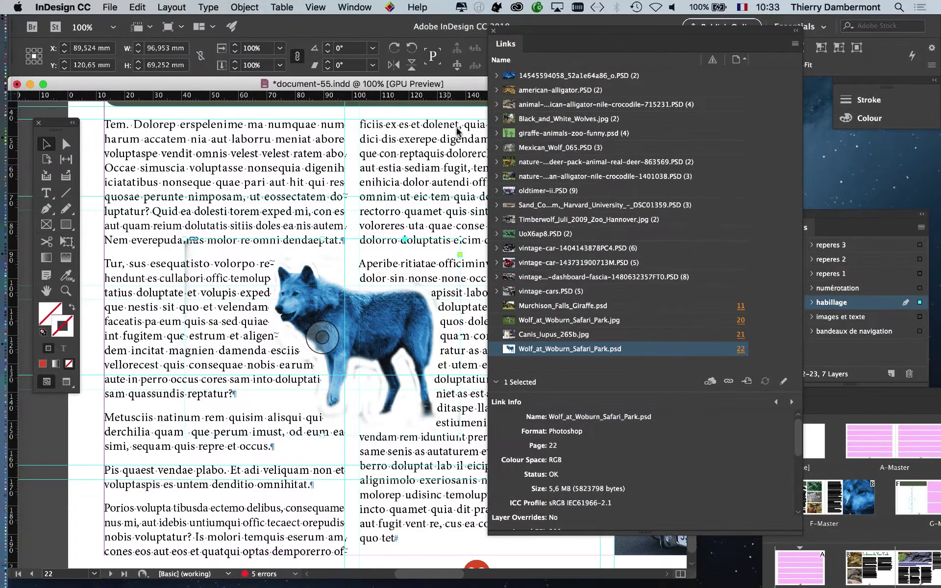
Move the Links panel clear of page 22's text, and switch to Photoshop to show the wolf PSD in full-screen mode
drag(565, 43, 651, 61)
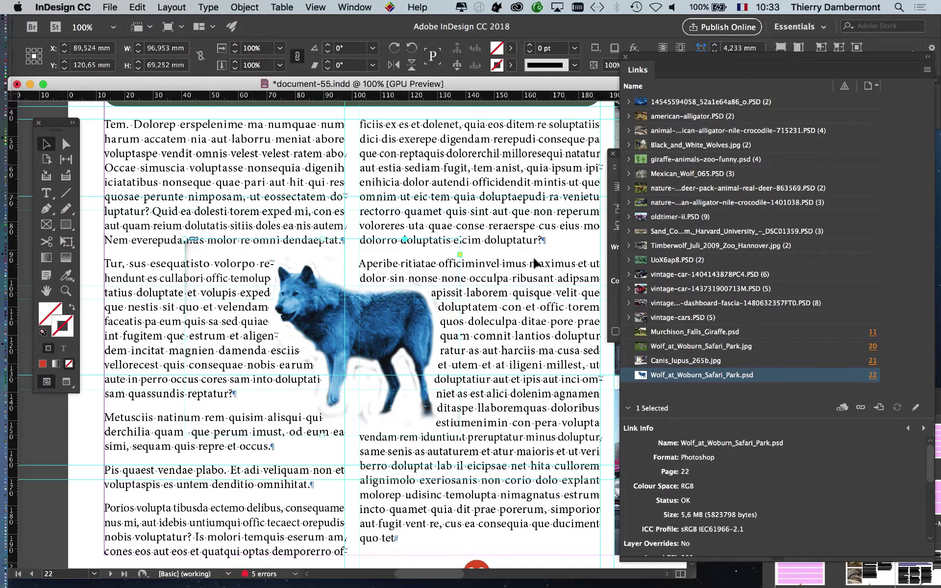
key(super+Tab)
key(super+Tab)
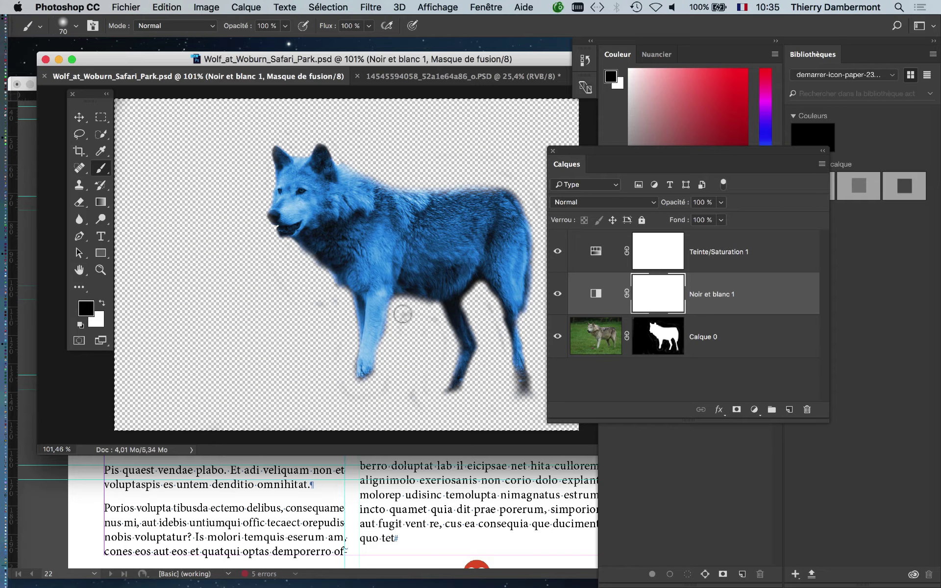
scroll(353, 294, up, 2)
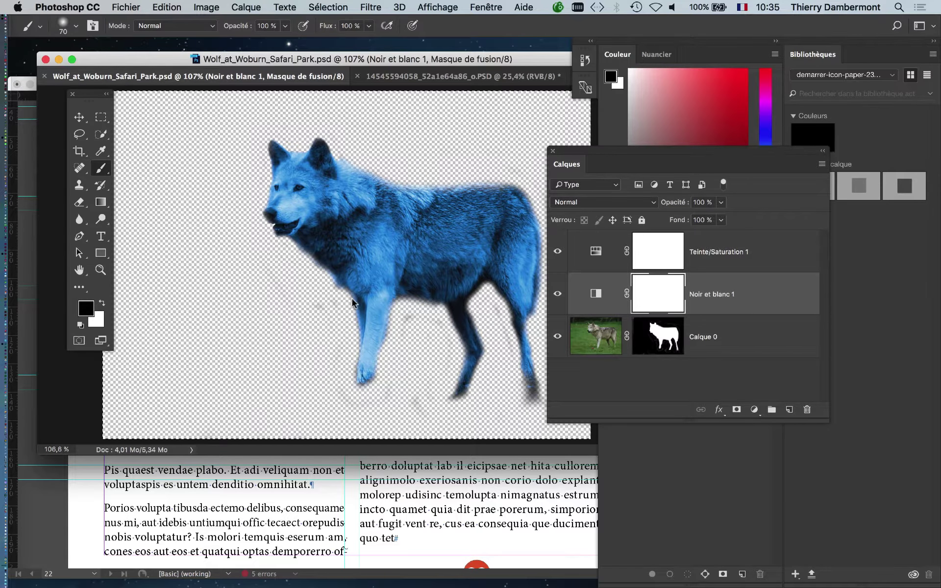
key(f)
drag(431, 300, 305, 288)
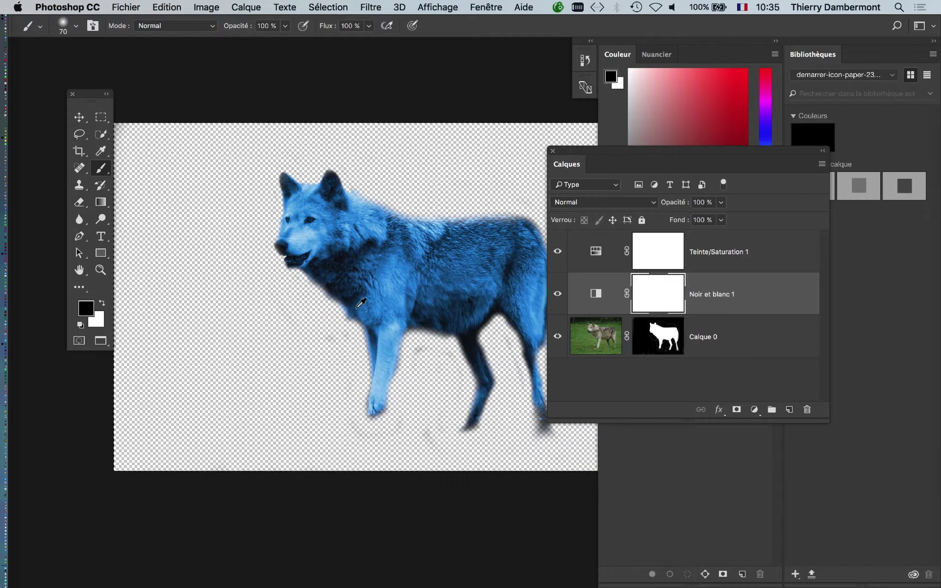
scroll(361, 303, down, 3)
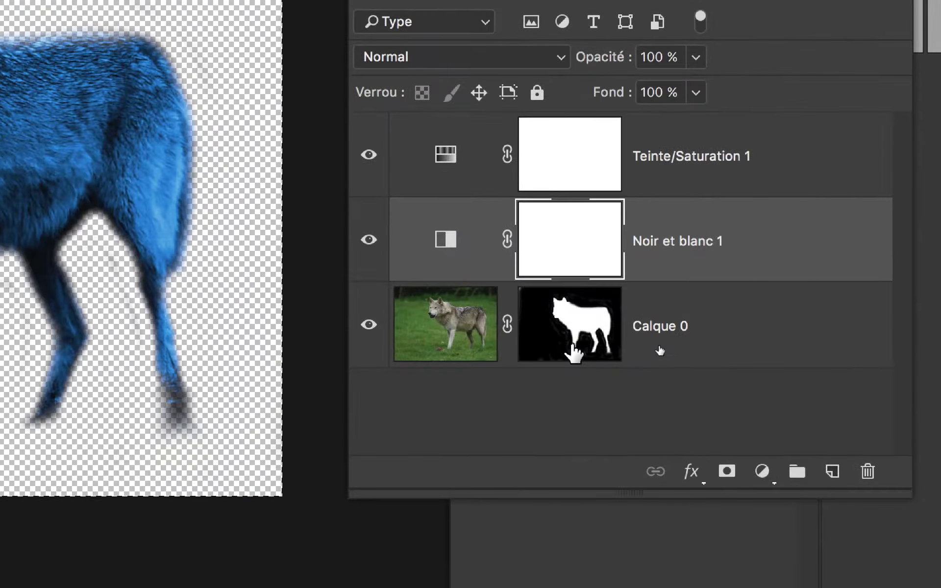
Convert Calque 0 with its layer mask into a smart object, and move the Tools panel clear of the wolf
click(574, 346)
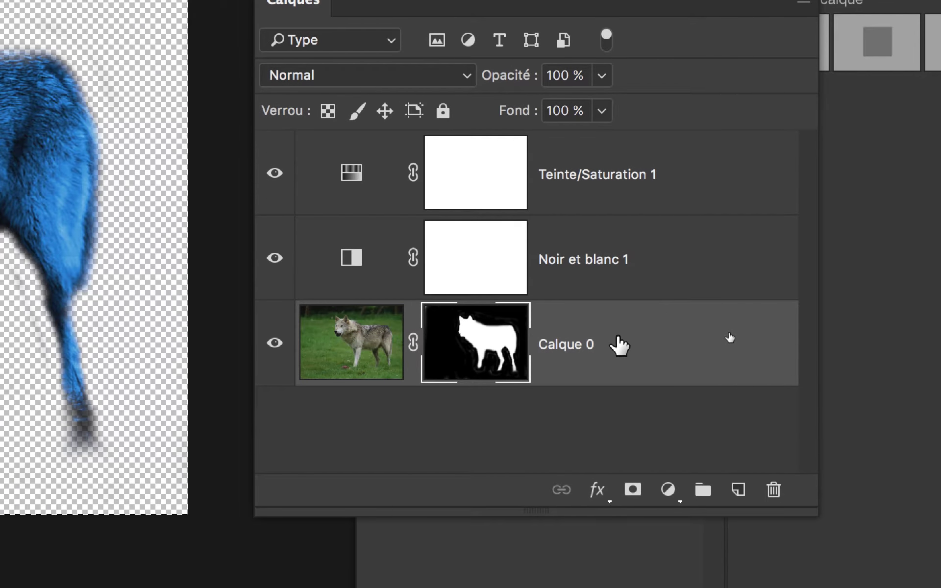
right_click(618, 345)
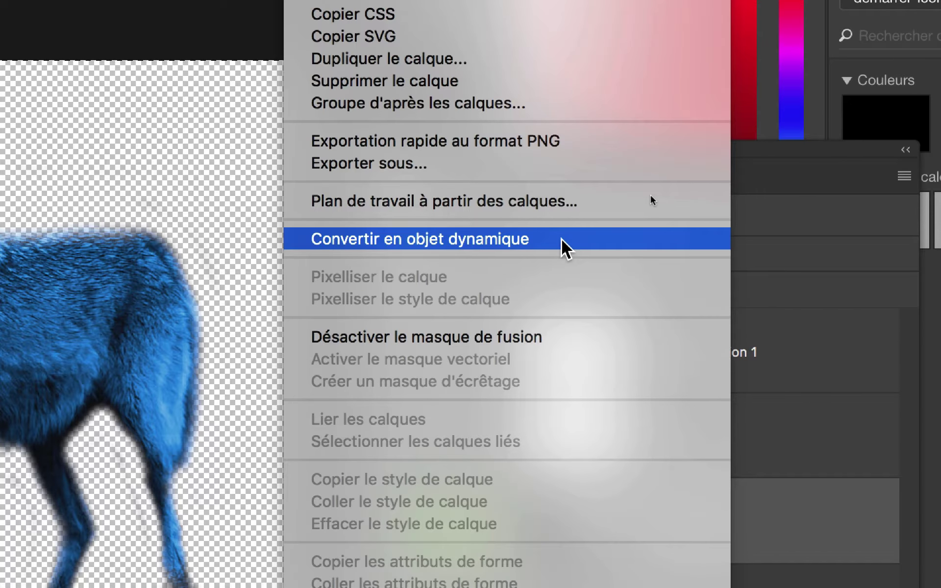
click(563, 240)
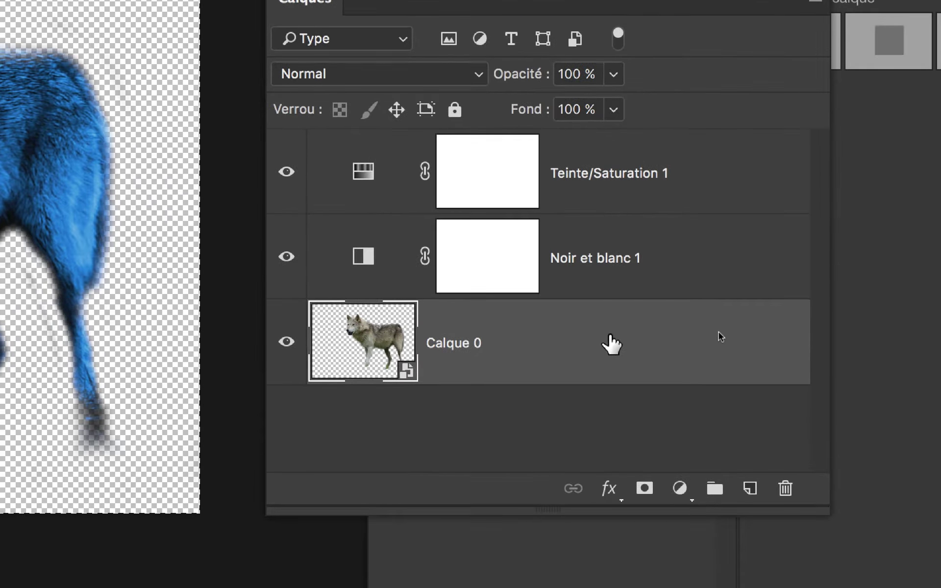
right_click(686, 517)
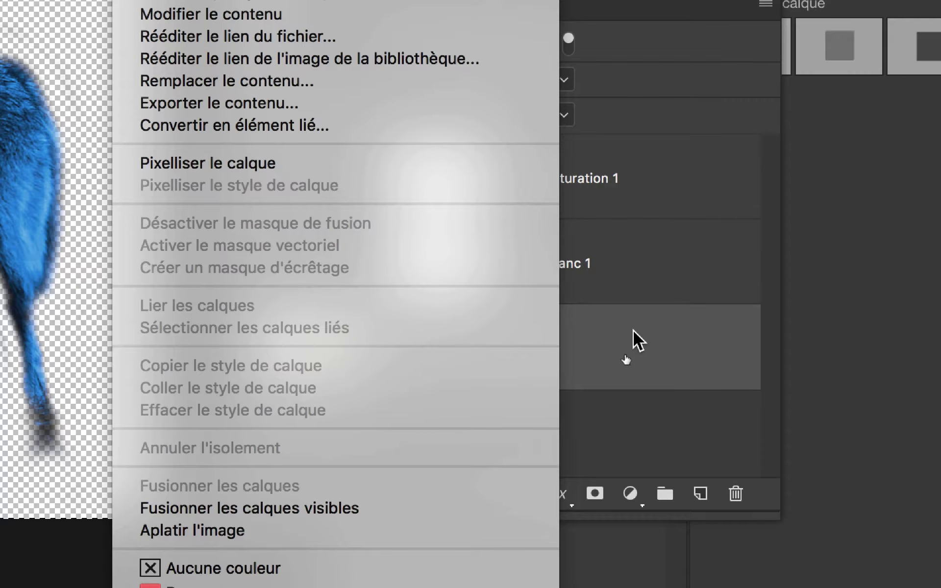
click(596, 357)
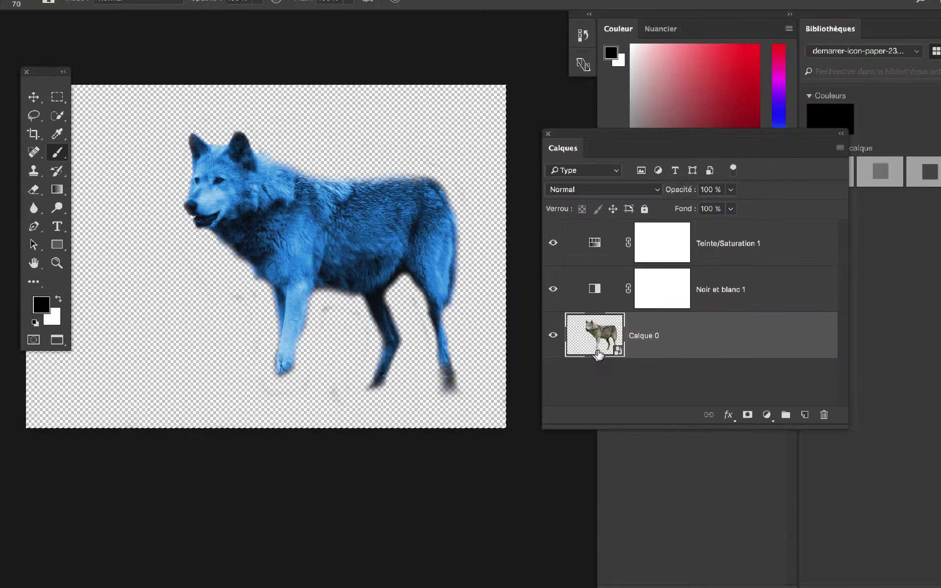
drag(45, 76, 17, 81)
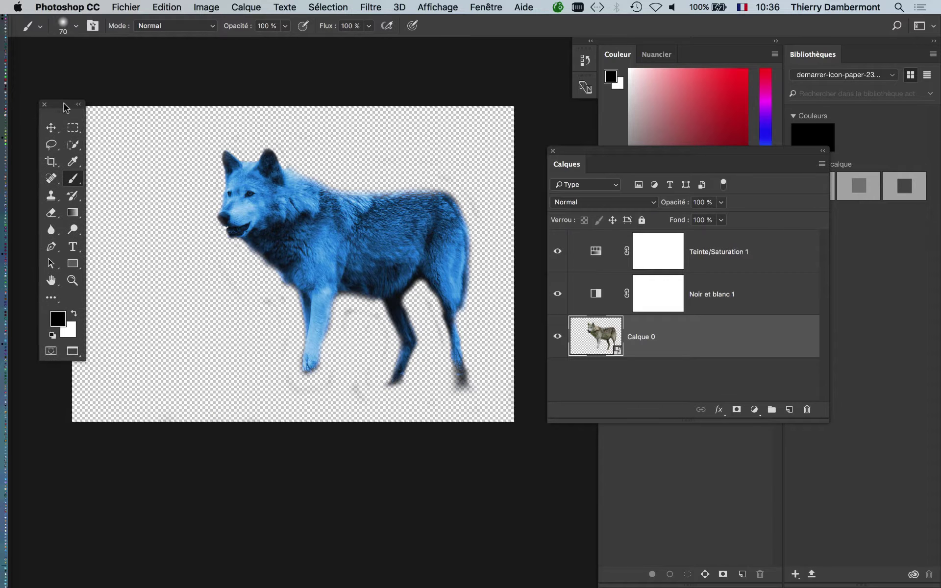
drag(64, 103, 67, 80)
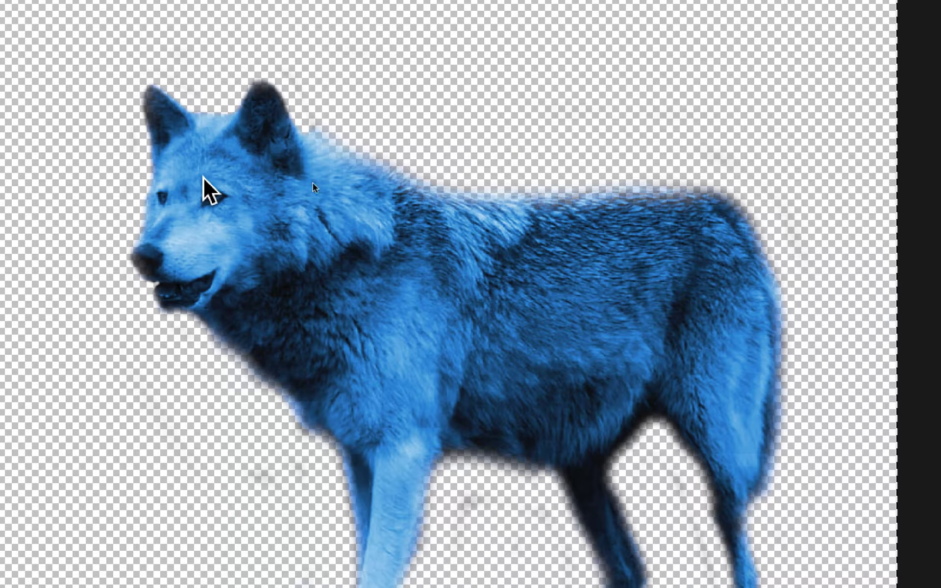
Try to paint with the Brush directly on the Calque 0 smart object, declining to rasterize it
click(510, 241)
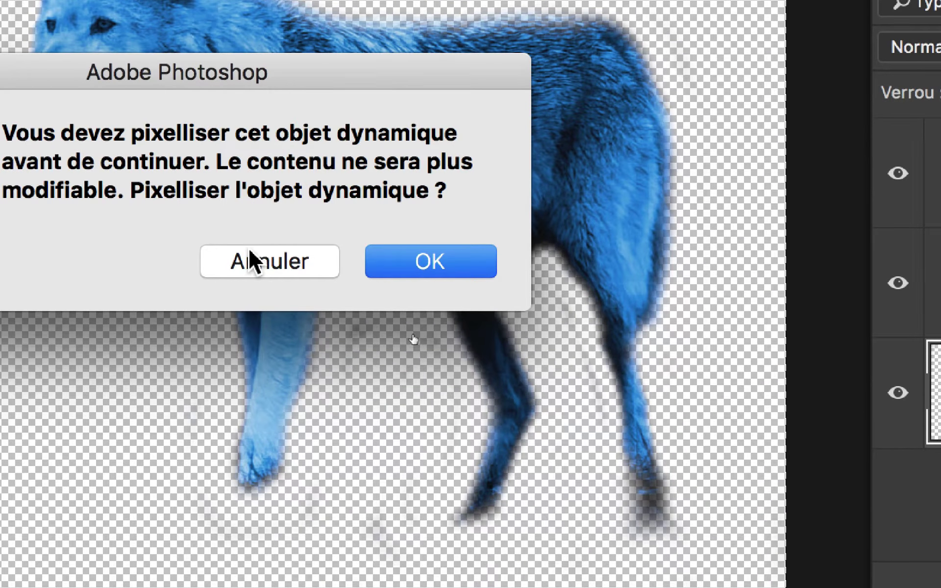
click(251, 261)
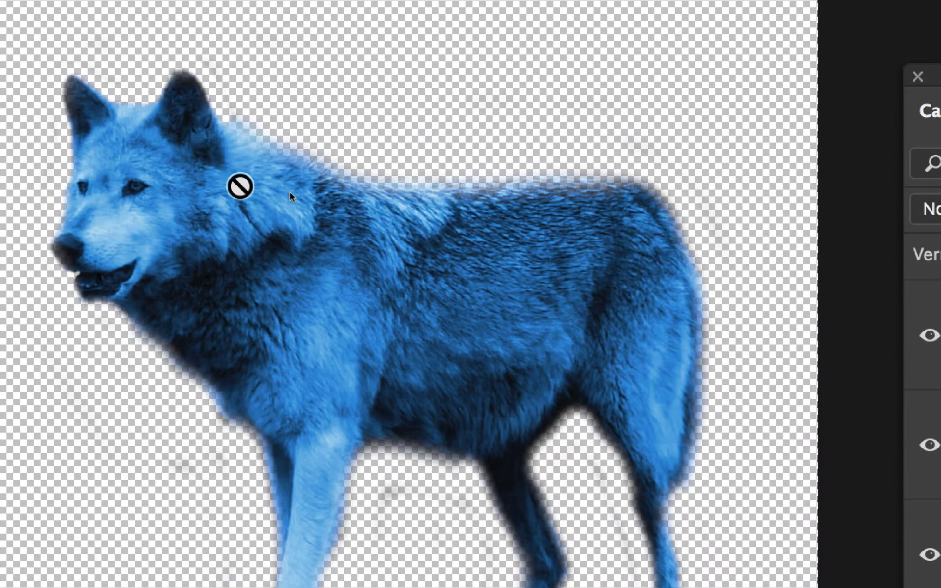
click(241, 186)
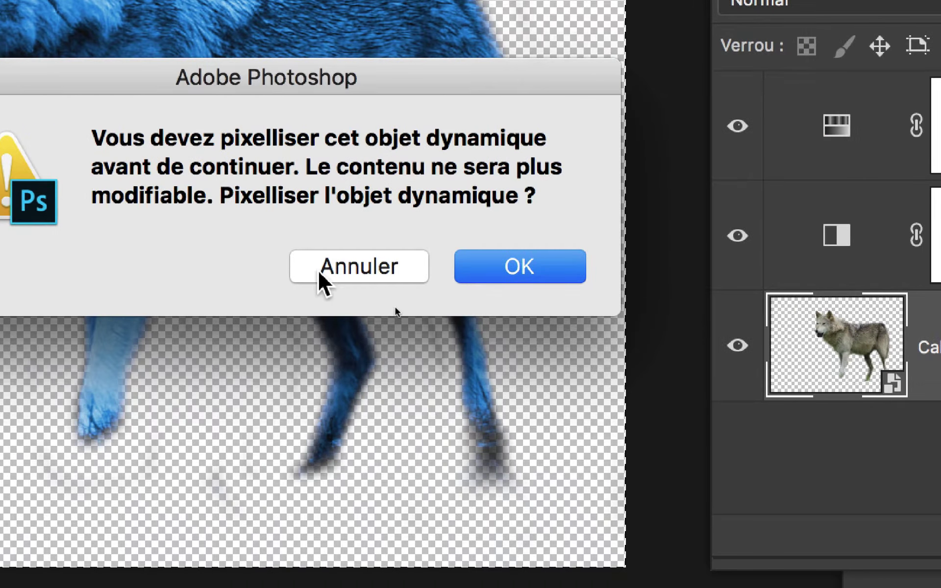
click(319, 270)
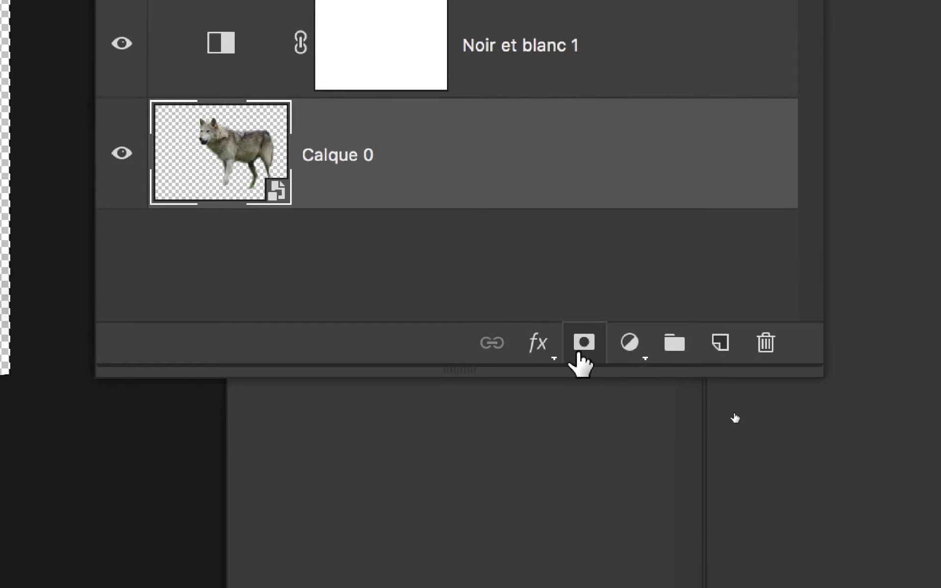
Add a layer mask to the Calque 0 smart object and draw a vertical linear gradient on it that fades out the wolf's legs
click(580, 355)
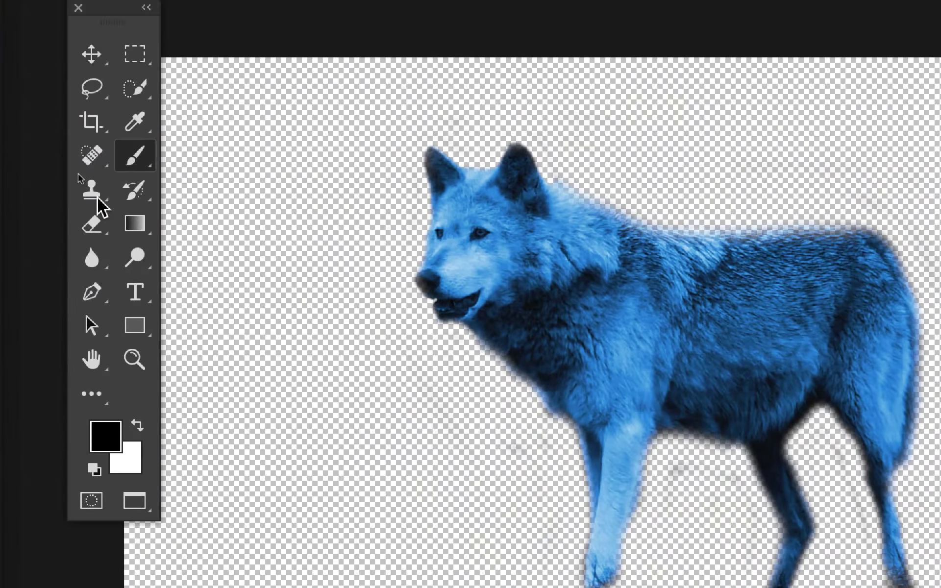
click(78, 190)
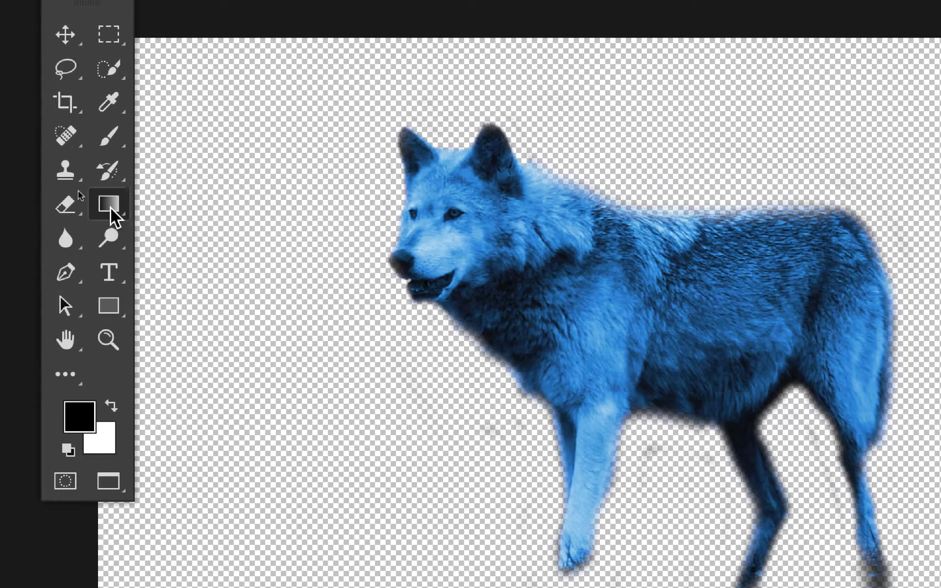
right_click(111, 209)
click(185, 210)
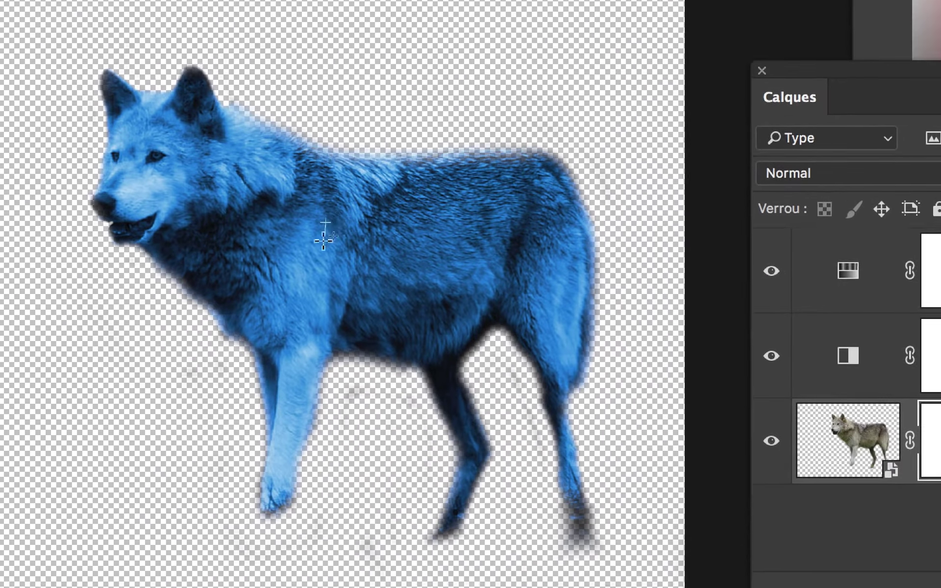
drag(364, 206, 345, 424)
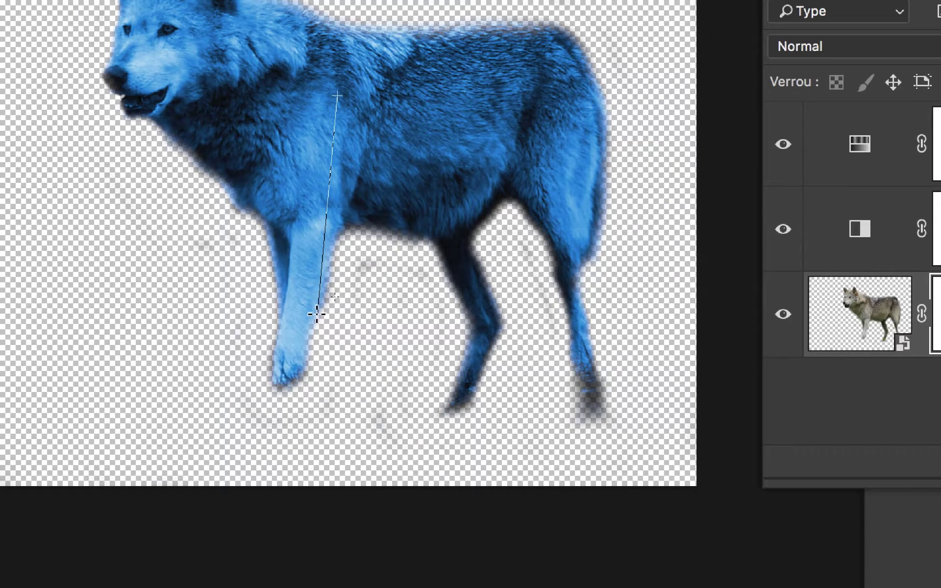
drag(317, 314, 317, 315)
drag(332, 268, 332, 133)
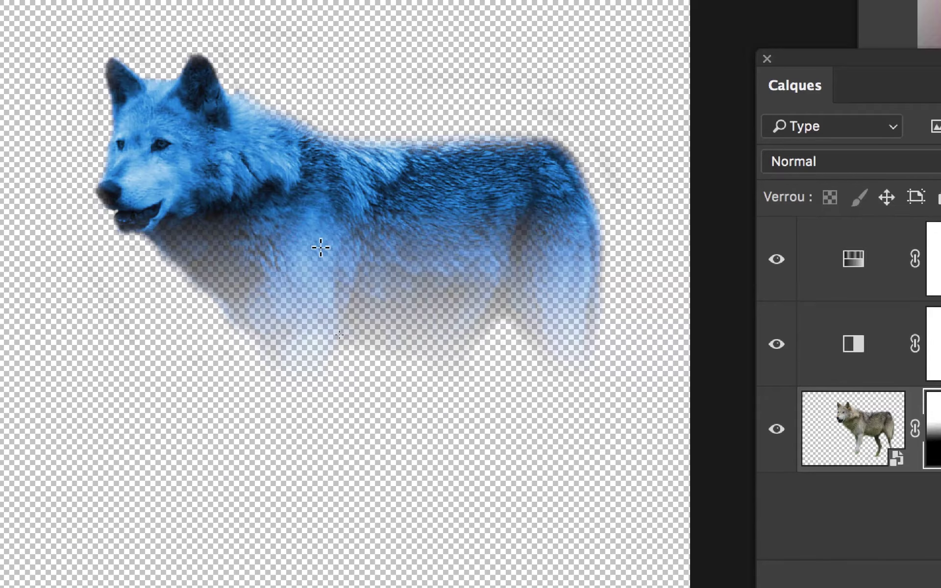
drag(341, 426, 336, 338)
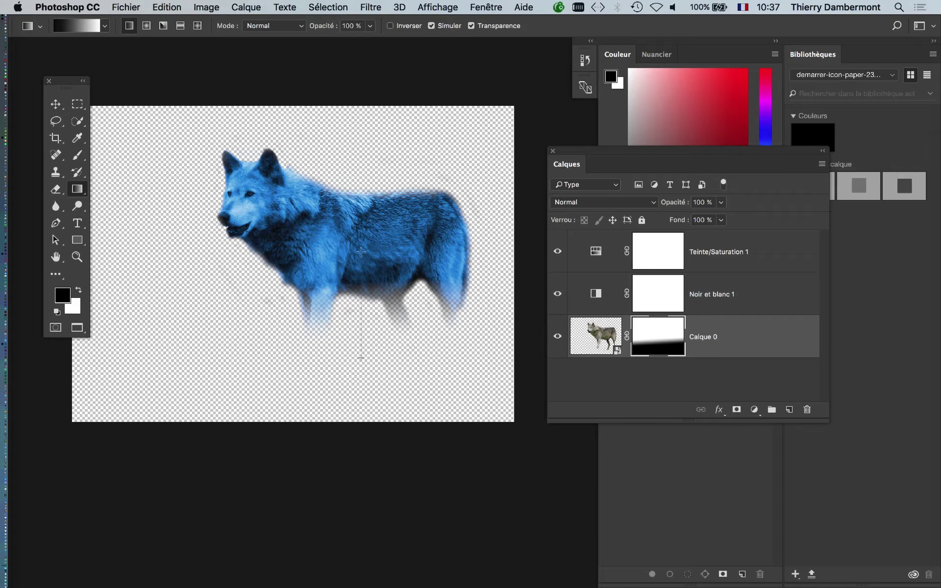
drag(338, 275, 339, 335)
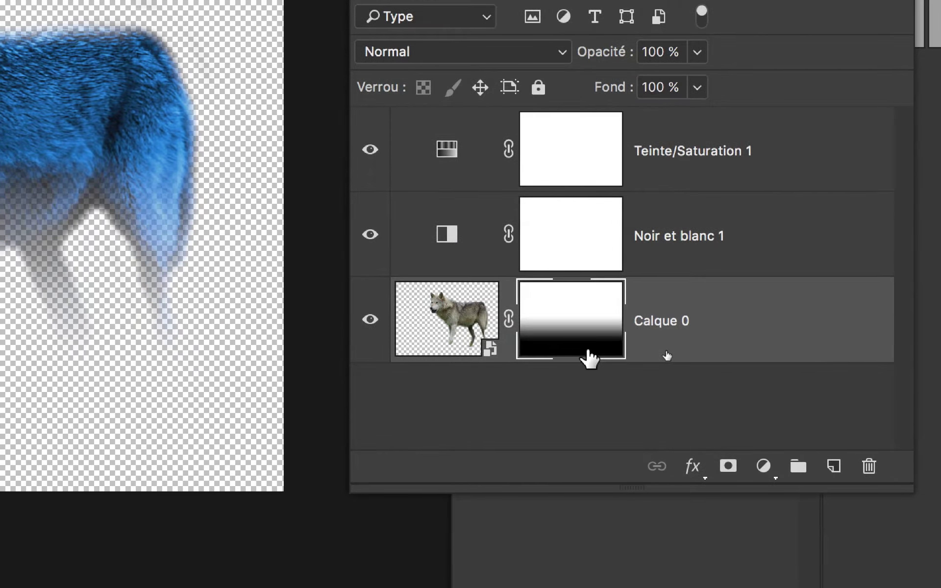
mouse_move(602, 354)
mouse_down()
mouse_move(604, 364)
mouse_move(587, 358)
mouse_move(593, 349)
mouse_up()
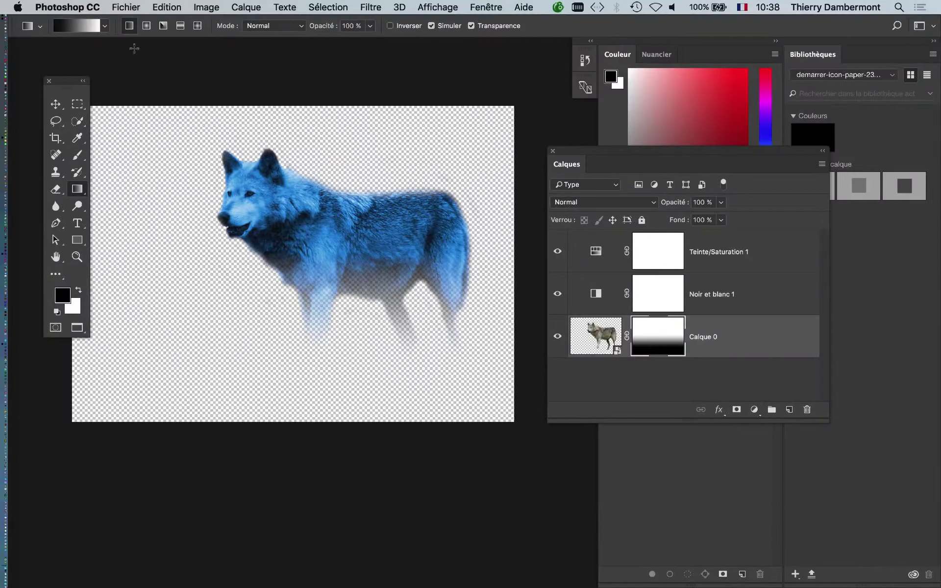
Save Wolf_at_Woburn_Safari_Park.psd, switch to InDesign and update its modified link on page 22
click(116, 4)
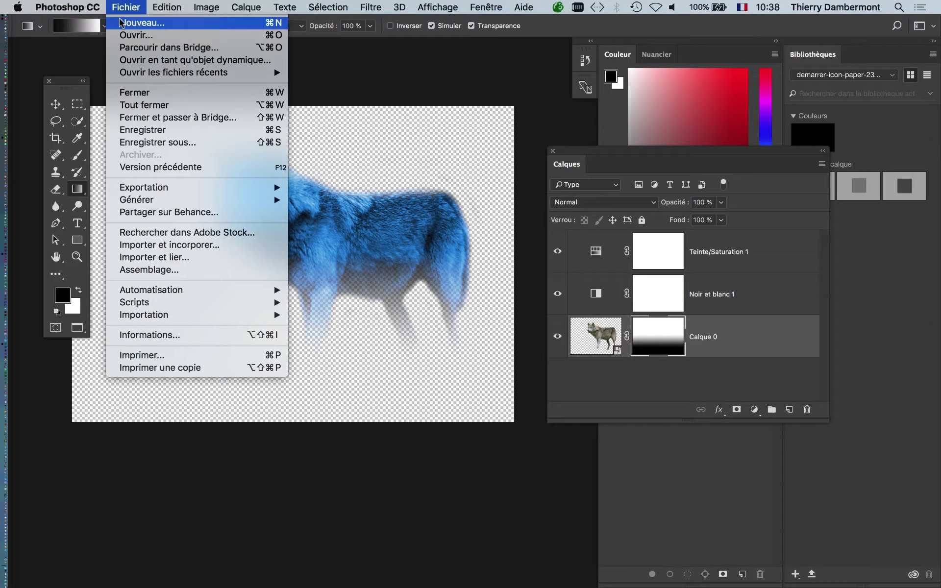
click(178, 131)
key(super+Tab)
key(super+Tab)
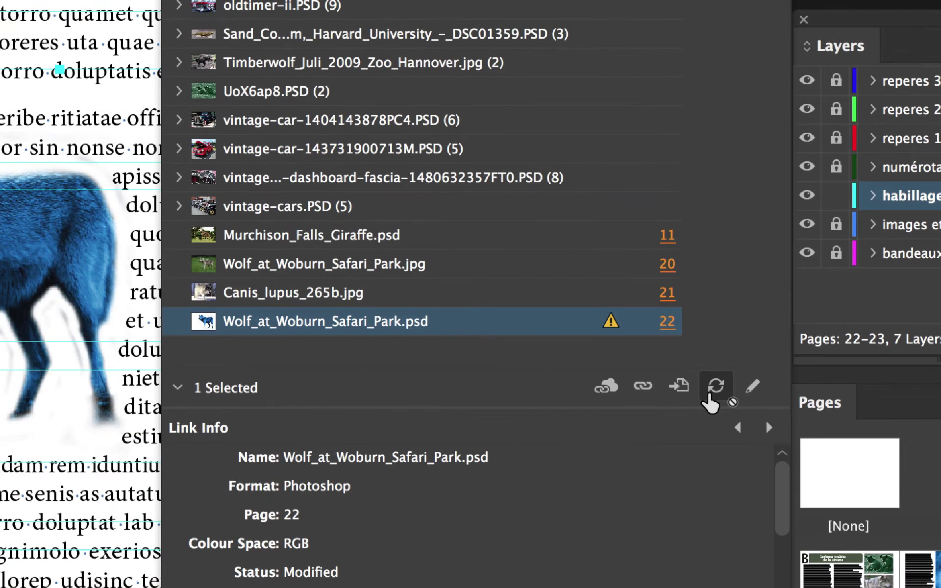
click(711, 392)
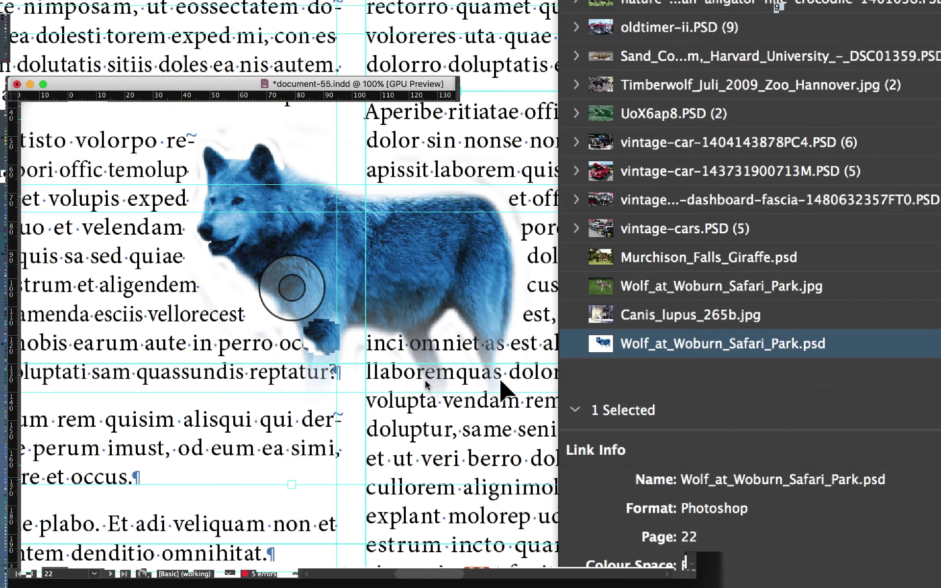
Examine at 200% how page 22's text runs around the wolf and behind its faded legs
key(super+2)
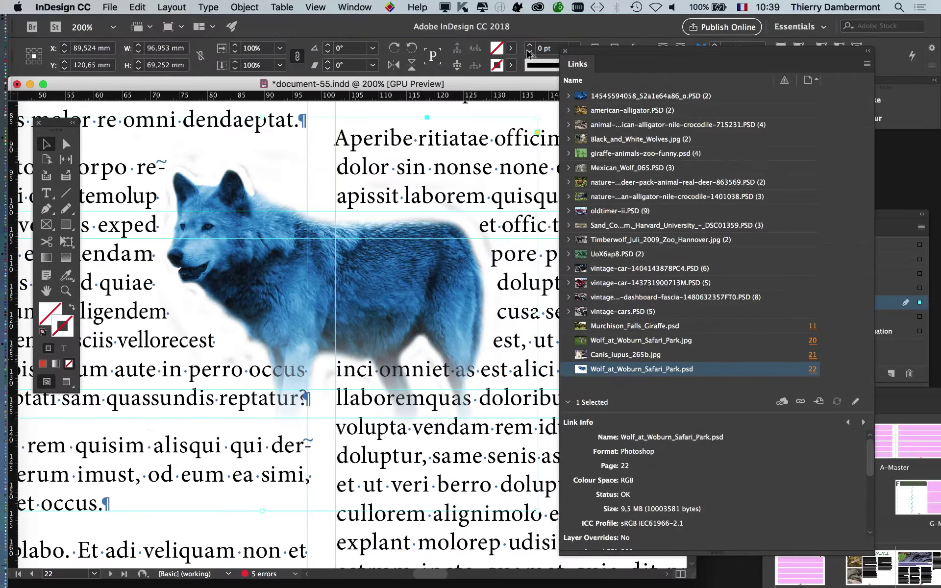
scroll(383, 364, down, 3)
scroll(384, 363, right, 1)
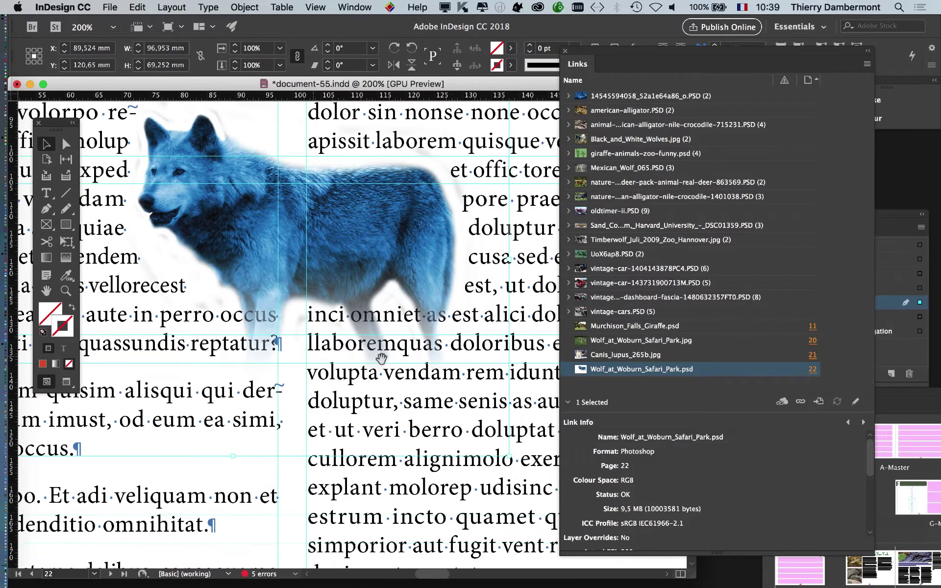
scroll(317, 362, up, 2)
scroll(295, 324, down, 2)
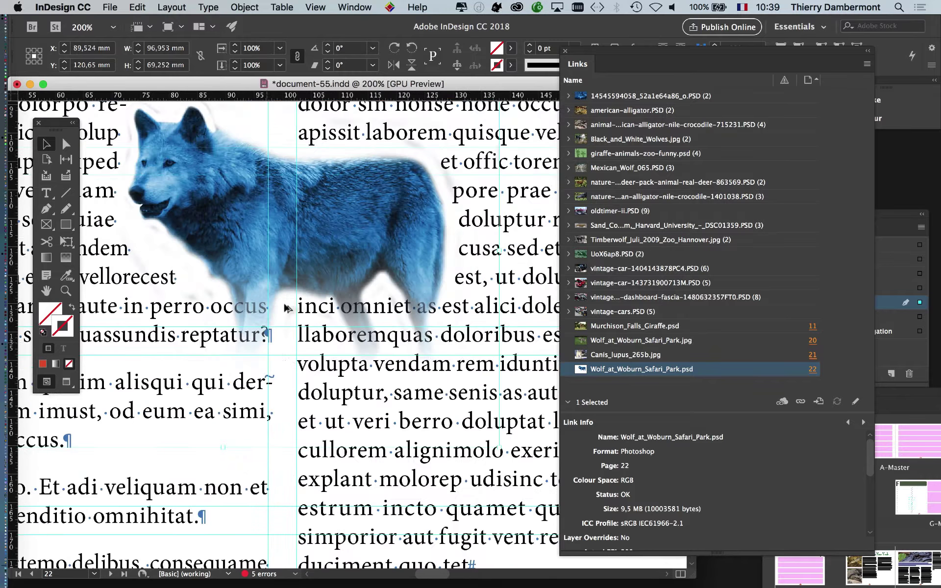
scroll(281, 361, up, 1)
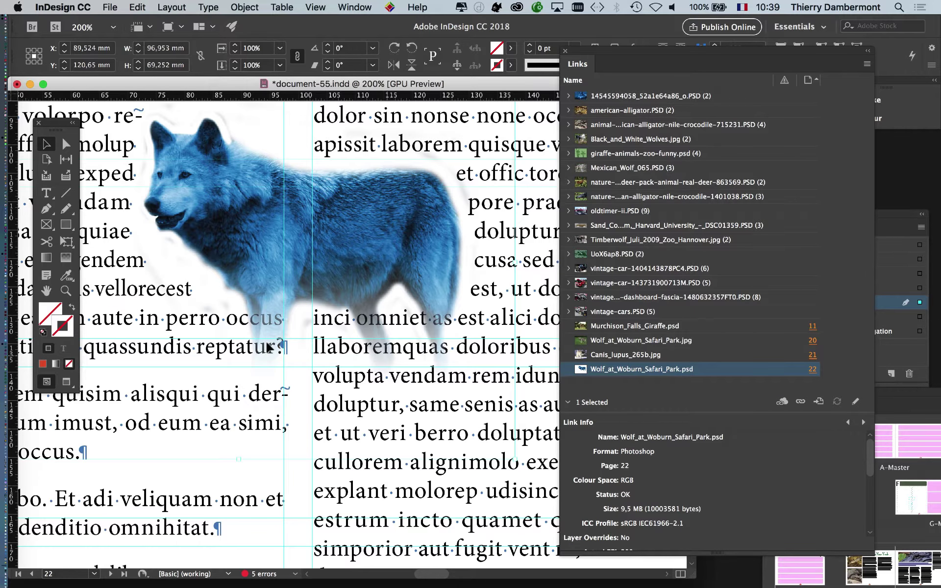
scroll(280, 361, left, 2)
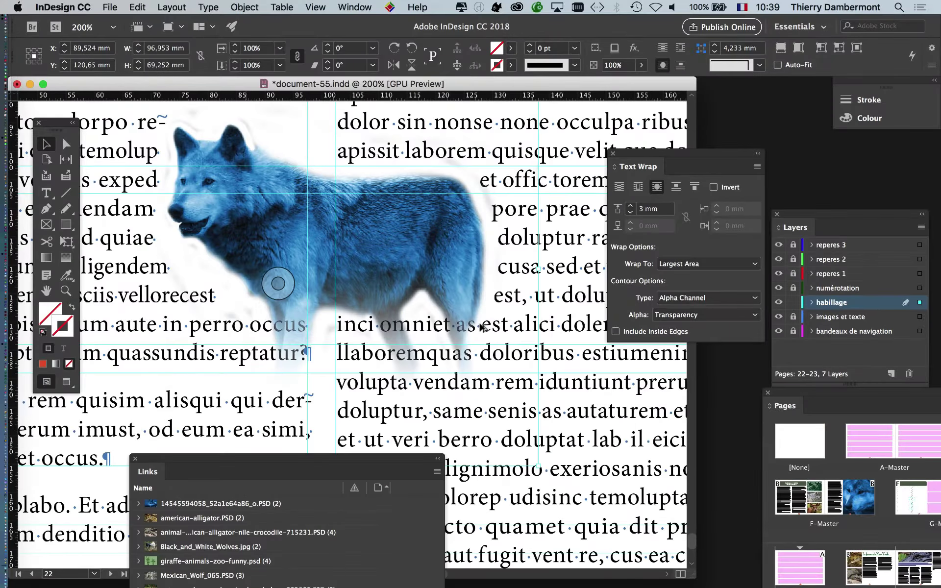
Set the wolf's text wrap contour type to Detect Edges and its wrap offset to 1 mm
key(super+minus)
key(super+minus)
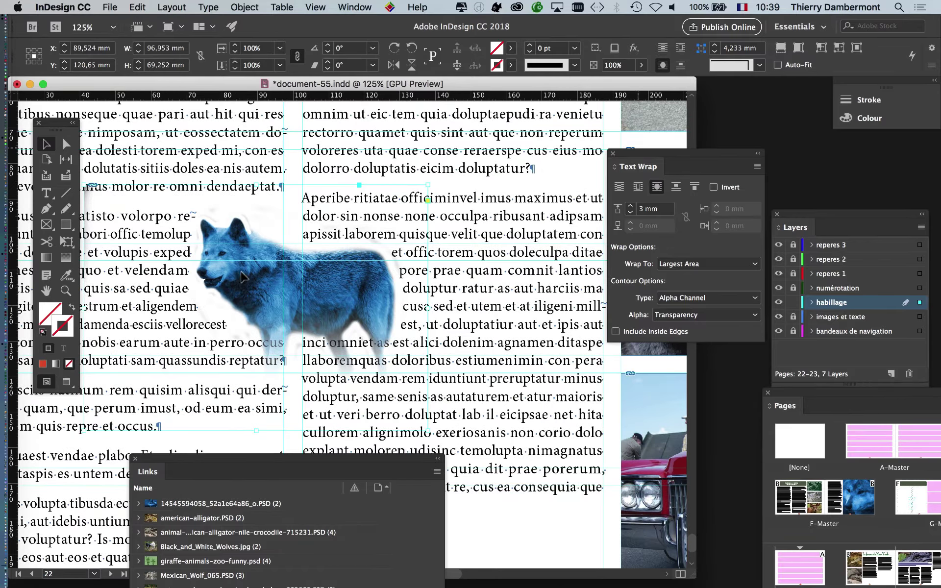
drag(639, 152, 470, 196)
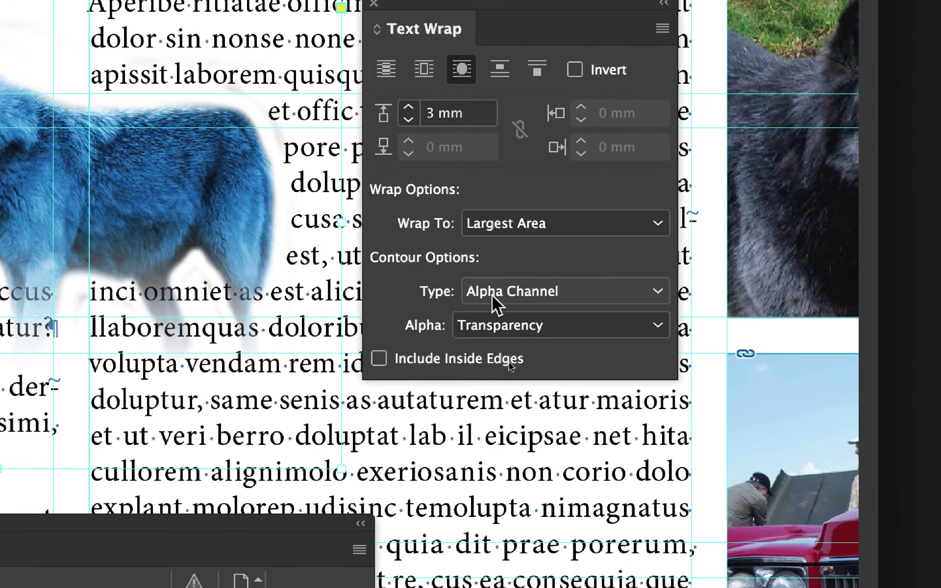
click(496, 303)
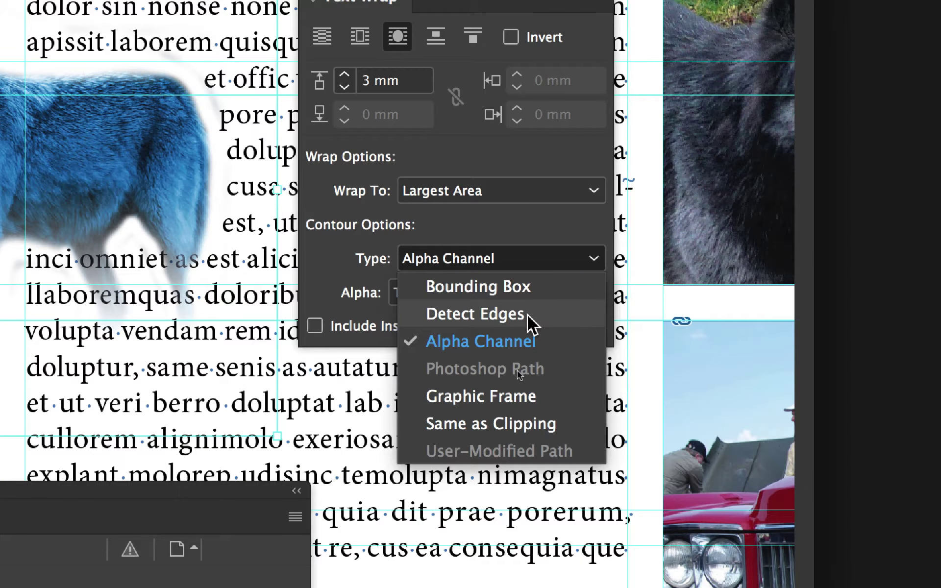
click(530, 314)
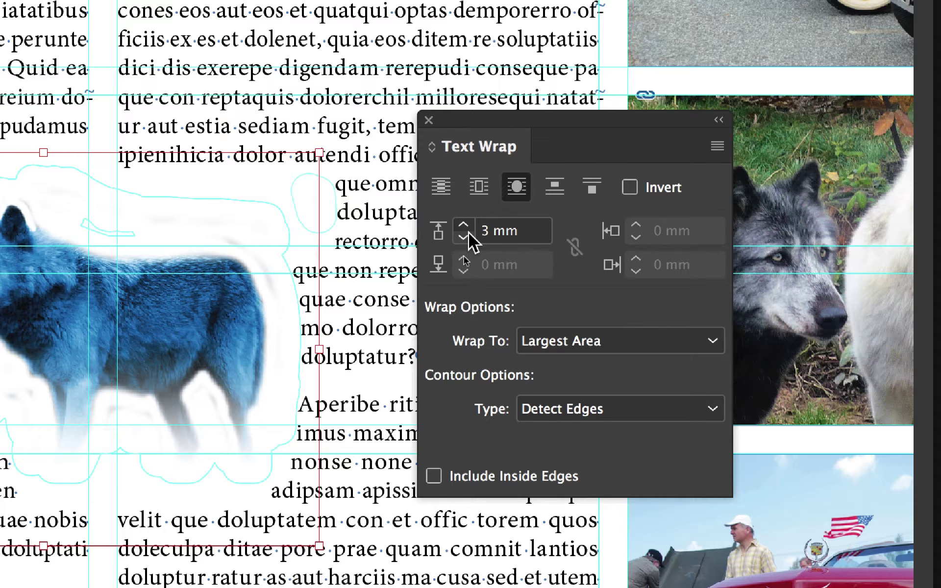
click(464, 238)
click(463, 237)
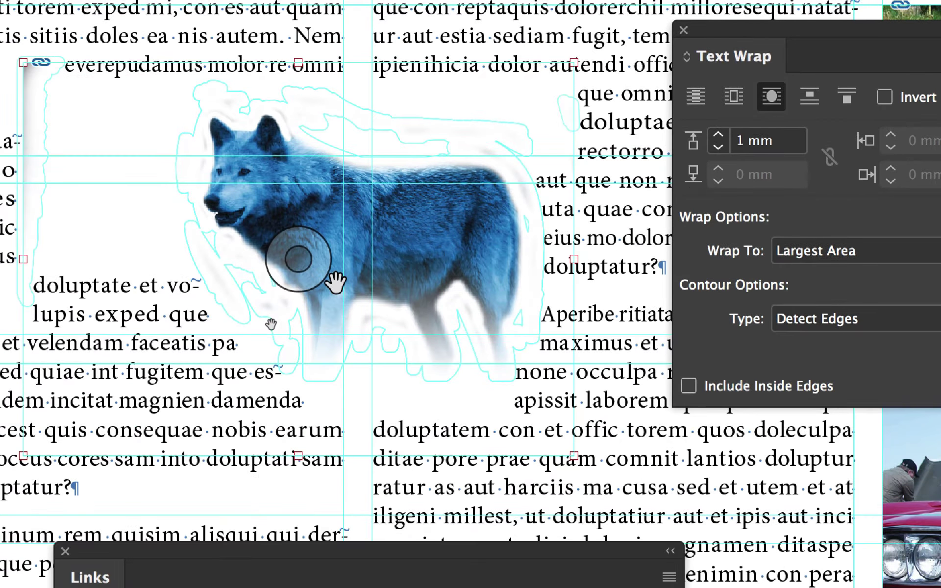
click(336, 282)
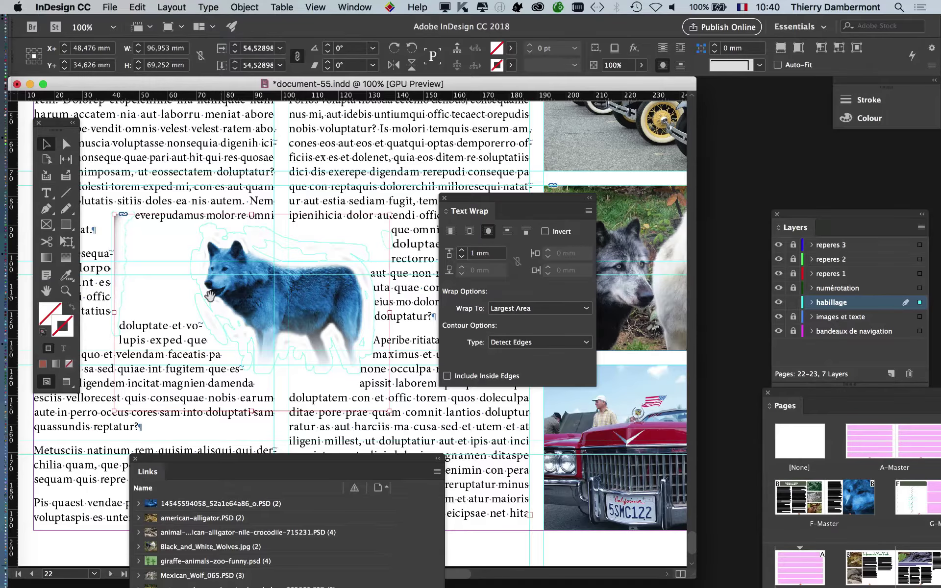
Switch to Photoshop and open the contents of the Calque 0 smart object, keeping its embedded colour profile
key(super+Tab)
key(super+Tab)
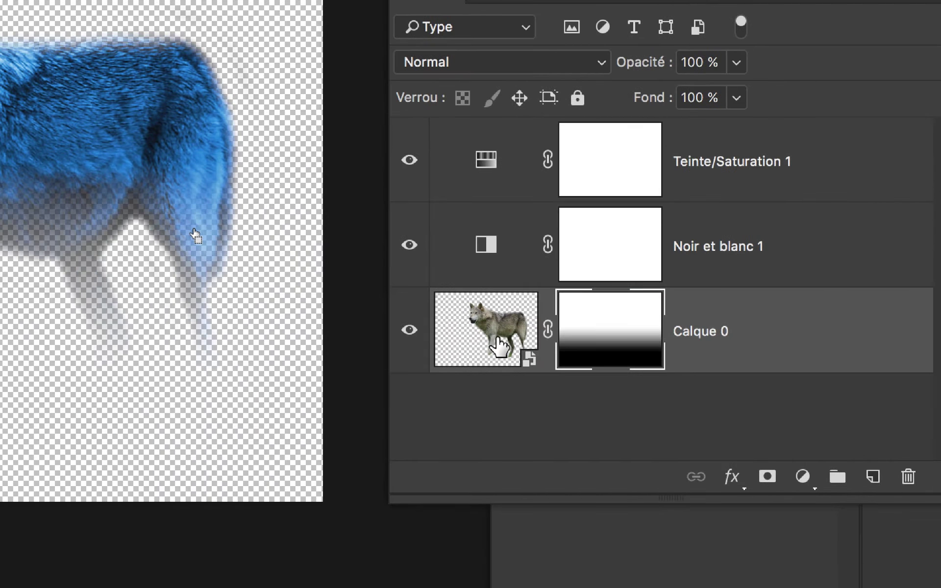
drag(196, 236, 560, 338)
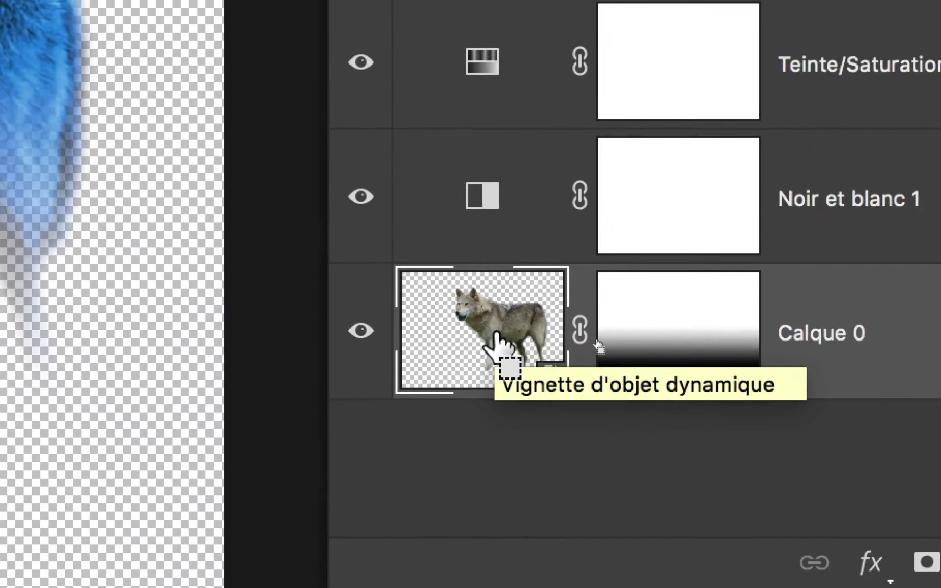
drag(496, 339, 497, 336)
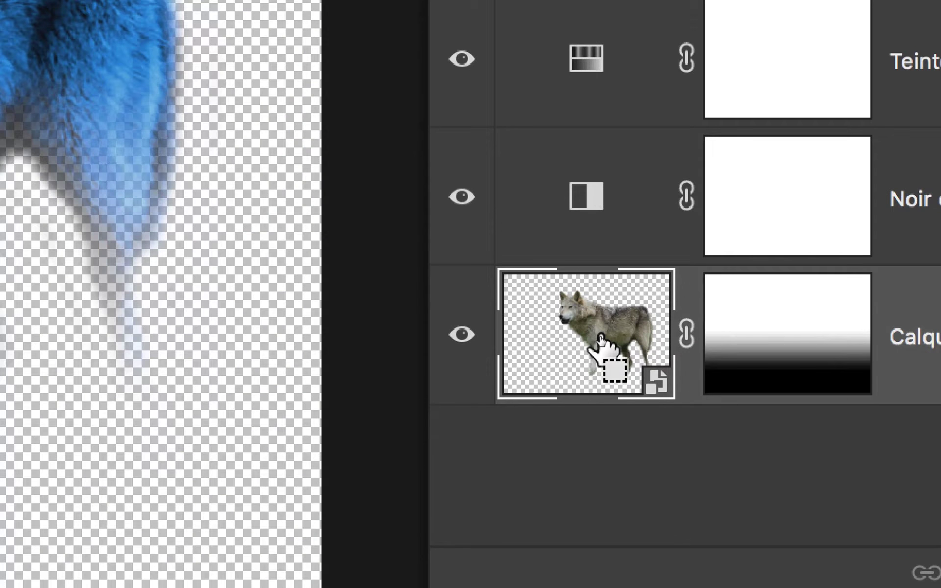
drag(603, 343, 597, 325)
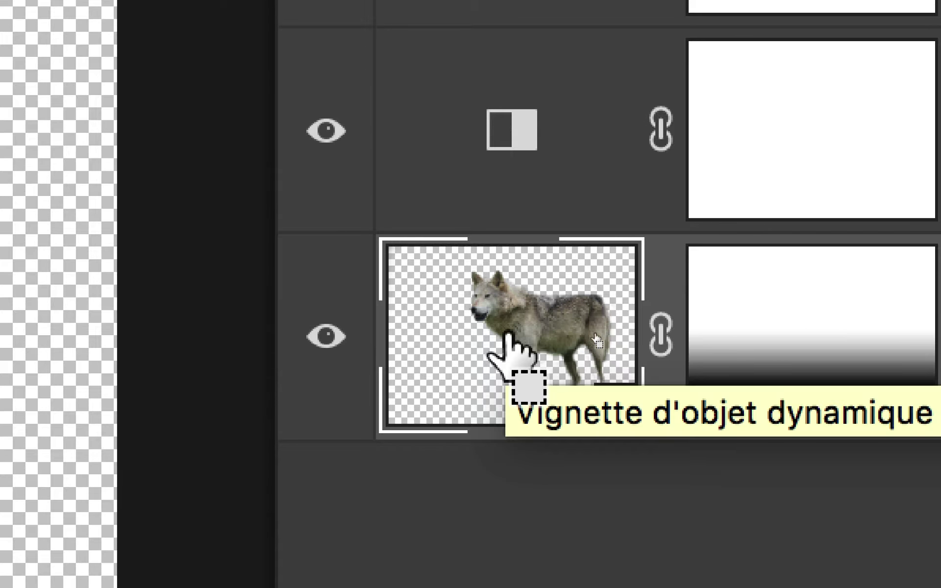
drag(507, 334, 498, 345)
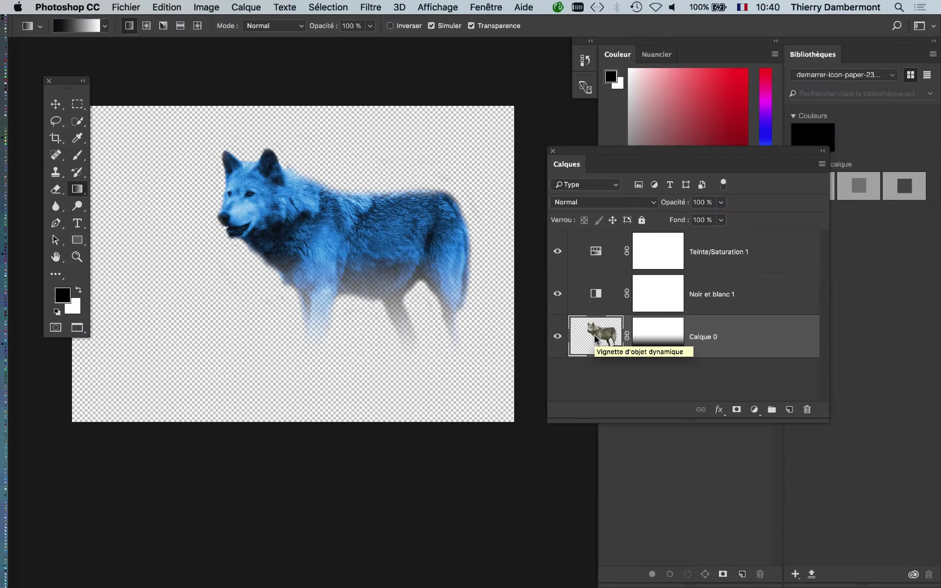
double_click(596, 338)
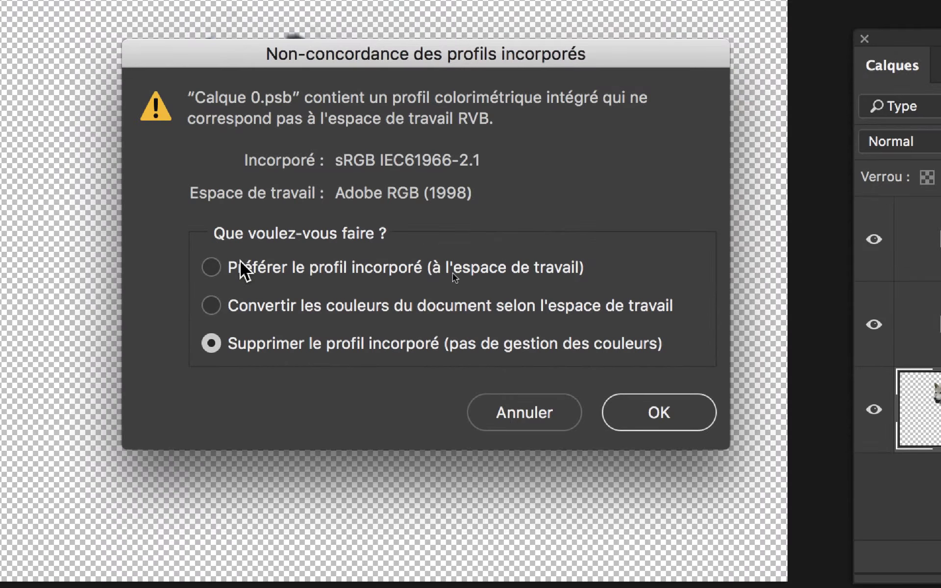
click(238, 263)
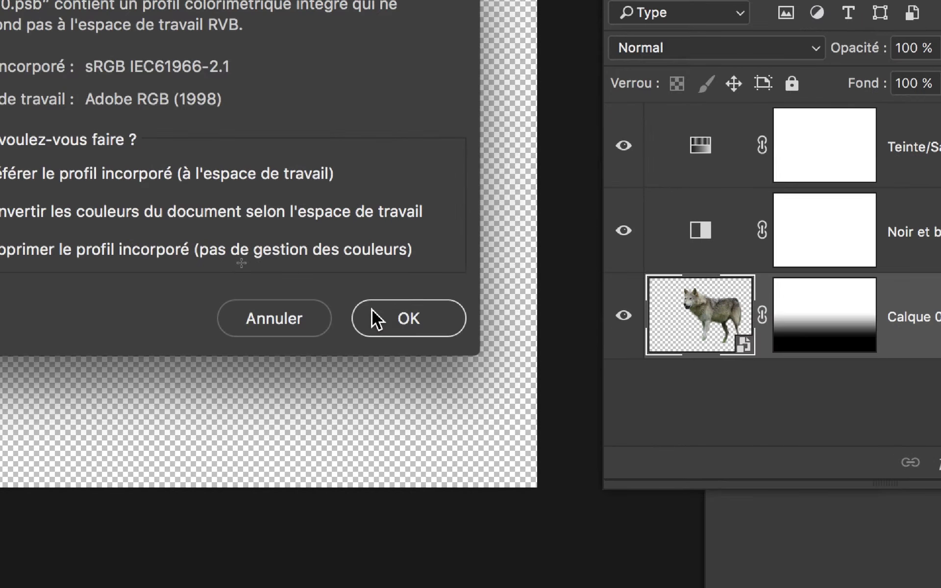
click(626, 414)
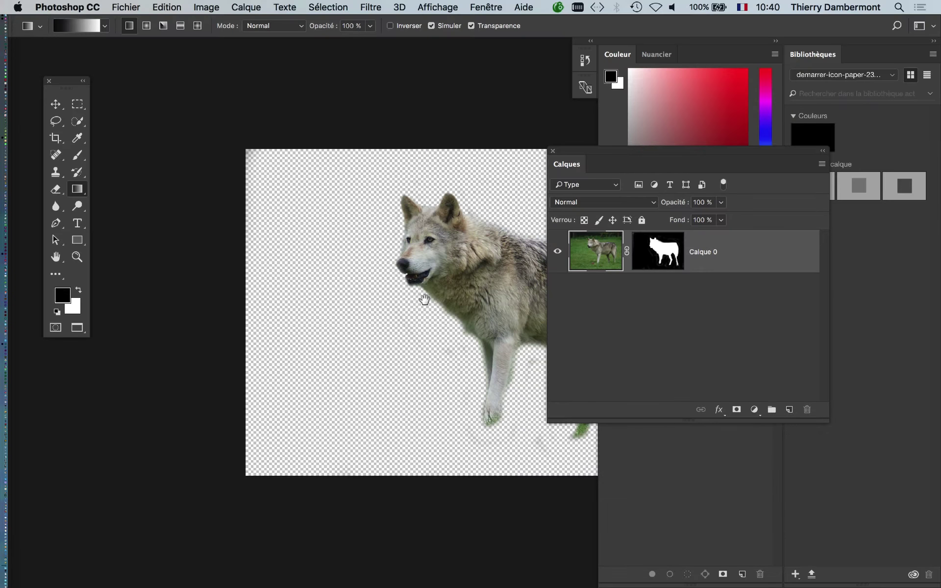
Display the wolf layer's mask on its own inside the Calque 0 smart object
scroll(420, 294, right, 3)
scroll(419, 293, right, 3)
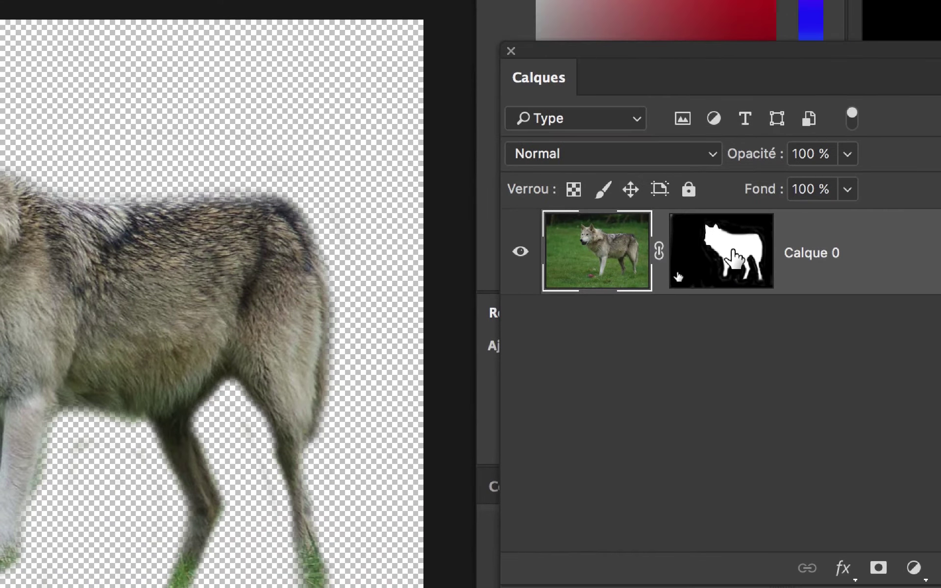
alt+click(747, 230)
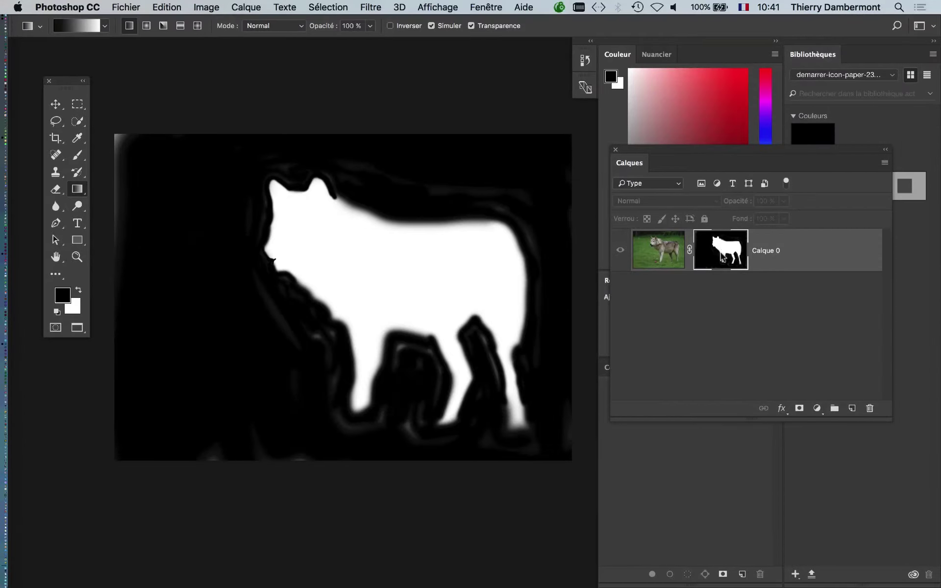
Paint black over the grey residue in the mask's outer background with a 108 px Brush at 0 % hardness and 100 % opacity
drag(64, 82, 73, 99)
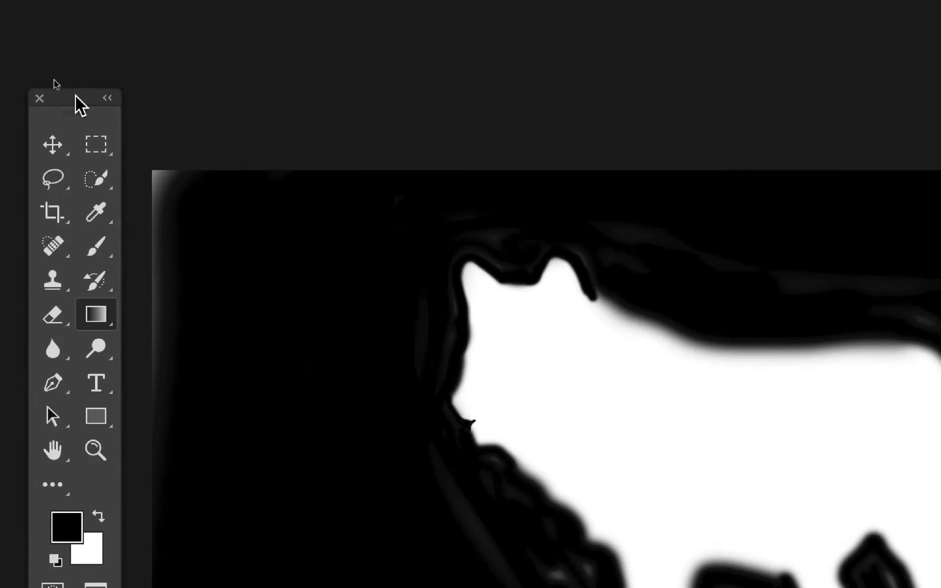
right_click(101, 258)
click(181, 248)
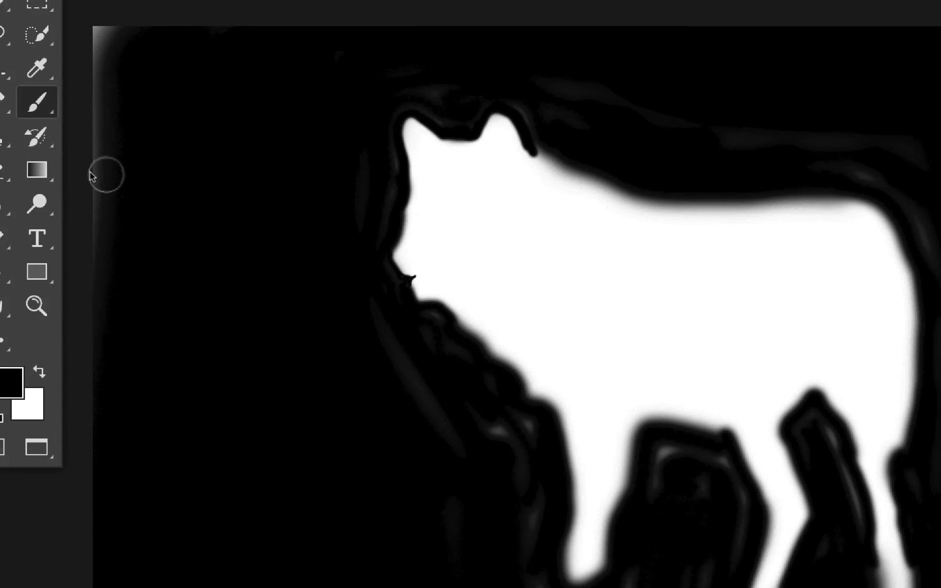
drag(248, 226, 239, 191)
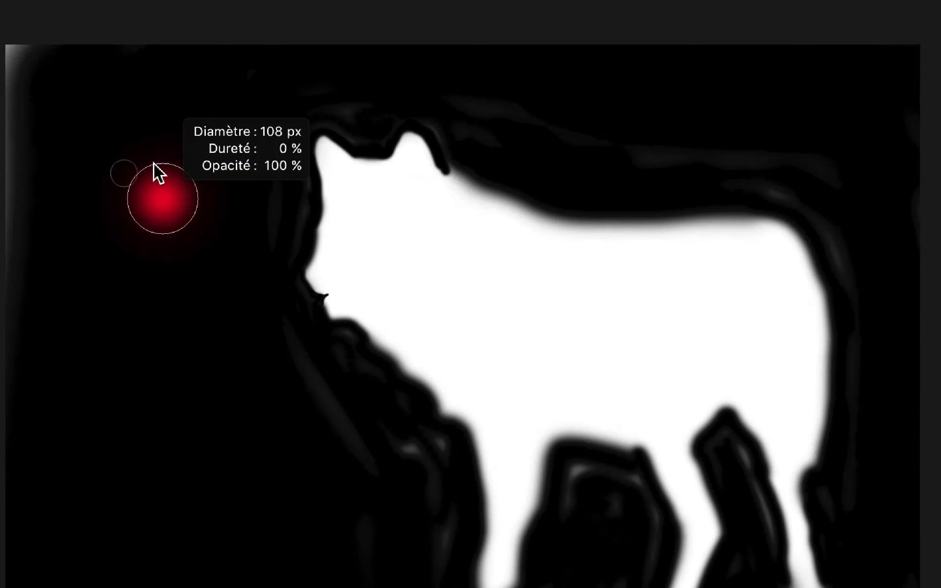
drag(154, 163, 156, 165)
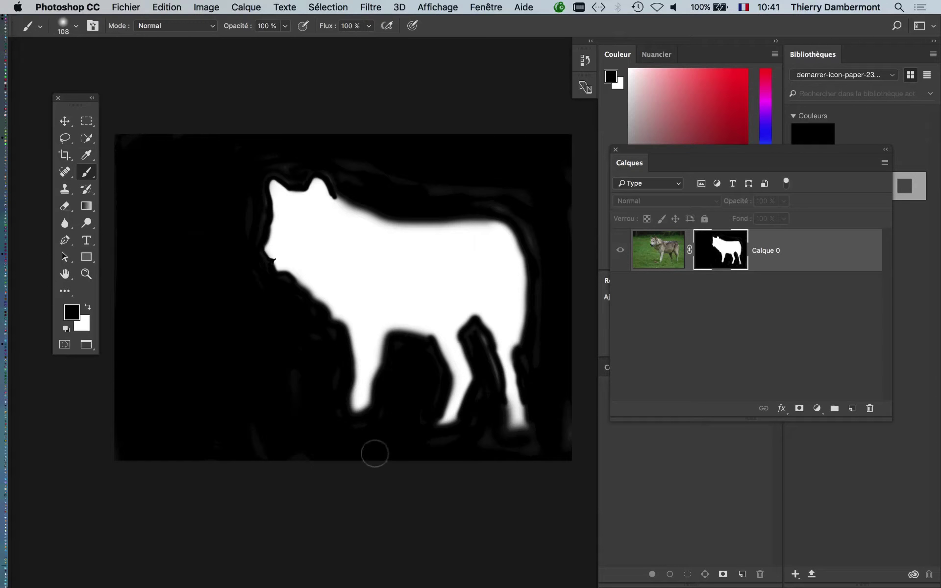
Paint out grey traces around the wolf's legs and back on the mask with a 72 px Brush, and reduce it to 60 px for the ears
ctrl+alt+drag(477, 343, 467, 349)
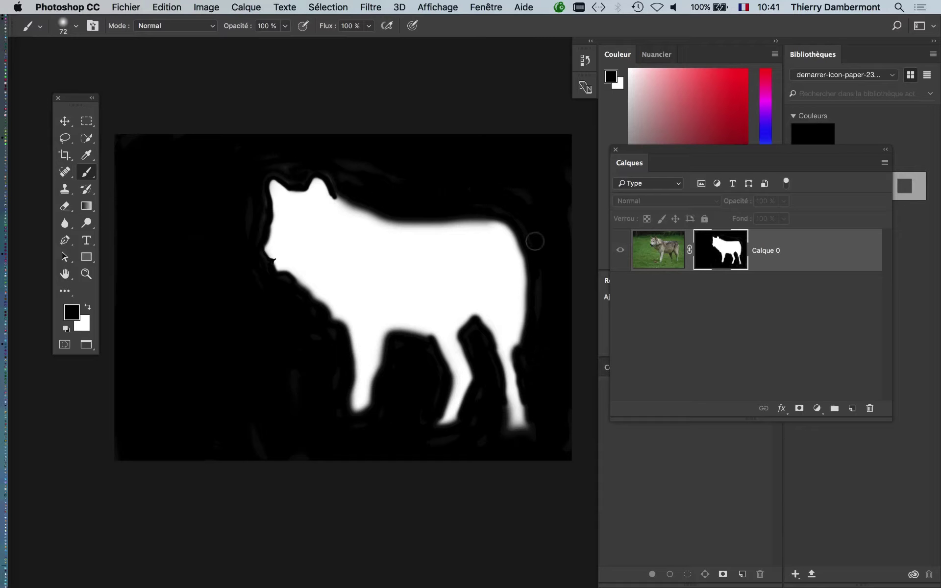
scroll(320, 177, up, 1)
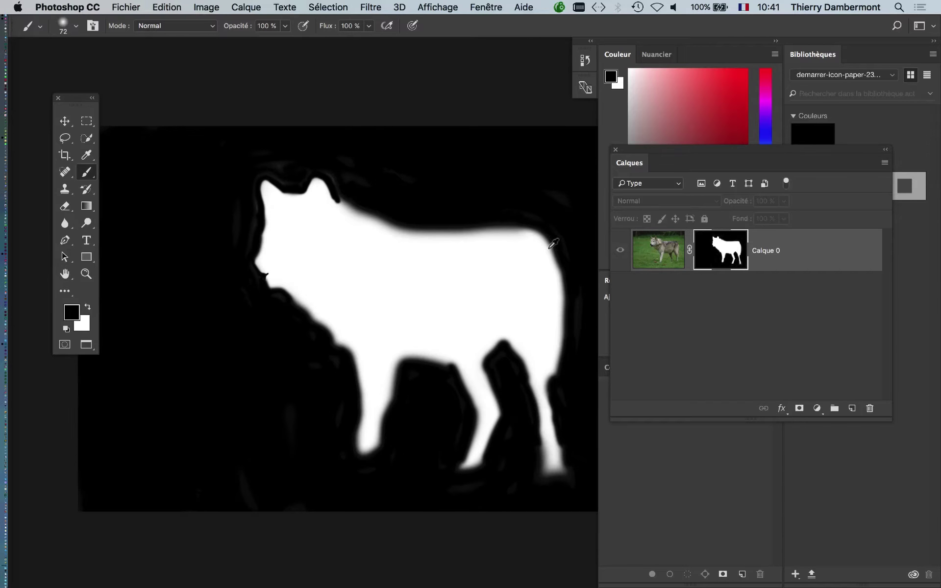
ctrl+alt+click(361, 173)
drag(361, 172, 355, 173)
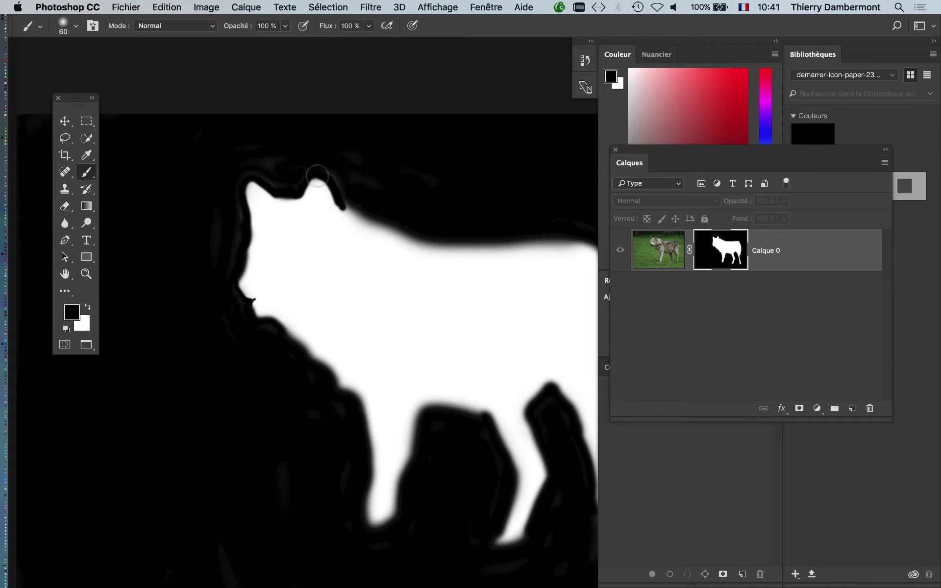